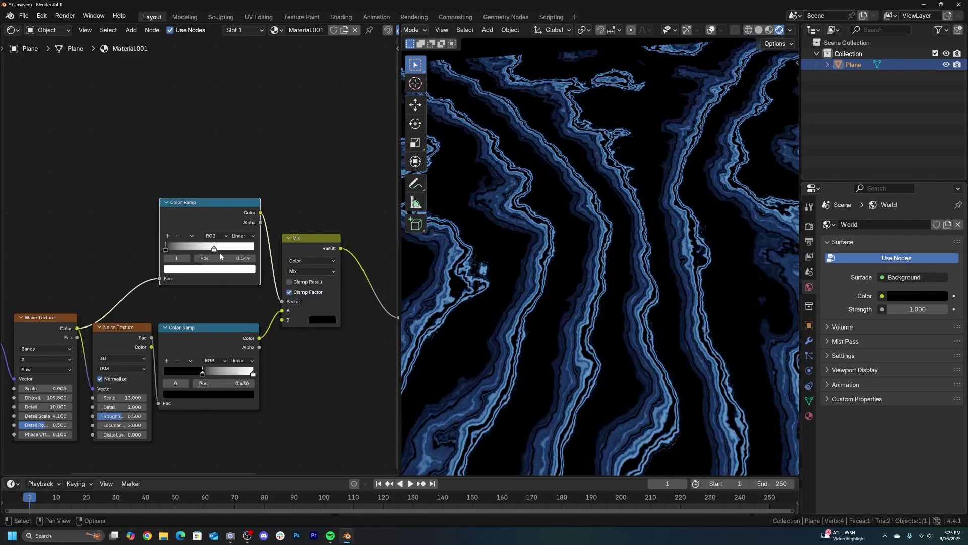
pyautogui.moveTo(220, 253); pyautogui.dragTo(254, 265)
pyautogui.moveTo(507, 303); pyautogui.dragTo(552, 183, button='middle')
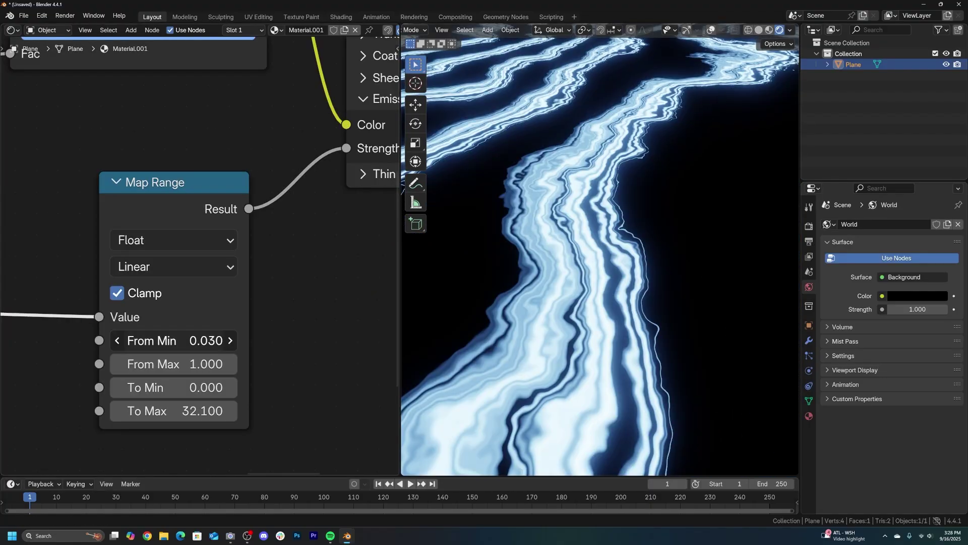
pyautogui.moveTo(173, 341); pyautogui.dragTo(201, 340)
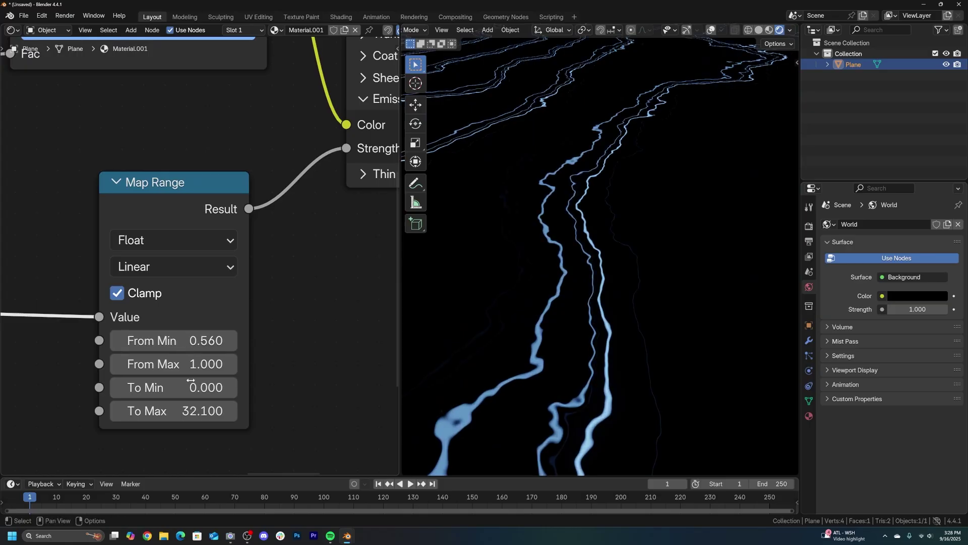
pyautogui.moveTo(174, 387); pyautogui.dragTo(184, 388)
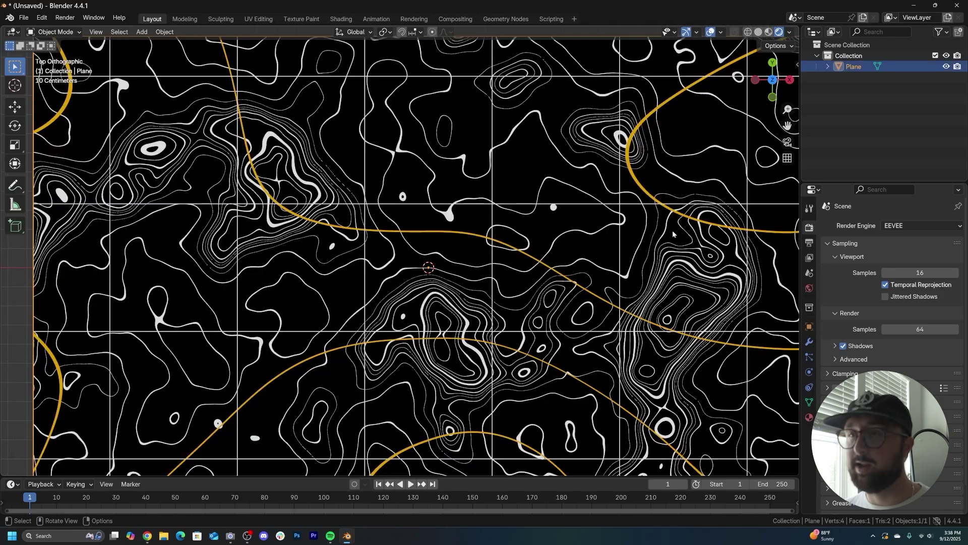
pyautogui.moveTo(673, 230)
pyautogui.mouseDown(button='middle')
pyautogui.moveTo(612, 200)
pyautogui.moveTo(609, 171)
pyautogui.mouseUp(button='middle')
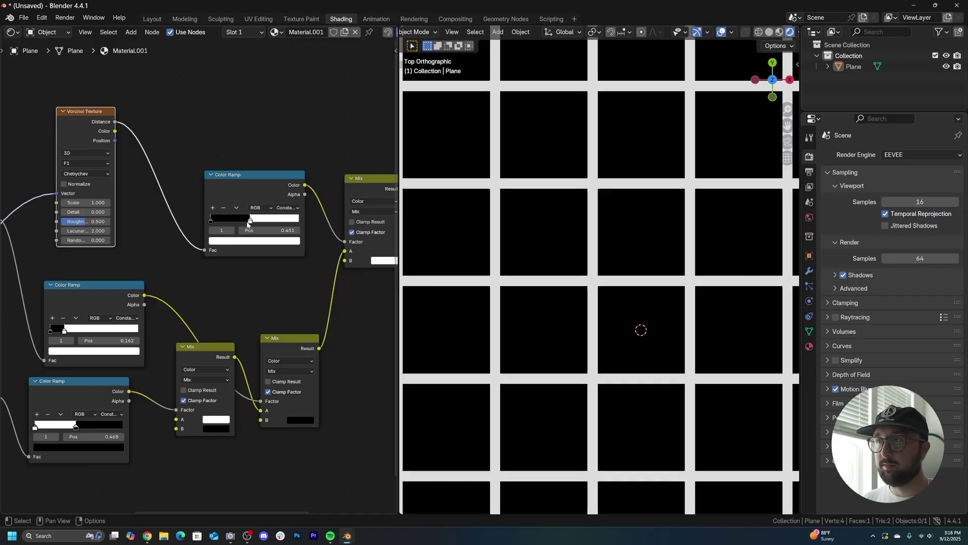
pyautogui.moveTo(245, 226); pyautogui.dragTo(251, 225)
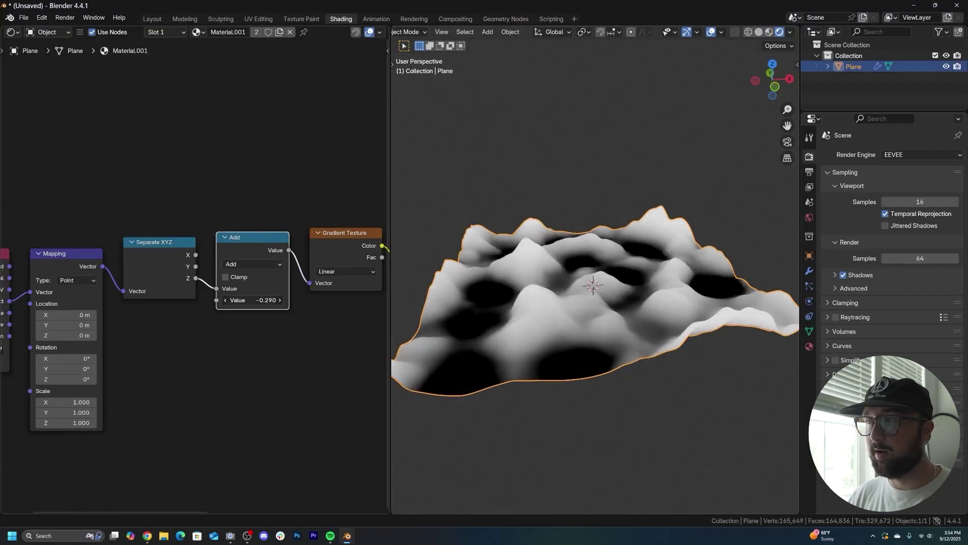
pyautogui.moveTo(267, 300); pyautogui.dragTo(299, 298)
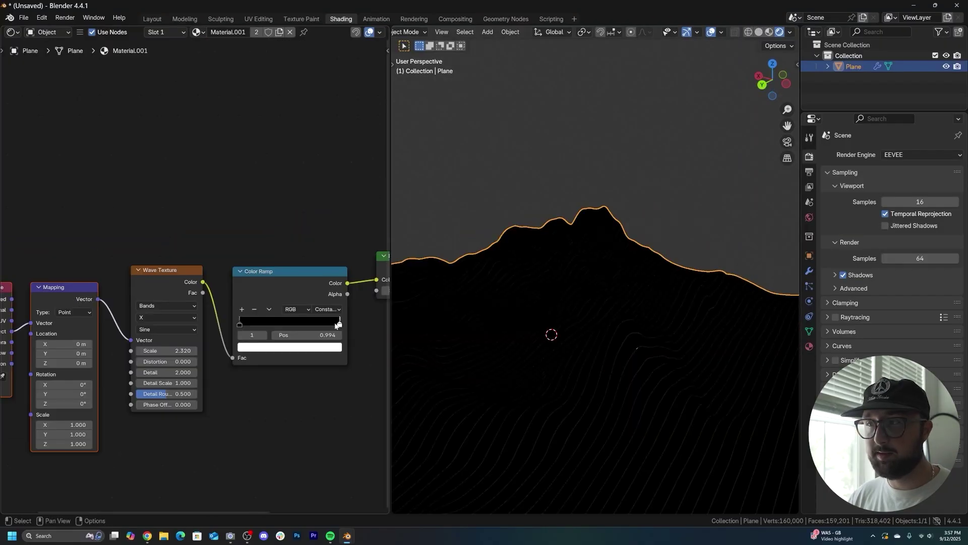
pyautogui.moveTo(311, 326); pyautogui.dragTo(326, 326)
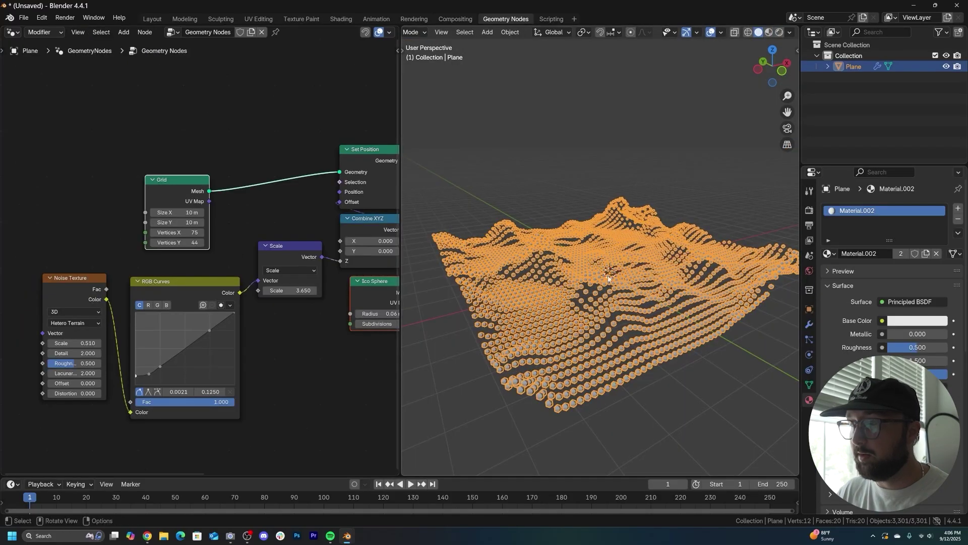
pyautogui.moveTo(656, 282); pyautogui.dragTo(670, 283, button='middle')
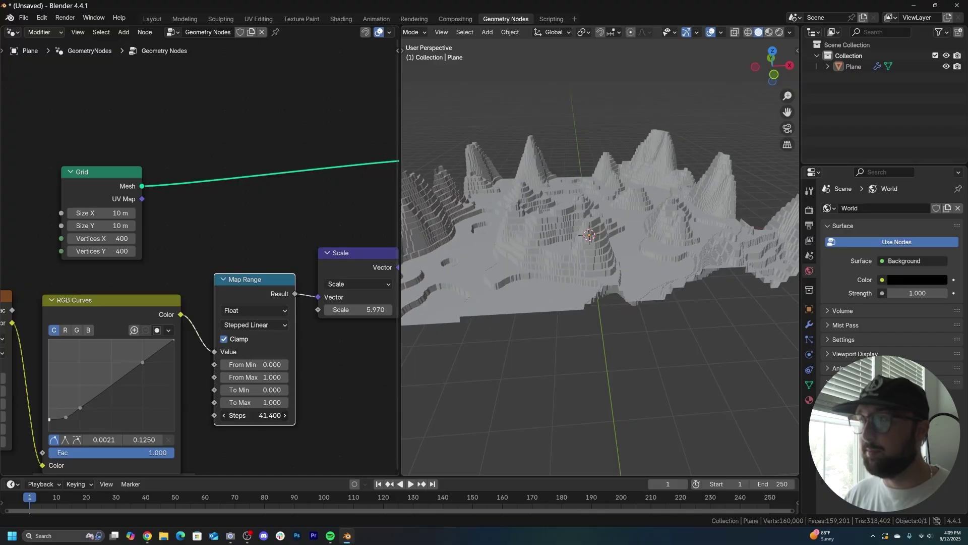
pyautogui.moveTo(616, 237); pyautogui.dragTo(562, 244, button='middle')
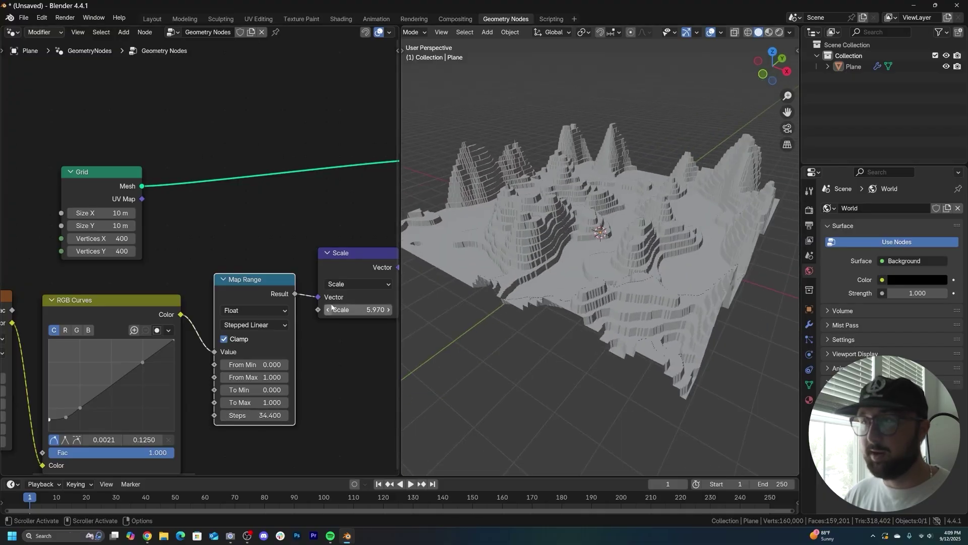
pyautogui.moveTo(332, 307); pyautogui.dragTo(241, 246, button='middle')
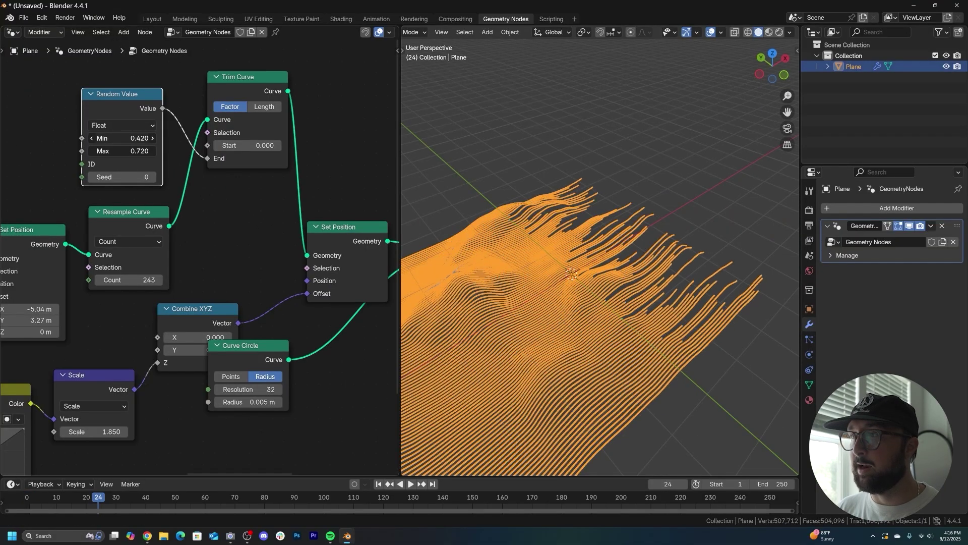
pyautogui.click(619, 225)
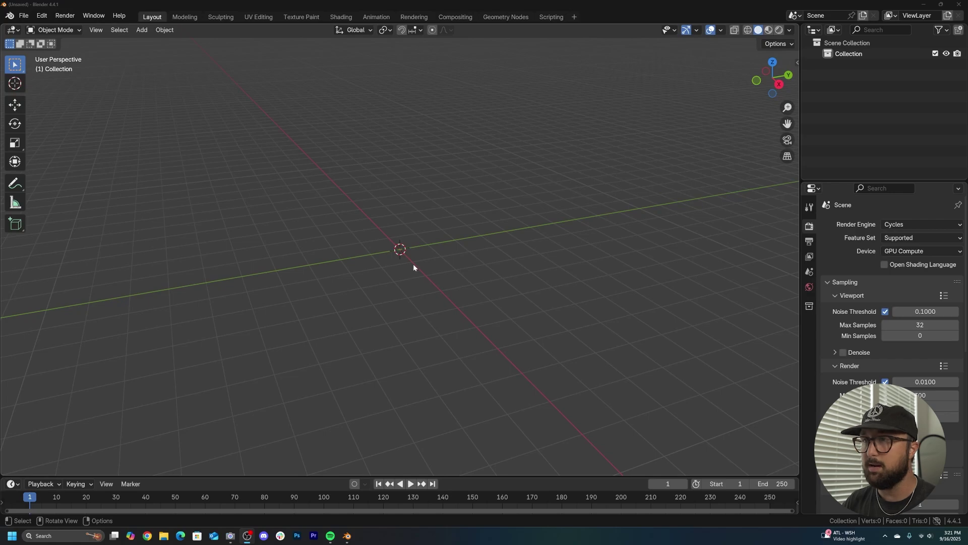
# Add a plane mesh, scale it by a factor of 10, and apply the scale
pyautogui.hotkey('shift', 'a')
pyautogui.moveTo(380, 277)
pyautogui.click(451, 277)
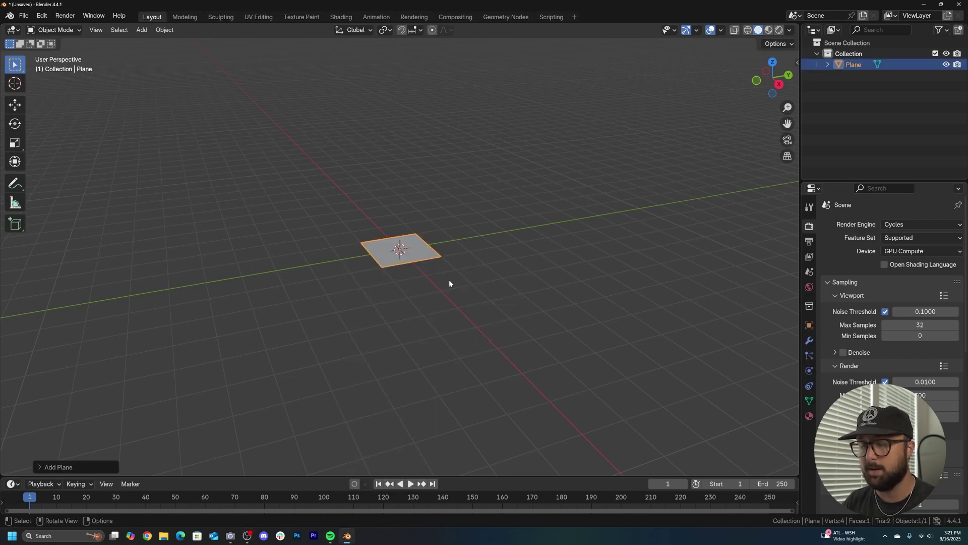
pyautogui.write('s10')
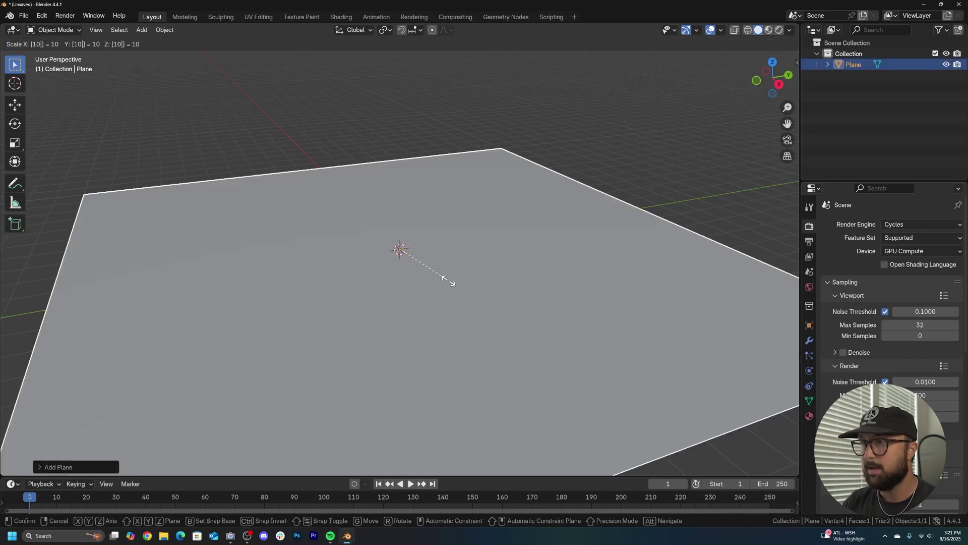
pyautogui.press('Return')
pyautogui.hotkey('ctrl', 'a')
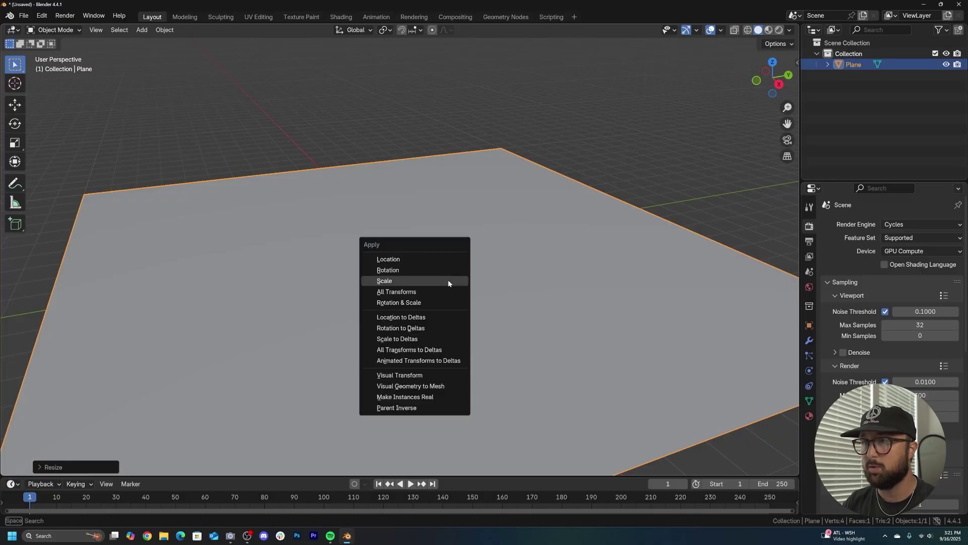
pyautogui.click(447, 279)
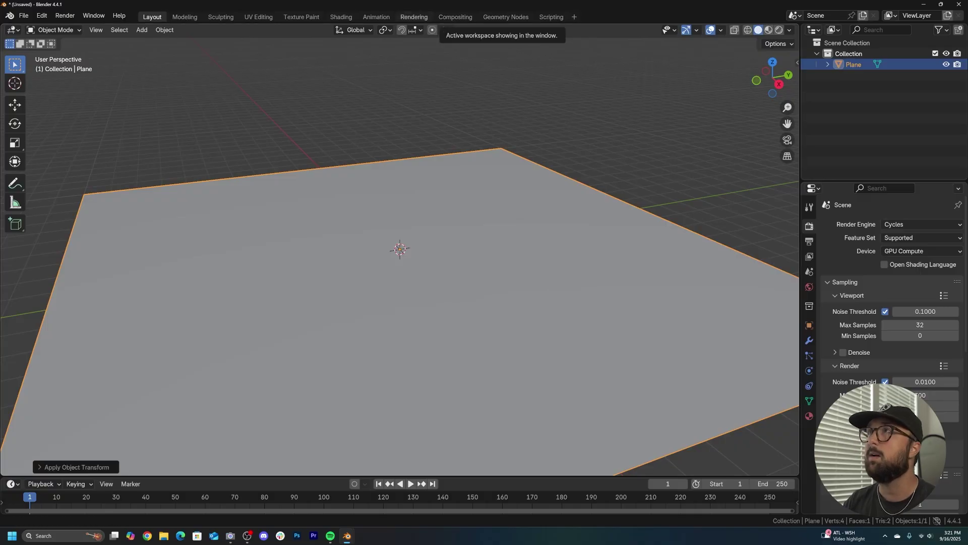
# Split the 3D viewport into two side-by-side areas and make one a Shader Editor with its sidebar hidden
pyautogui.scroll(-4, 389, 315)
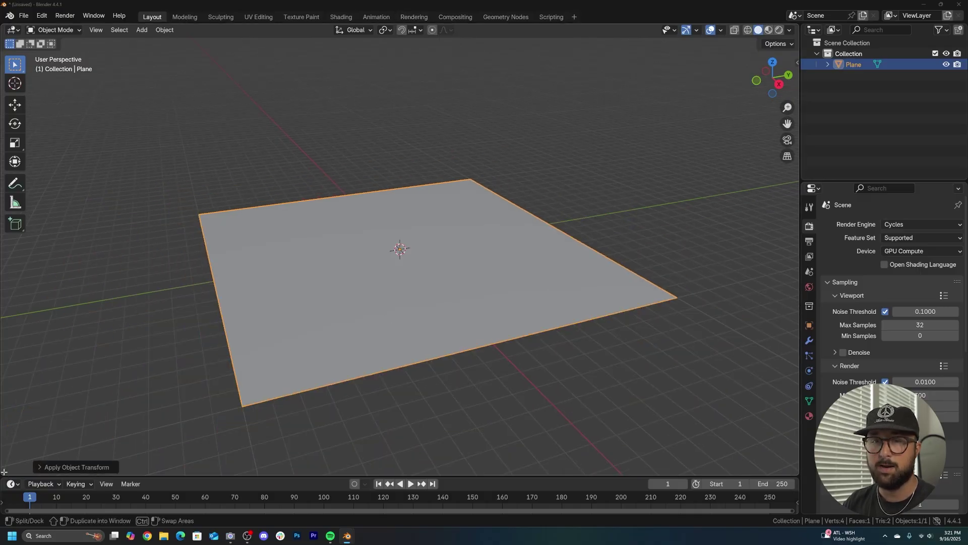
pyautogui.moveTo(4, 472); pyautogui.dragTo(401, 450)
pyautogui.scroll(4, 605, 337)
pyautogui.moveTo(612, 334); pyautogui.dragTo(472, 318, button='middle')
pyautogui.click(13, 30)
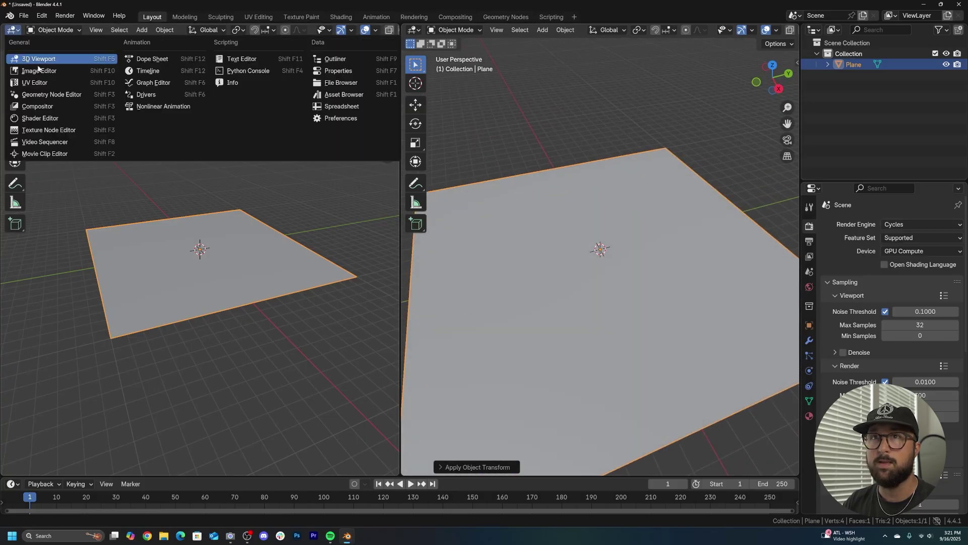
pyautogui.click(45, 119)
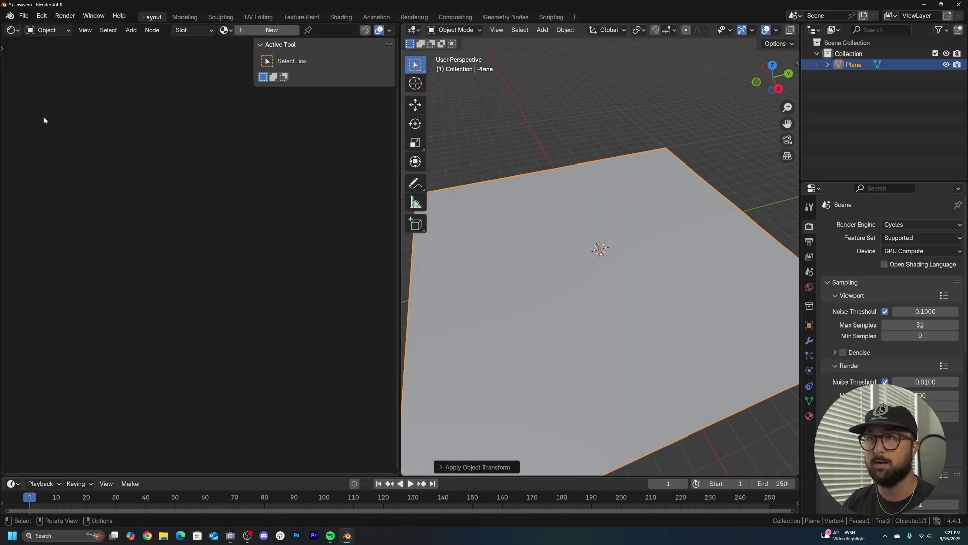
pyautogui.press('n')
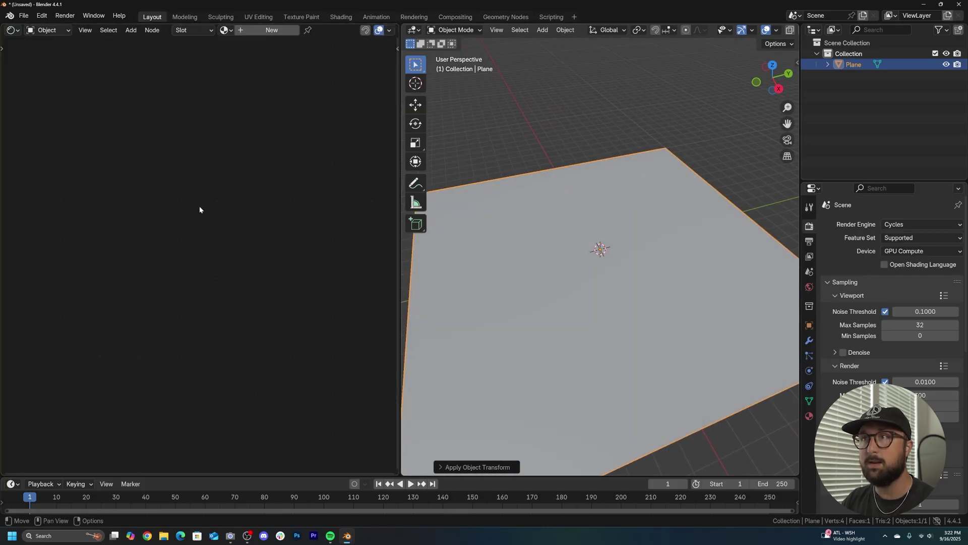
# Create a new material on the plane and set the render engine to EEVEE
pyautogui.click(273, 30)
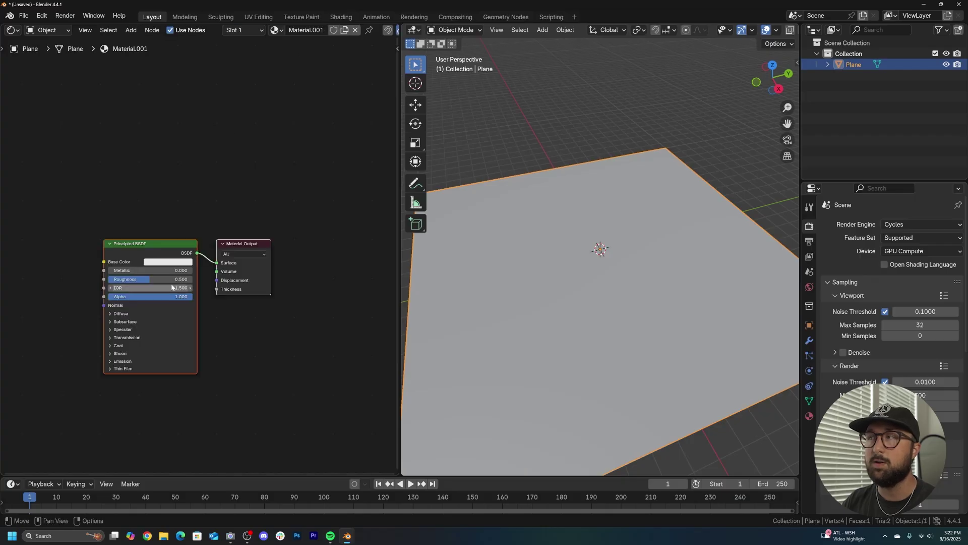
pyautogui.click(906, 222)
pyautogui.click(900, 239)
# Set the render method to Blended in the plane material's surface settings
pyautogui.scroll(-1, 930, 281)
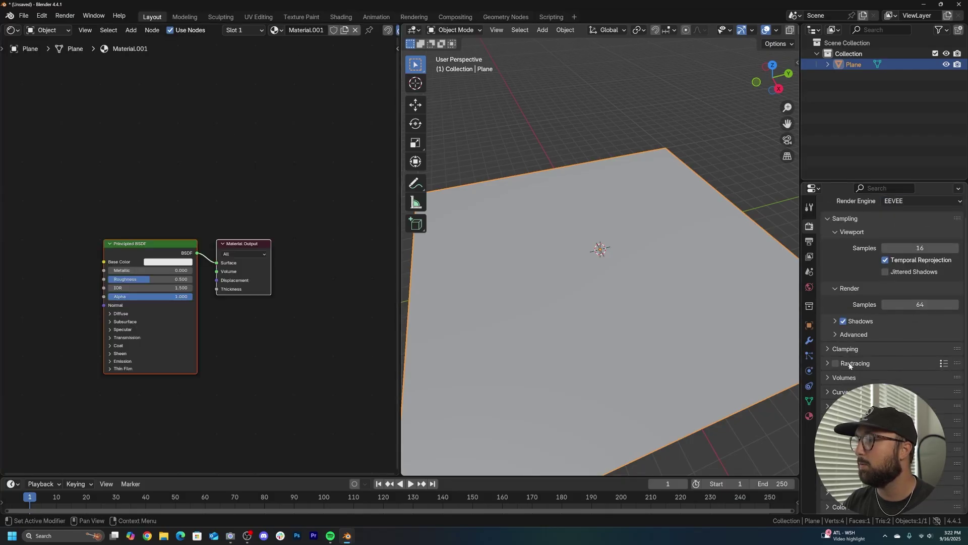
pyautogui.click(809, 416)
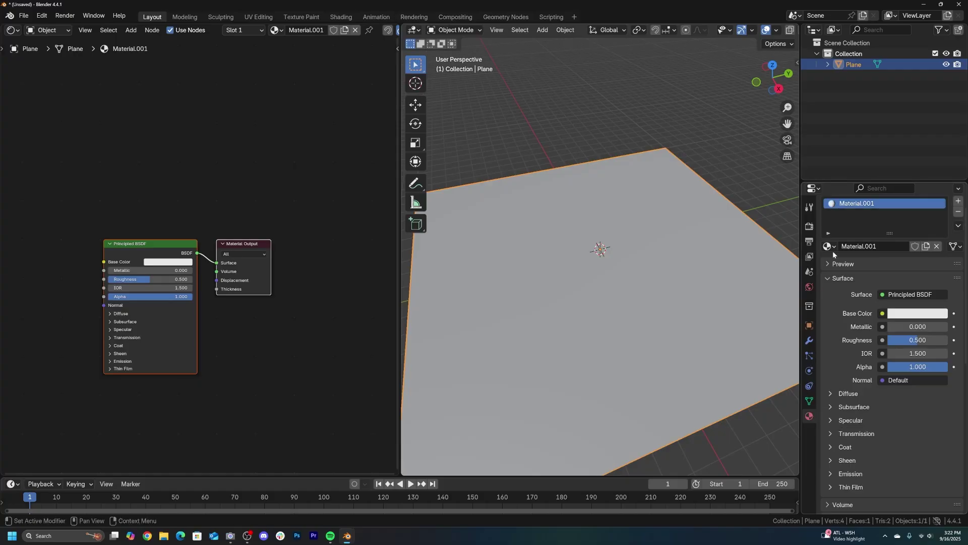
pyautogui.scroll(-8, 925, 314)
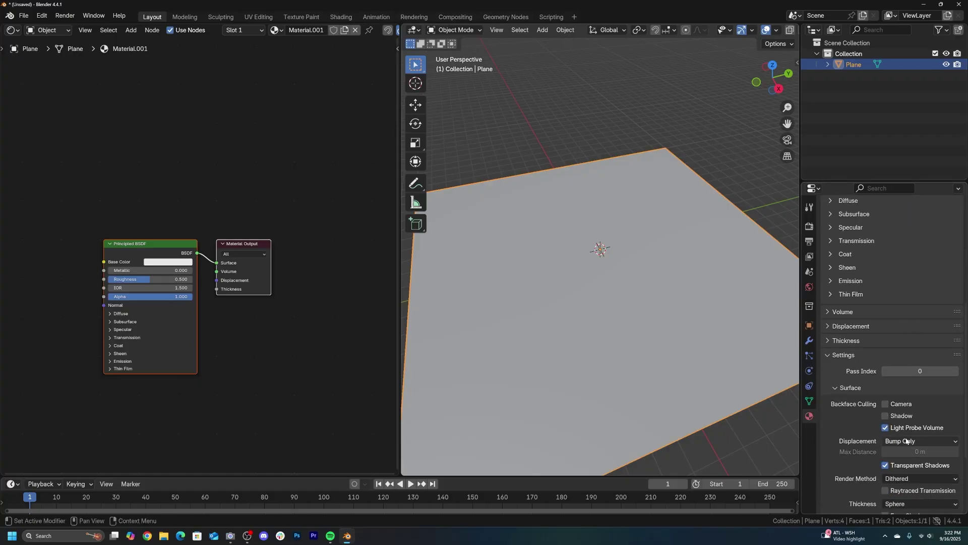
pyautogui.click(914, 479)
pyautogui.click(912, 503)
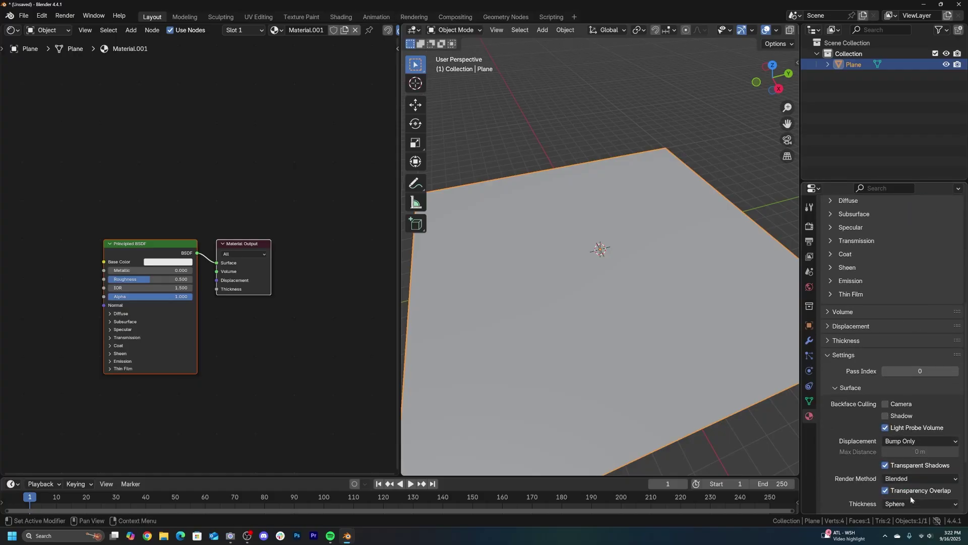
pyautogui.scroll(10, 888, 274)
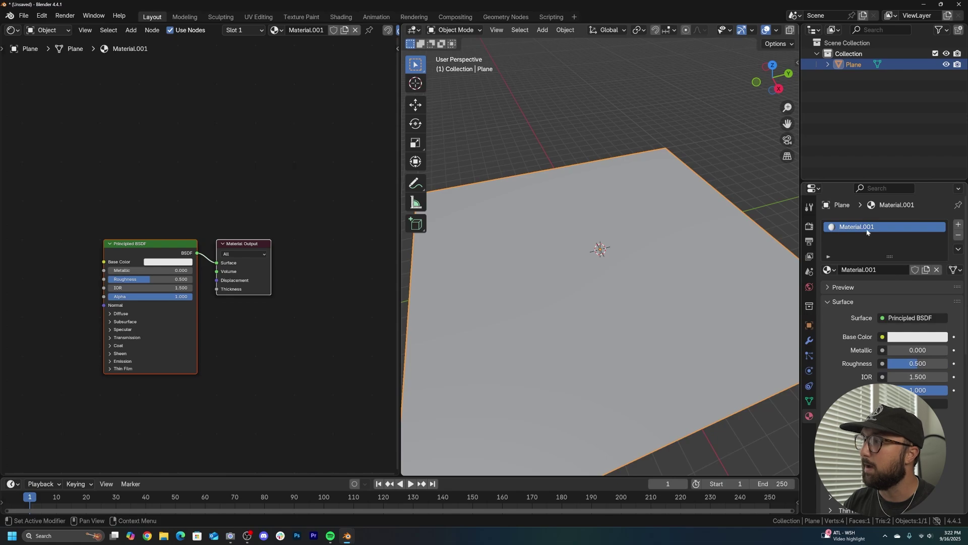
pyautogui.scroll(-10, 949, 443)
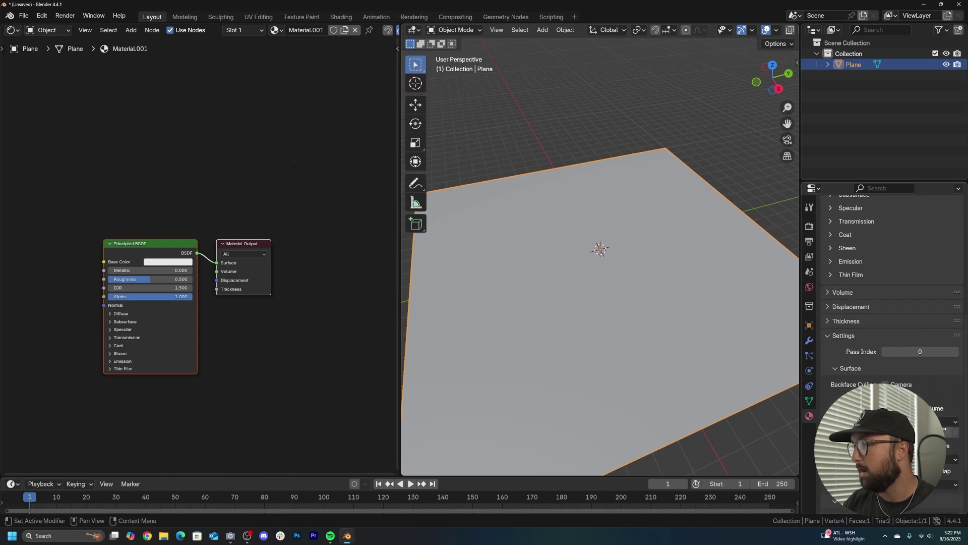
pyautogui.scroll(10, 890, 303)
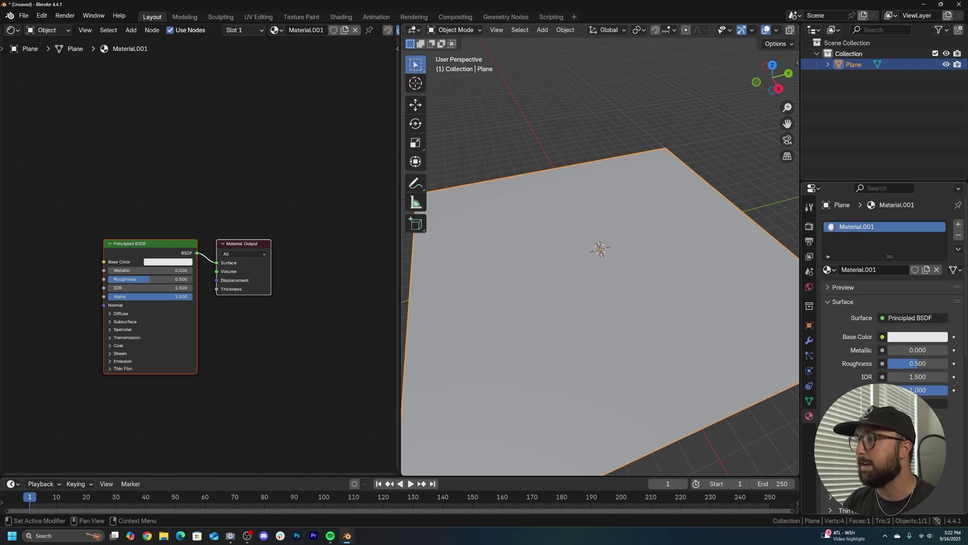
# Display the 3D viewport in rendered shading and enable nodes in the Compositing workspace
pyautogui.scroll(-3, 756, 34)
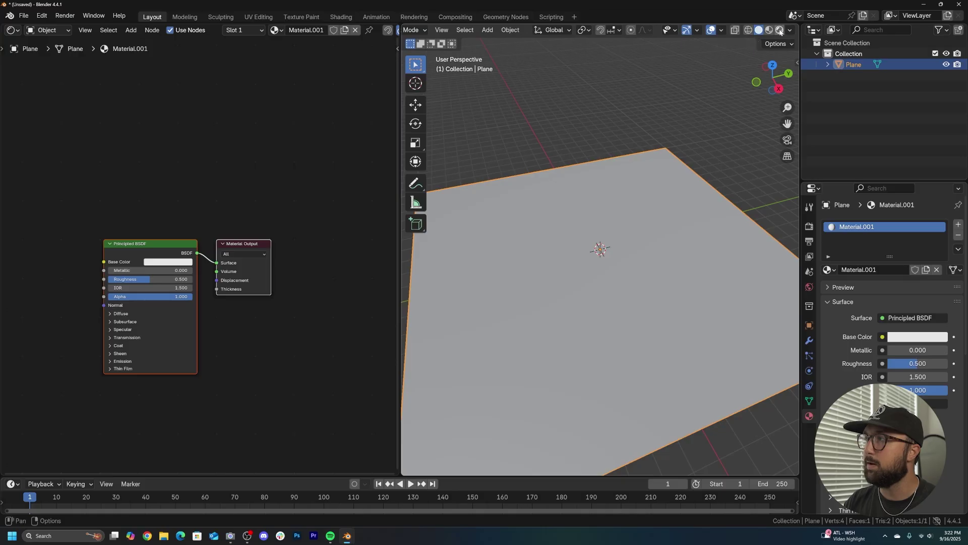
pyautogui.click(780, 30)
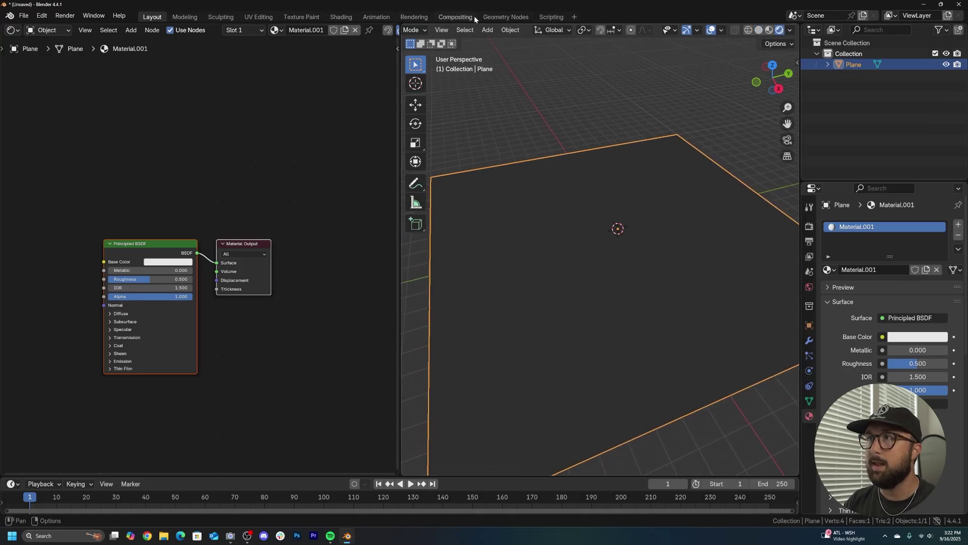
pyautogui.click(457, 18)
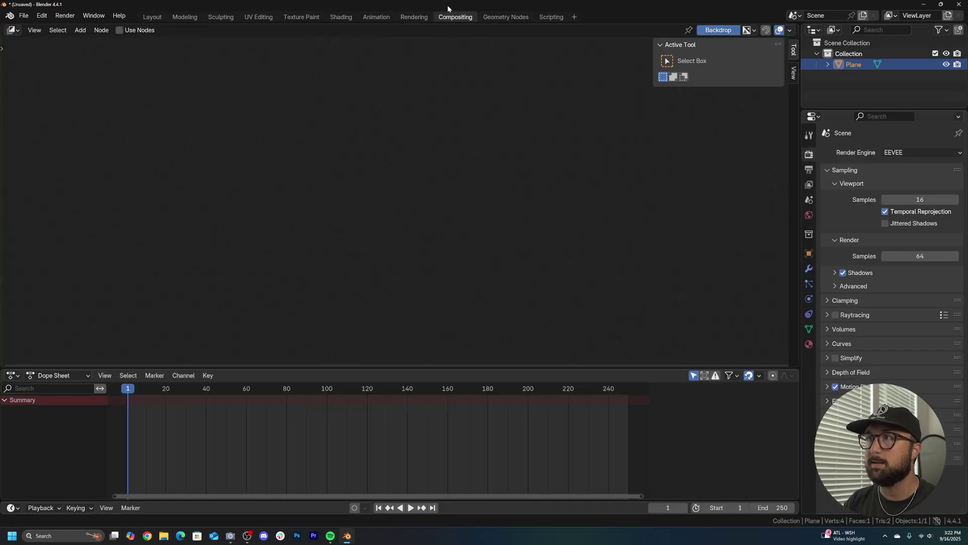
pyautogui.click(119, 31)
# Insert a Glare node between Render Layers and Composite, with its glare type set to Fog Glow
pyautogui.hotkey('shift', 'a')
pyautogui.write('gl')
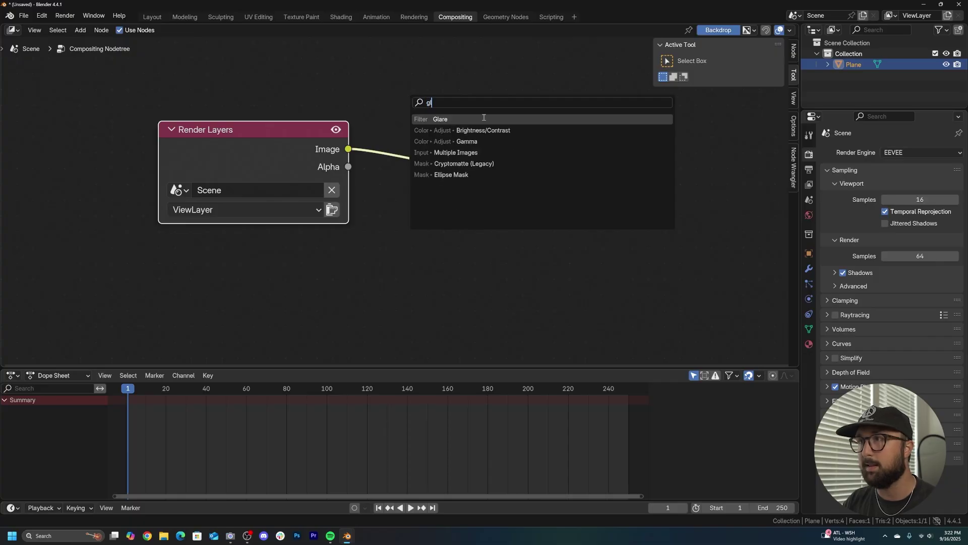
pyautogui.press('Return')
pyautogui.click(424, 204)
pyautogui.click(431, 193)
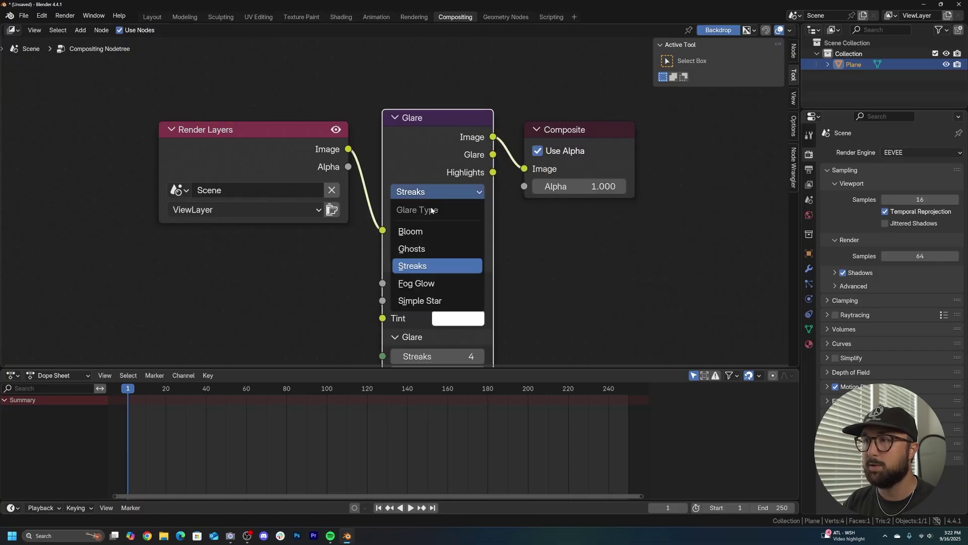
pyautogui.click(433, 284)
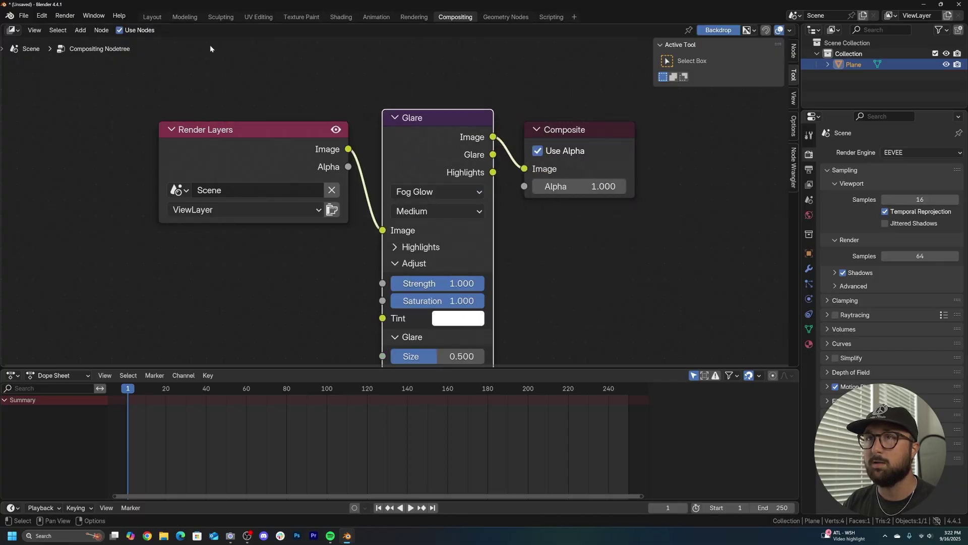
# Return to the Layout workspace and set the Principled BSDF's emission strength to 3
pyautogui.click(152, 16)
pyautogui.scroll(3, 213, 297)
pyautogui.moveTo(132, 318); pyautogui.dragTo(258, 229, button='middle')
pyautogui.scroll(2, 219, 293)
pyautogui.click(223, 296)
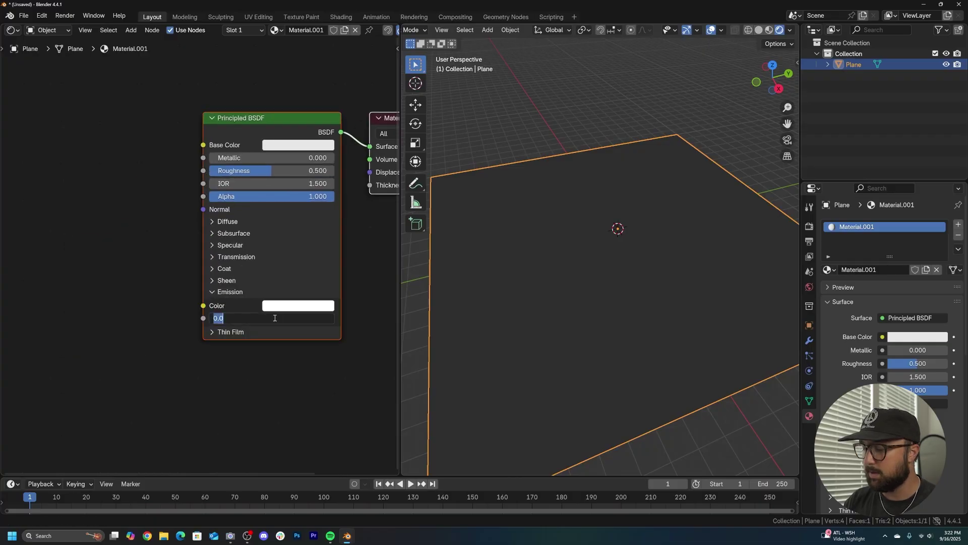
pyautogui.press('Return')
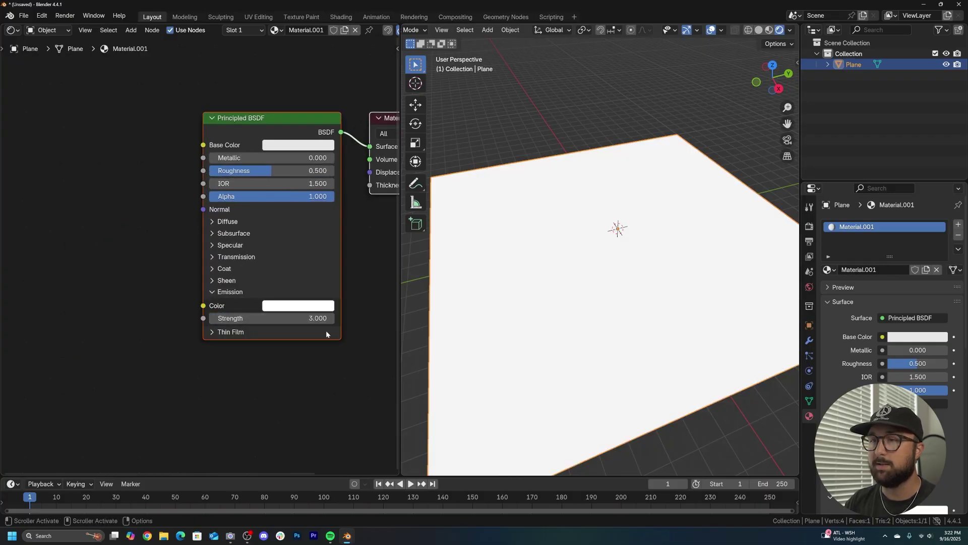
# Set the viewport compositor to Always and hide the viewport overlays
pyautogui.moveTo(318, 318); pyautogui.dragTo(363, 318)
pyautogui.press('Escape')
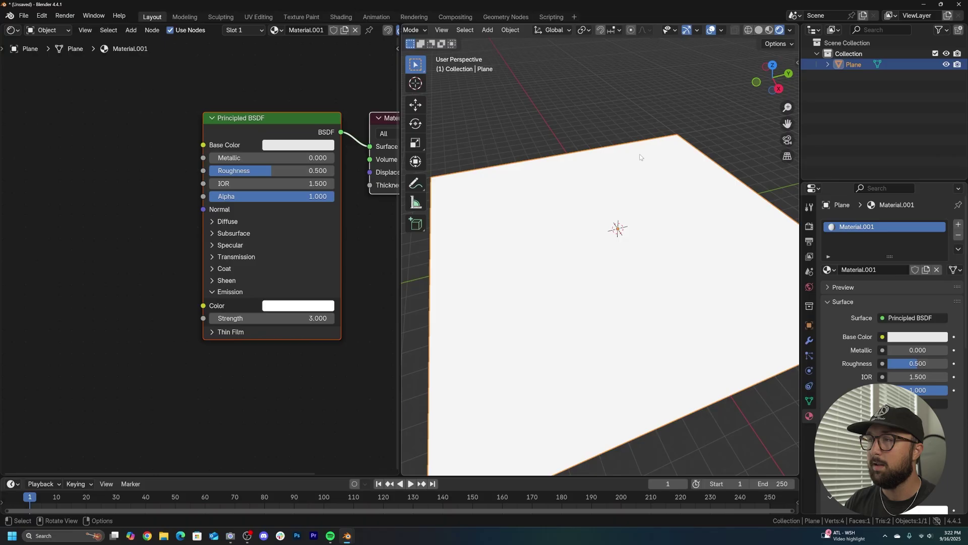
pyautogui.click(791, 31)
pyautogui.click(838, 188)
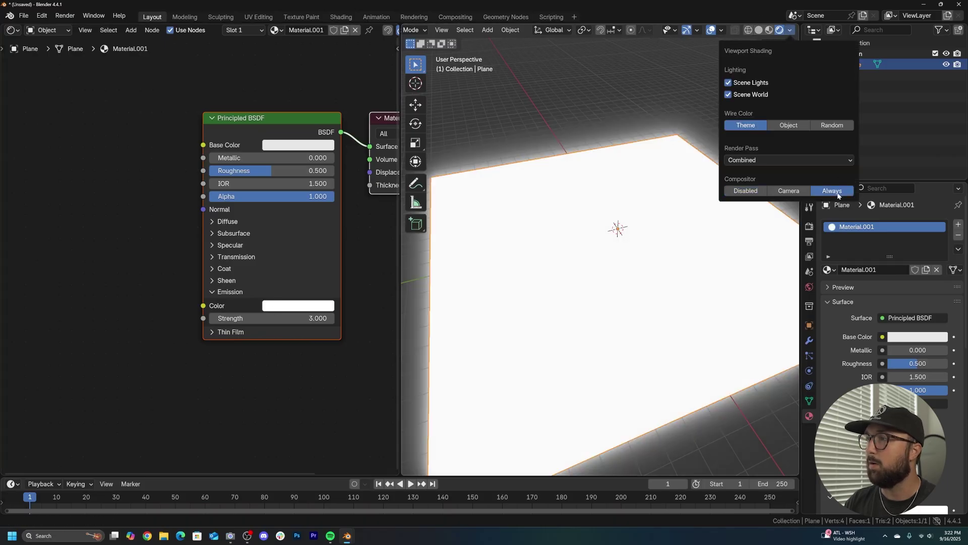
pyautogui.click(711, 30)
pyautogui.scroll(1, 560, 260)
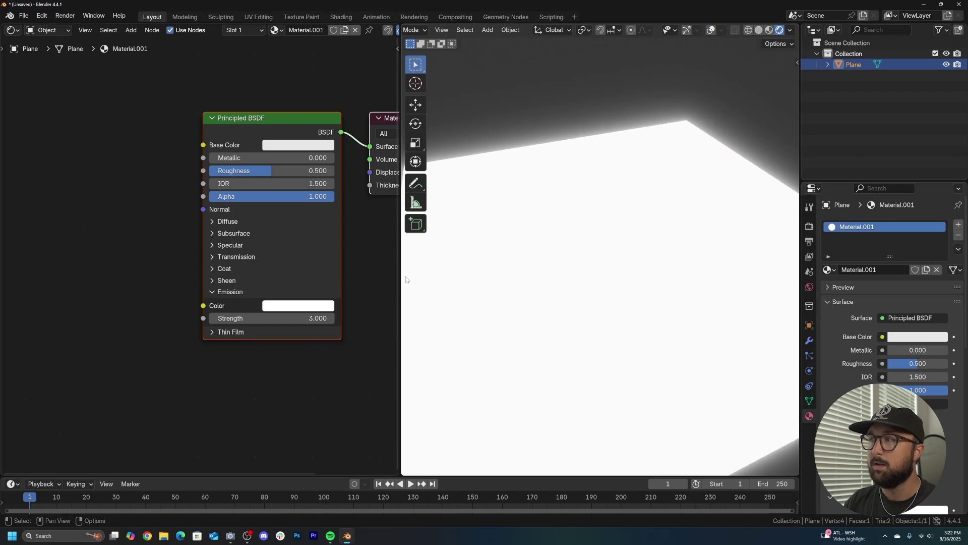
# Set the world background color to pure black
pyautogui.click(809, 287)
pyautogui.click(910, 296)
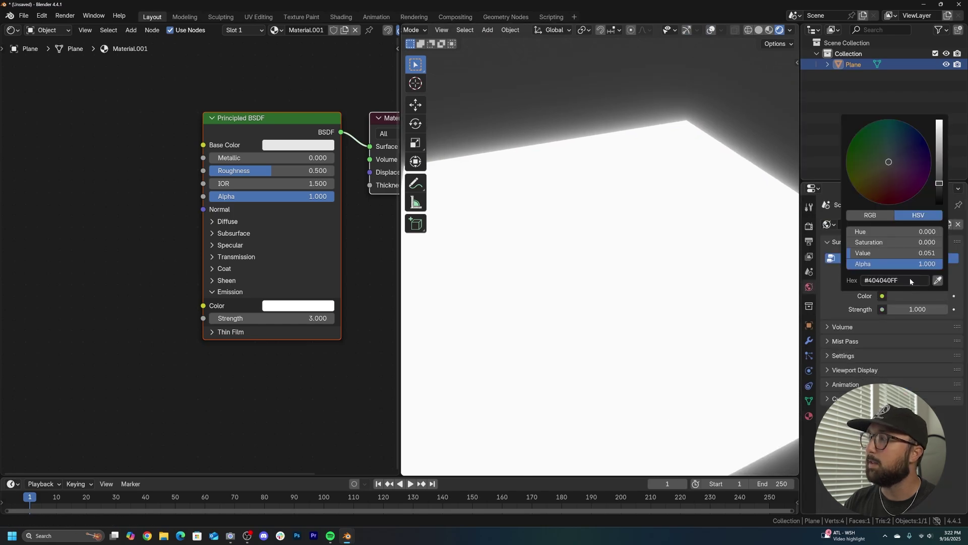
pyautogui.moveTo(937, 195); pyautogui.dragTo(938, 204)
# Add a Color Ramp feeding the Principled BSDF's emission color, and make its white end stop light blue
pyautogui.hotkey('shift', 'a')
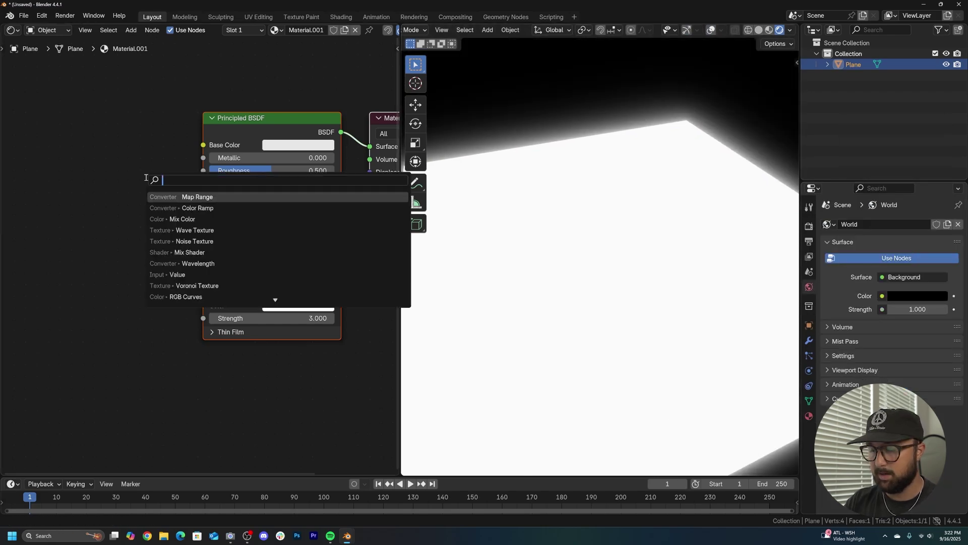
pyautogui.press('Down')
pyautogui.press('Return')
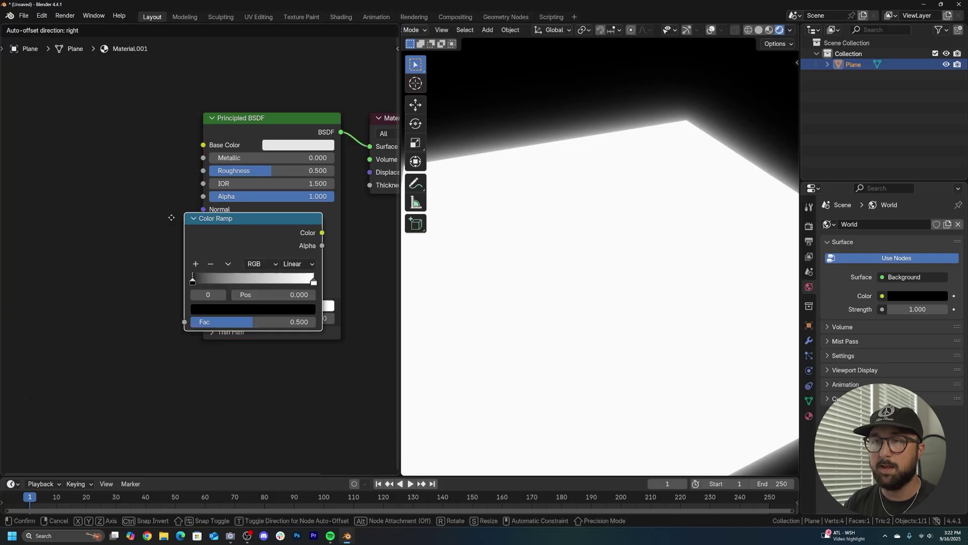
pyautogui.click(20, 259)
pyautogui.moveTo(216, 308); pyautogui.dragTo(218, 306)
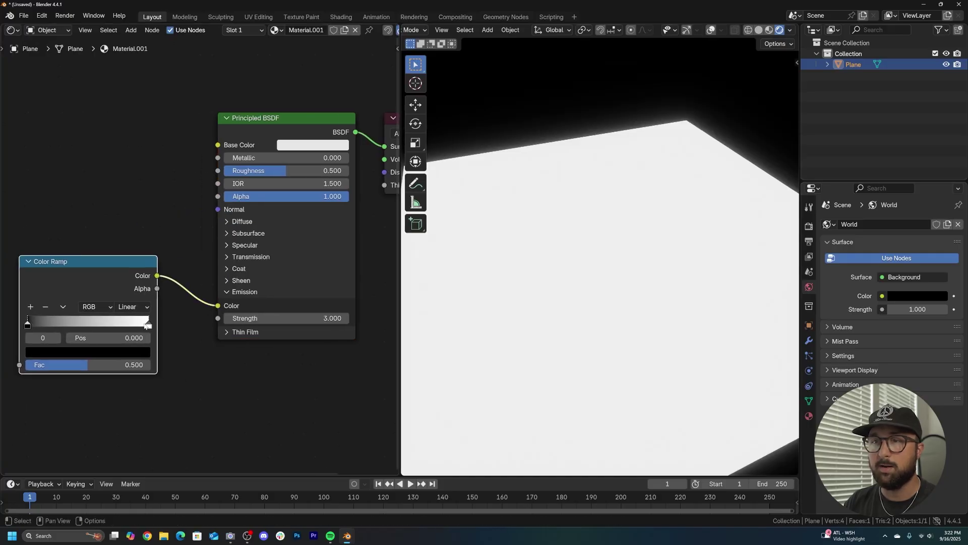
pyautogui.click(107, 352)
pyautogui.click(85, 179)
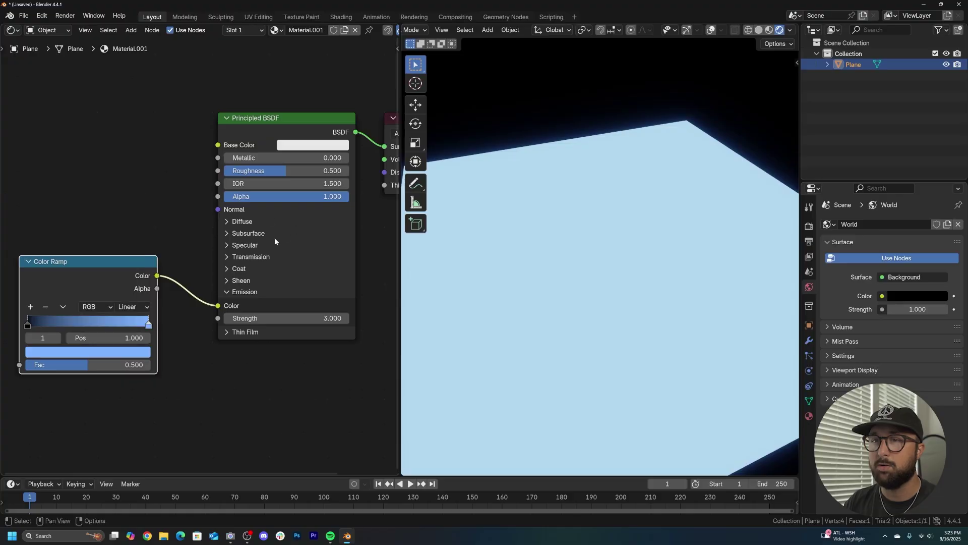
# Add a Mix Color node feeding the blue Color Ramp's Fac input, and set its B color to black
pyautogui.moveTo(92, 276); pyautogui.dragTo(131, 281)
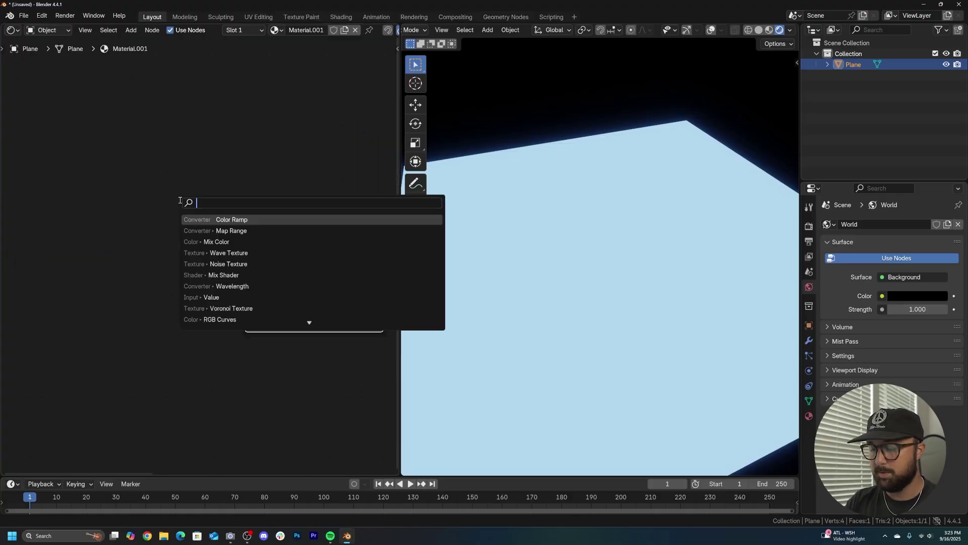
pyautogui.press('Down')
pyautogui.press('Return')
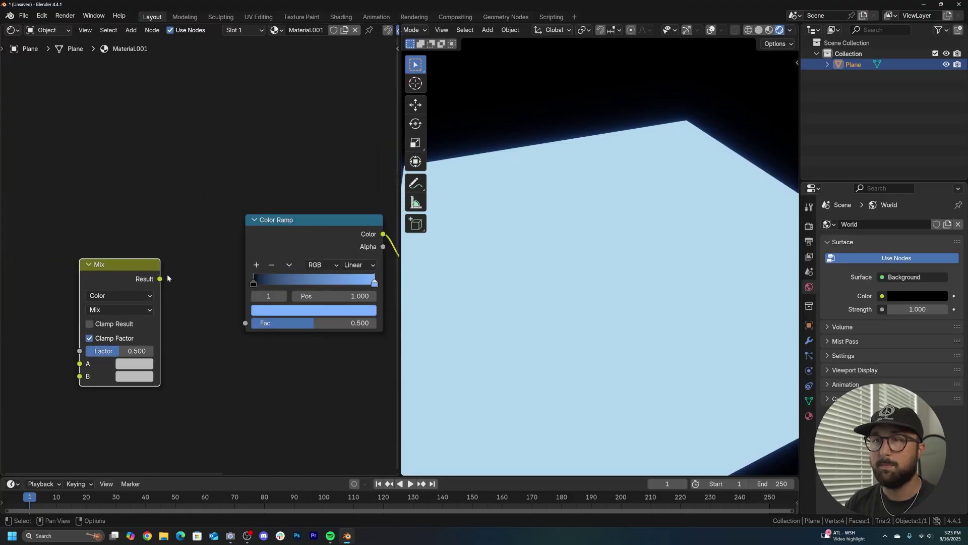
pyautogui.moveTo(249, 327); pyautogui.dragTo(246, 324)
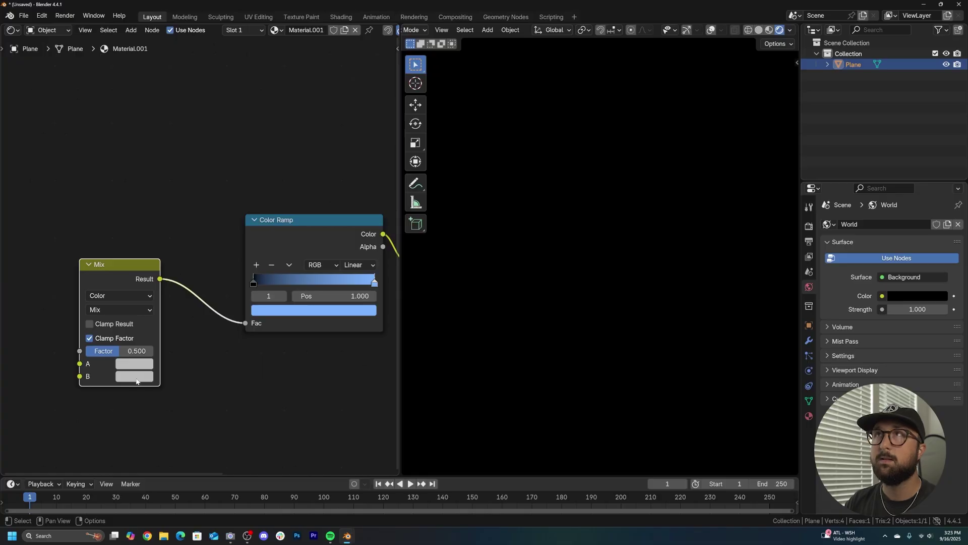
pyautogui.moveTo(136, 382); pyautogui.dragTo(216, 314, button='middle')
pyautogui.click(202, 321)
pyautogui.moveTo(288, 137); pyautogui.dragTo(287, 212)
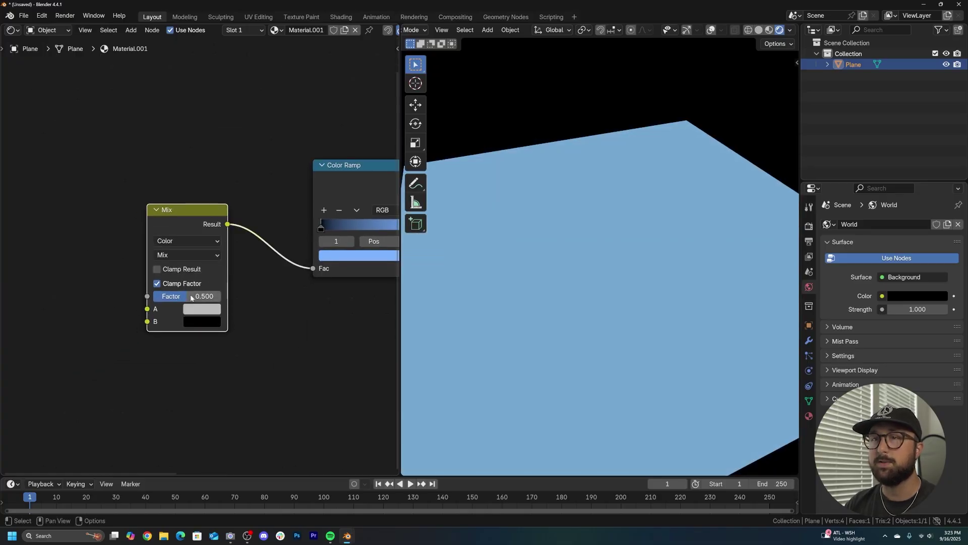
# Add a second Color Ramp connected to the Mix node's A input, and set the mix factor to 0
pyautogui.moveTo(187, 223); pyautogui.dragTo(204, 185)
pyautogui.moveTo(166, 207); pyautogui.dragTo(222, 212, button='middle')
pyautogui.hotkey('shift', 'a')
pyautogui.click(180, 180)
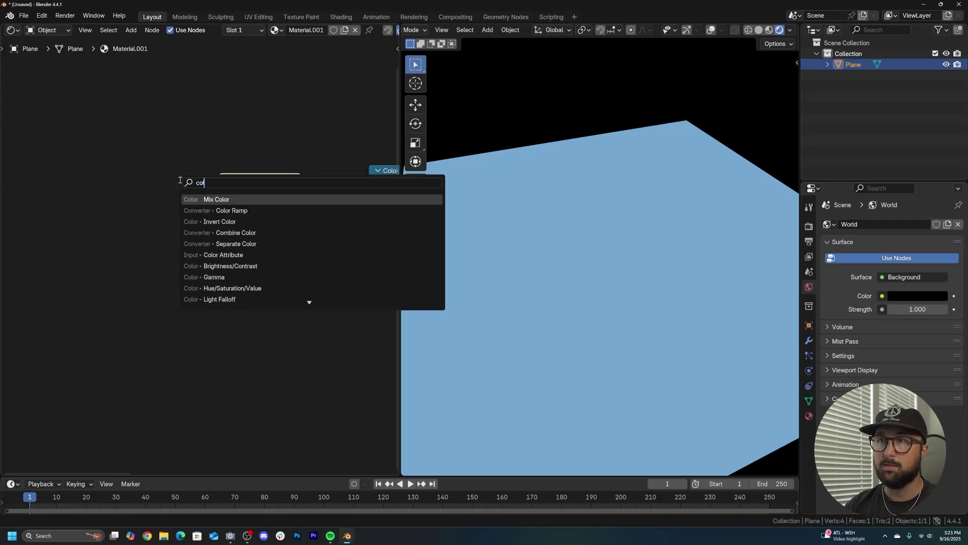
pyautogui.press('Down')
pyautogui.press('Down')
pyautogui.press('Up')
pyautogui.press('Return')
pyautogui.click(163, 277)
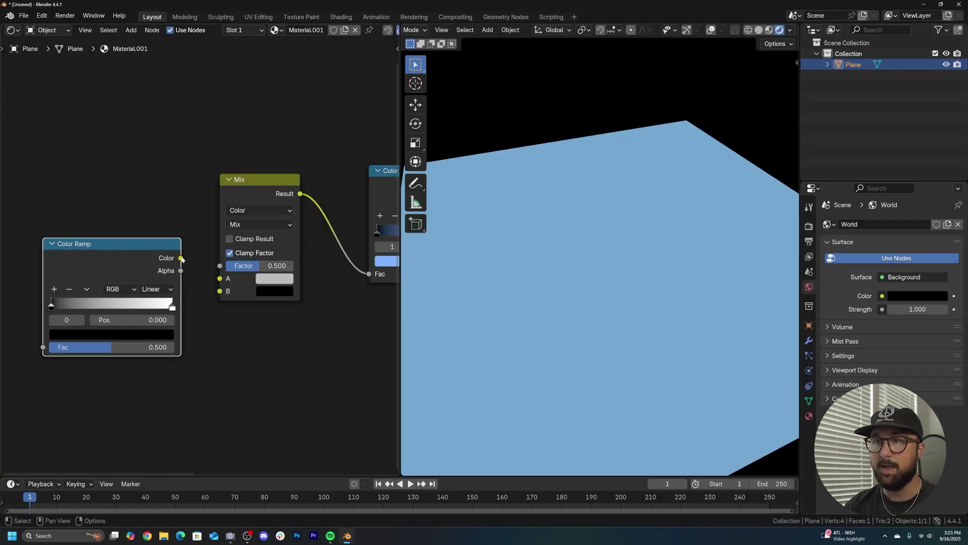
pyautogui.moveTo(226, 286); pyautogui.dragTo(237, 265)
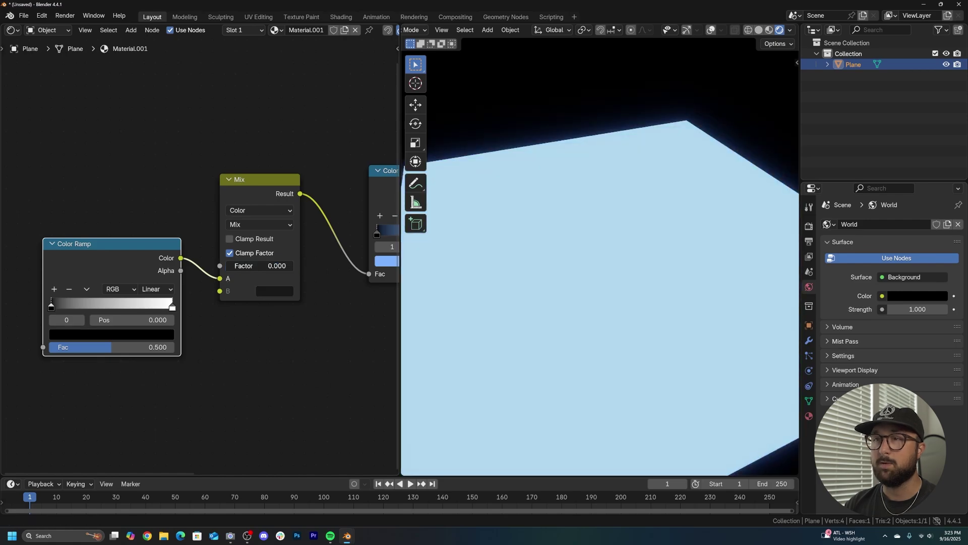
pyautogui.moveTo(132, 256)
pyautogui.mouseDown()
pyautogui.moveTo(115, 240)
pyautogui.moveTo(130, 260)
pyautogui.mouseUp()
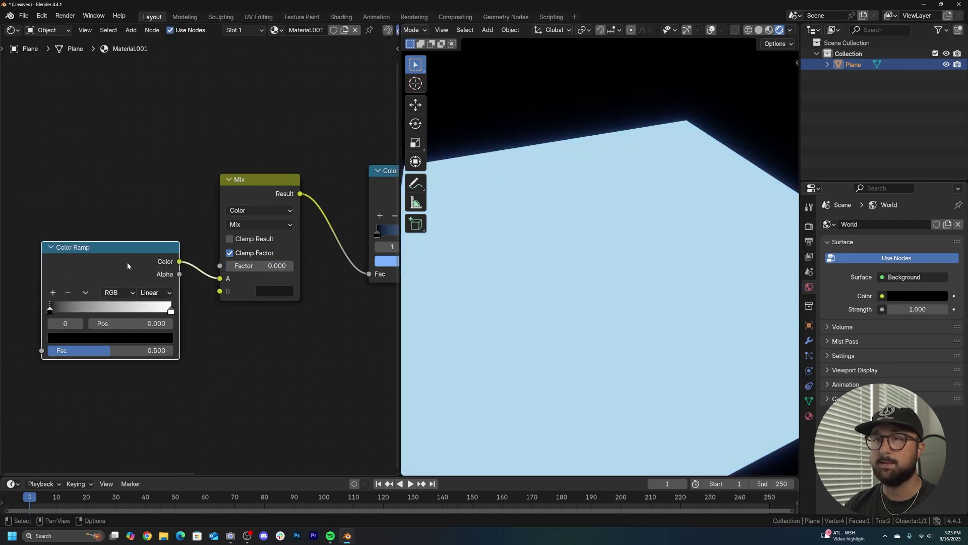
# Add a Noise Texture before the black-and-white Color Ramp and connect its Fac output to the ramp's Fac
pyautogui.moveTo(127, 262); pyautogui.dragTo(238, 247, button='middle')
pyautogui.hotkey('shift', 'a')
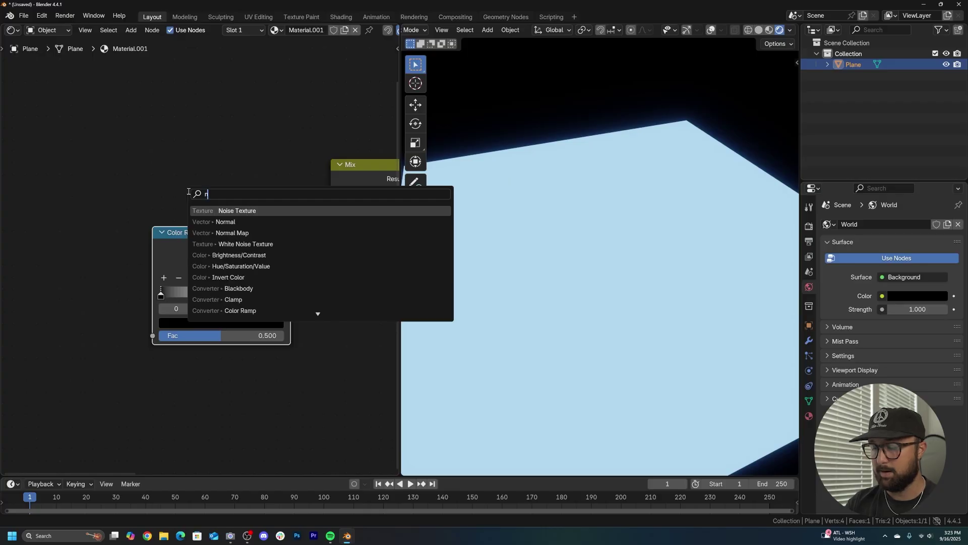
pyautogui.write('noi')
pyautogui.click(204, 210)
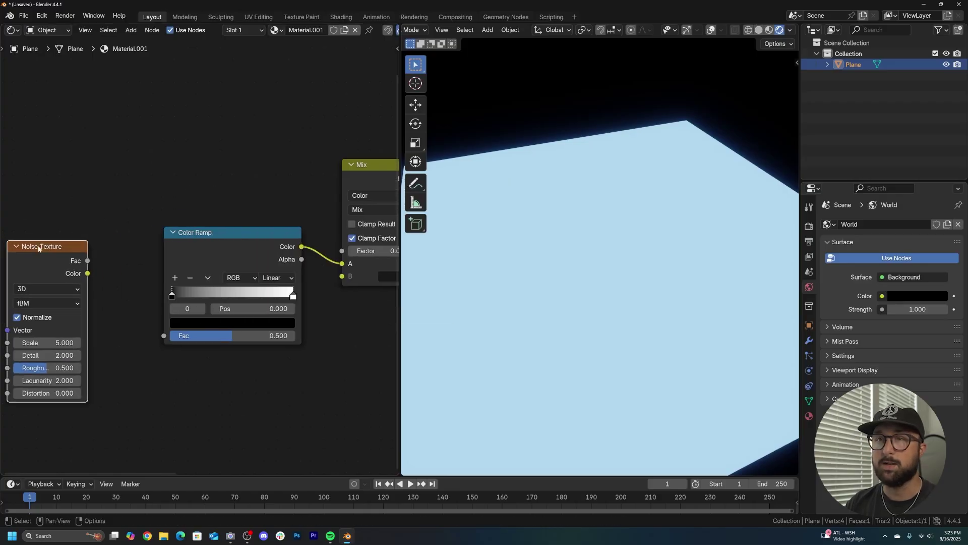
pyautogui.moveTo(160, 336); pyautogui.dragTo(163, 336)
pyautogui.moveTo(134, 217); pyautogui.dragTo(216, 210, button='middle')
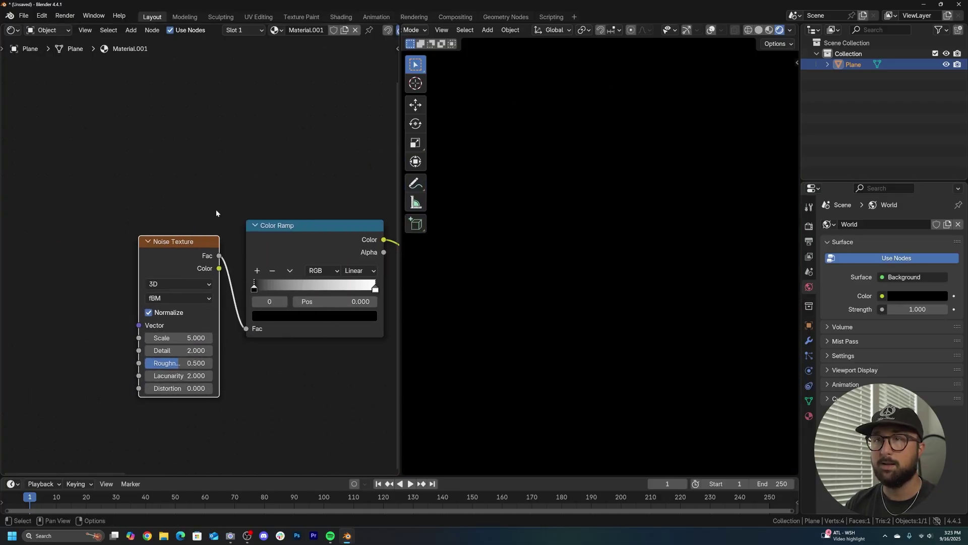
# Add a Wave Texture and connect its Color output to the Noise Texture's Vector input
pyautogui.hotkey('shift', 'a')
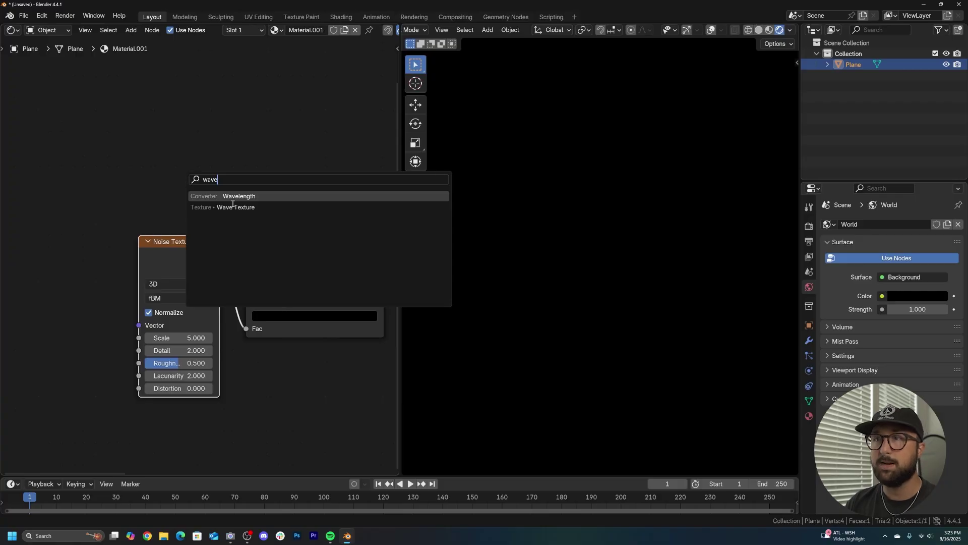
pyautogui.click(233, 206)
pyautogui.click(117, 275)
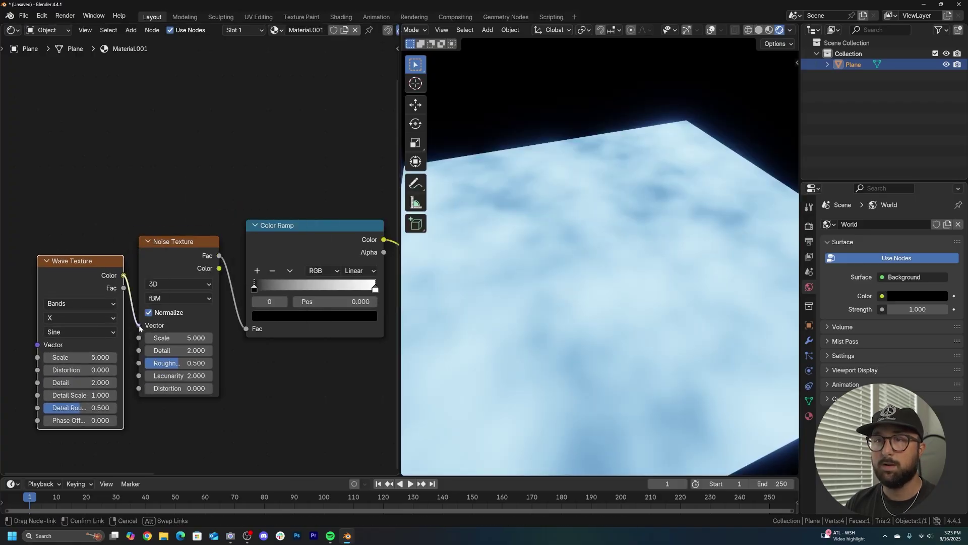
pyautogui.moveTo(140, 328); pyautogui.dragTo(139, 325)
pyautogui.moveTo(77, 273); pyautogui.dragTo(209, 242, button='middle')
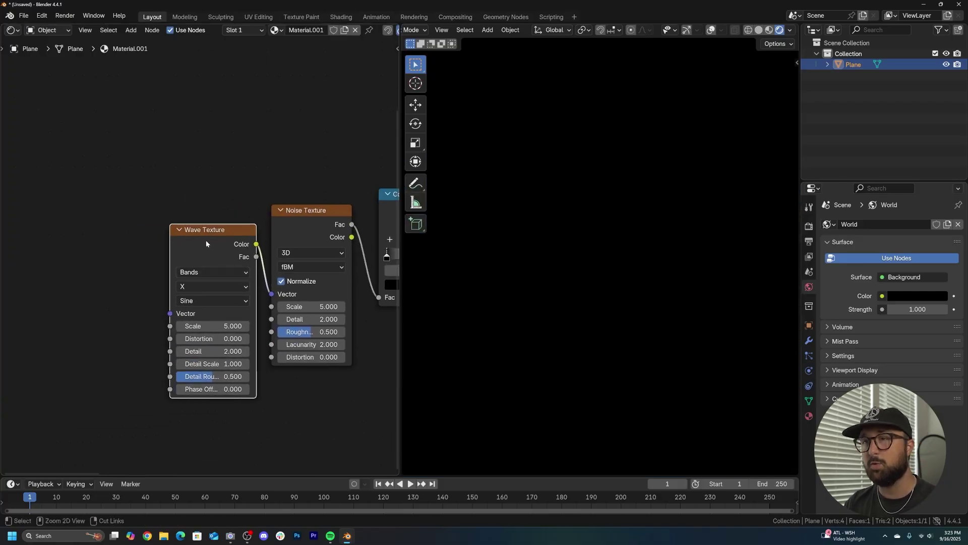
# Add Texture Coordinate and Mapping nodes to the Wave Texture, driving the mapping with Object coordinates
pyautogui.hotkey('ctrl', 't')
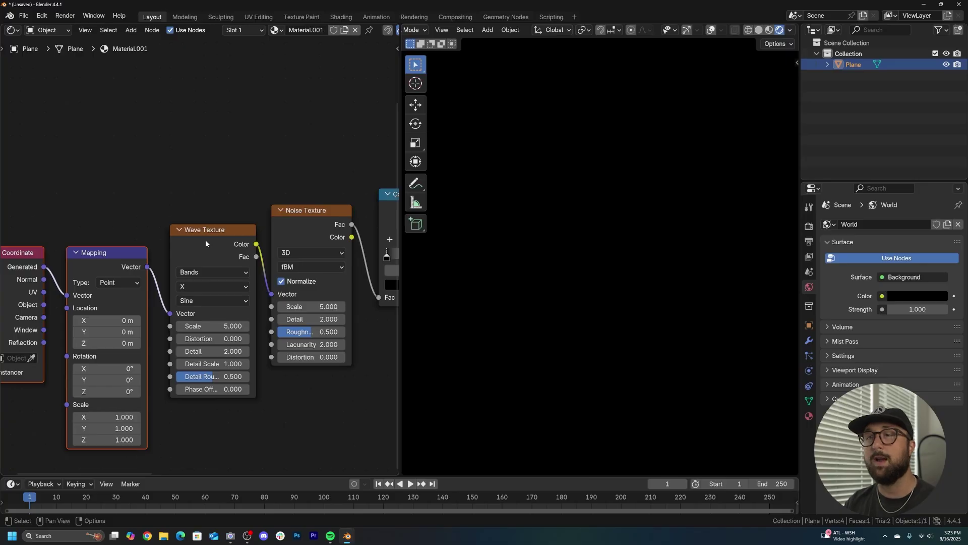
pyautogui.moveTo(167, 283); pyautogui.dragTo(219, 262, button='middle')
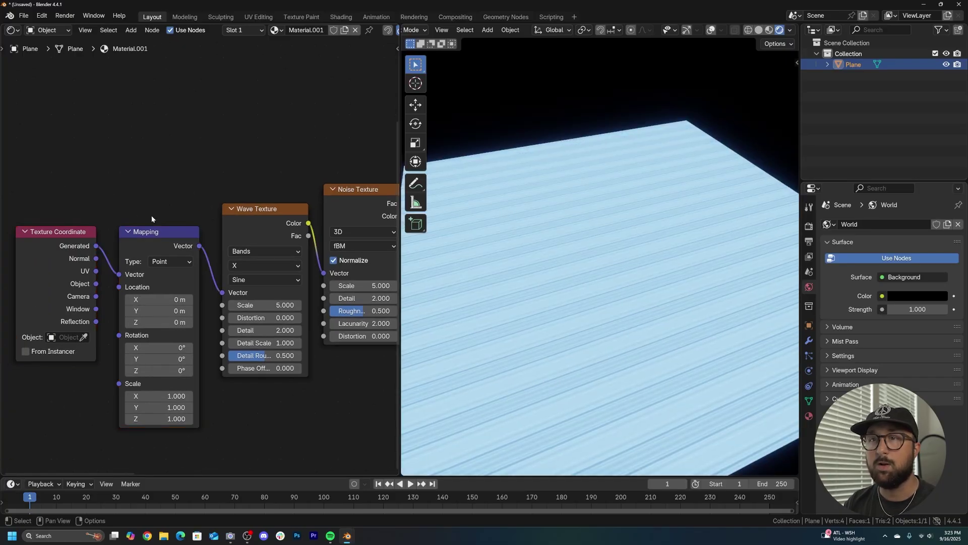
pyautogui.moveTo(150, 236)
pyautogui.mouseDown()
pyautogui.moveTo(141, 216)
pyautogui.moveTo(162, 224)
pyautogui.mouseUp()
pyautogui.moveTo(60, 241); pyautogui.dragTo(65, 211)
pyautogui.moveTo(124, 261); pyautogui.dragTo(131, 260)
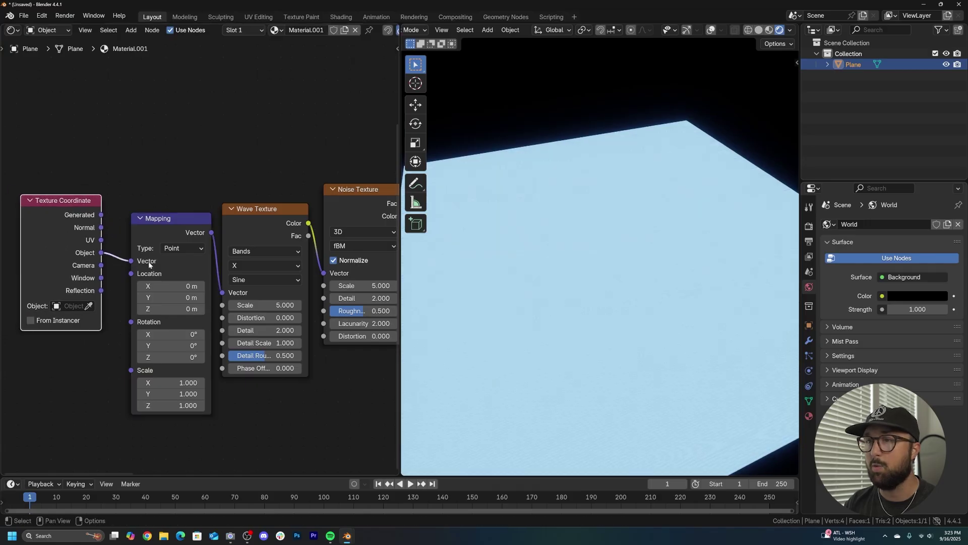
# Tidy the Wave and Noise Texture nodes' placement and set the Wave Texture's scale to 0.005
pyautogui.moveTo(353, 304); pyautogui.dragTo(258, 300, button='middle')
pyautogui.scroll(1, 212, 252)
pyautogui.moveTo(174, 227); pyautogui.dragTo(173, 218)
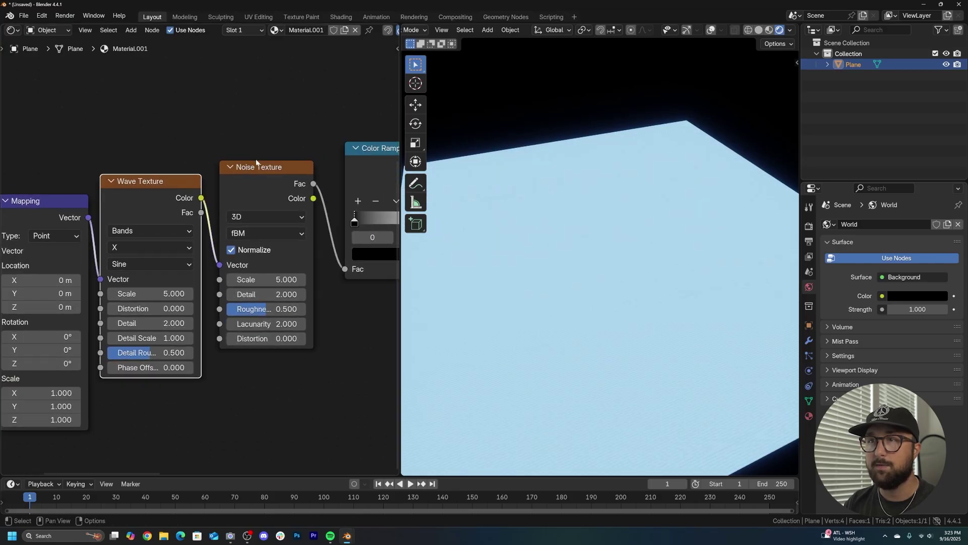
pyautogui.click(259, 181)
pyautogui.moveTo(259, 180); pyautogui.dragTo(261, 191)
pyautogui.moveTo(313, 220); pyautogui.dragTo(283, 227, button='middle')
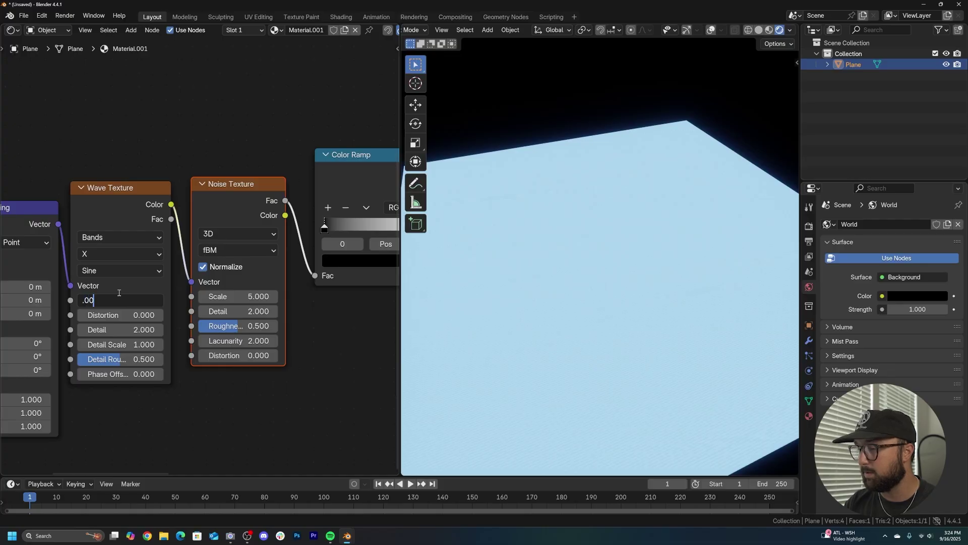
pyautogui.write('5')
pyautogui.press('Return')
# Move the black stop of the black-and-white Color Ramp to position 0.374
pyautogui.moveTo(343, 245); pyautogui.dragTo(259, 250, button='middle')
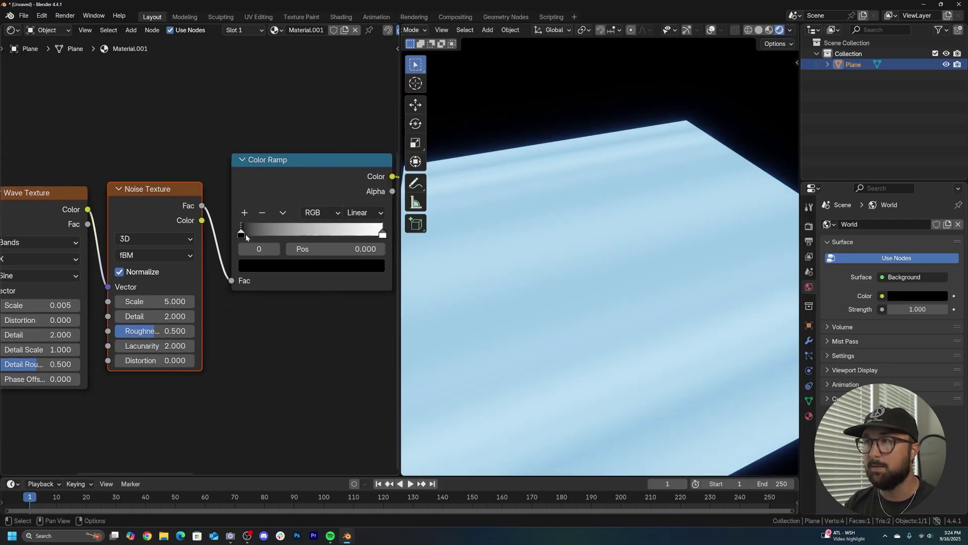
pyautogui.moveTo(241, 233); pyautogui.dragTo(296, 245)
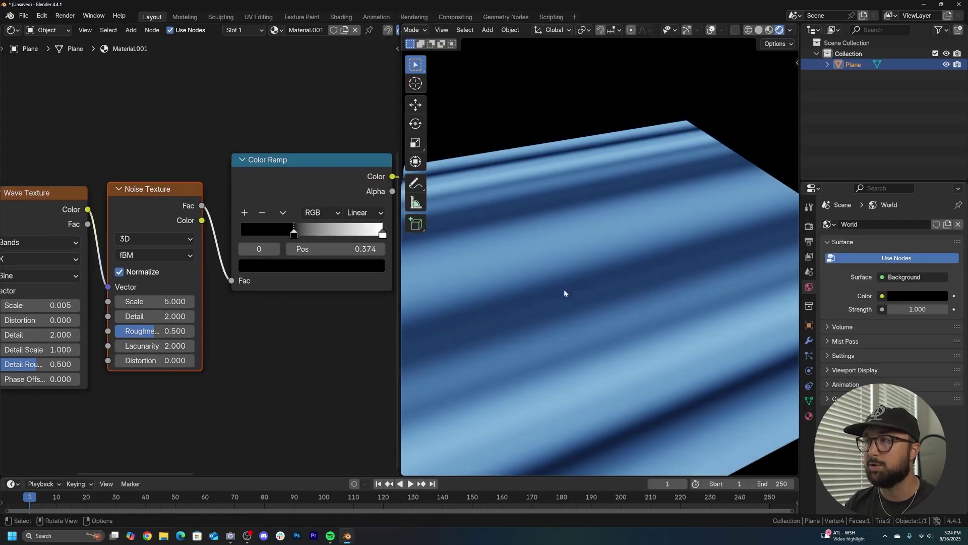
pyautogui.moveTo(564, 291); pyautogui.dragTo(592, 298, button='middle')
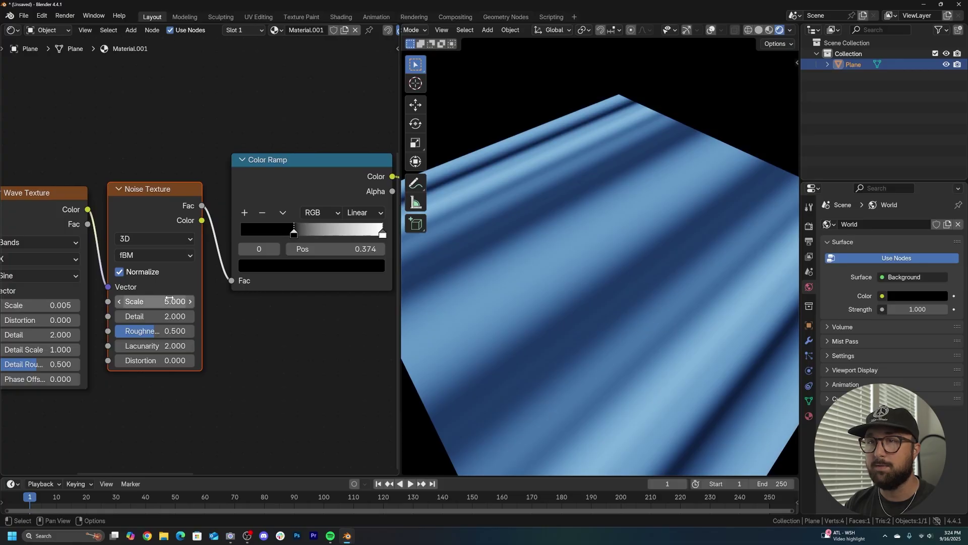
# Try a Noise Texture scale of 69.3, and undo the change
pyautogui.moveTo(169, 298); pyautogui.dragTo(235, 299)
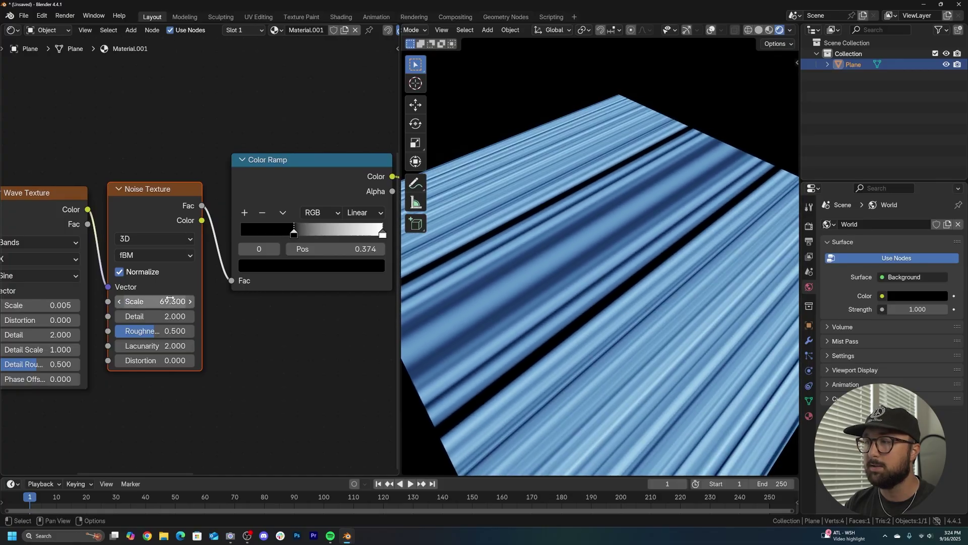
pyautogui.hotkey('ctrl', 'z')
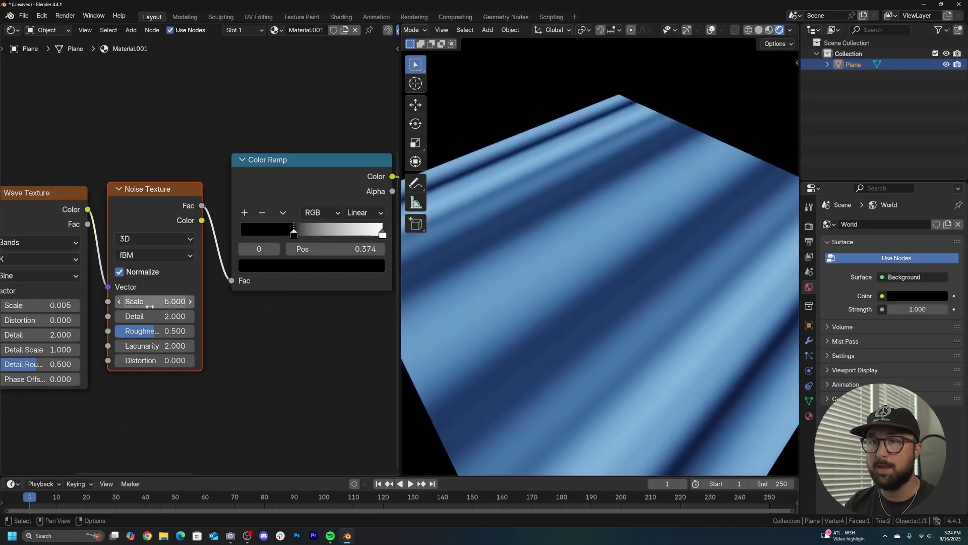
# Set the Wave Texture's distortion to 109.8, detail to 10 and detail scale to 4.1
pyautogui.moveTo(149, 307); pyautogui.dragTo(256, 294, button='middle')
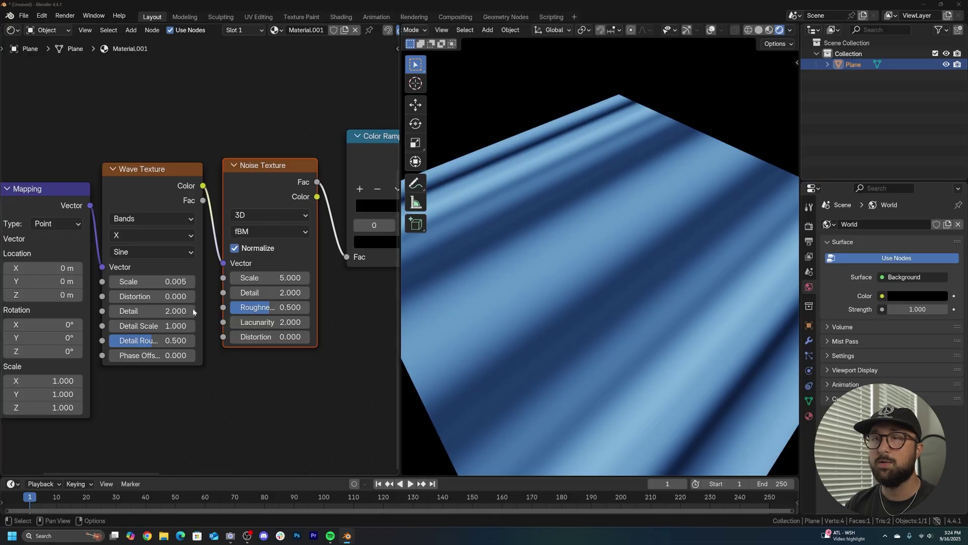
pyautogui.moveTo(187, 297); pyautogui.dragTo(298, 297)
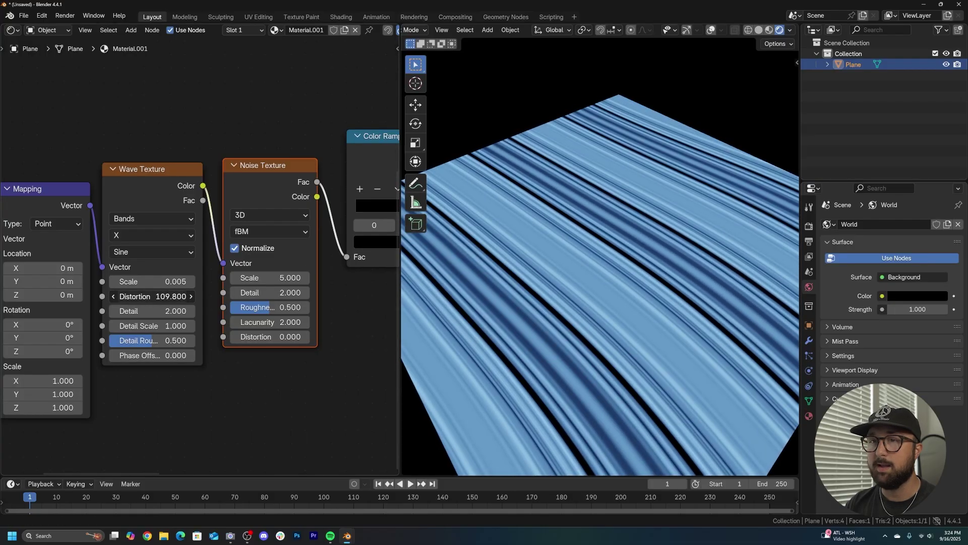
pyautogui.moveTo(152, 325); pyautogui.dragTo(555, 314)
pyautogui.moveTo(555, 314); pyautogui.dragTo(619, 284, button='middle')
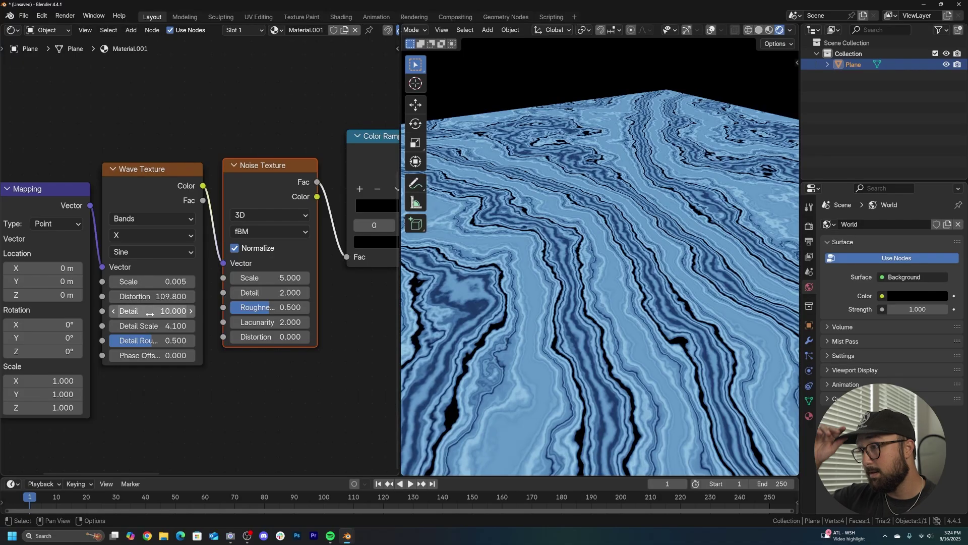
# Set the Wave Texture's wave profile to Saw and its phase offset to 0.1
pyautogui.click(144, 253)
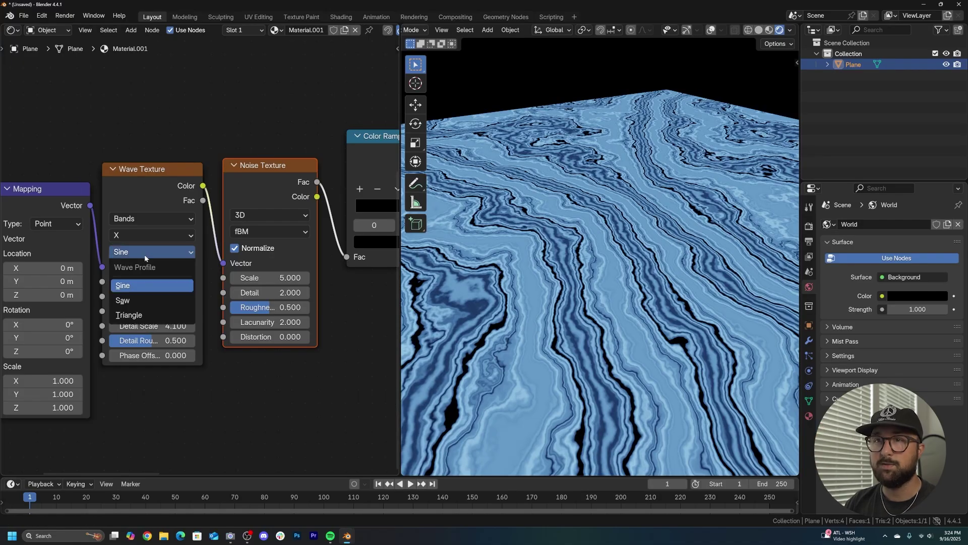
pyautogui.click(136, 301)
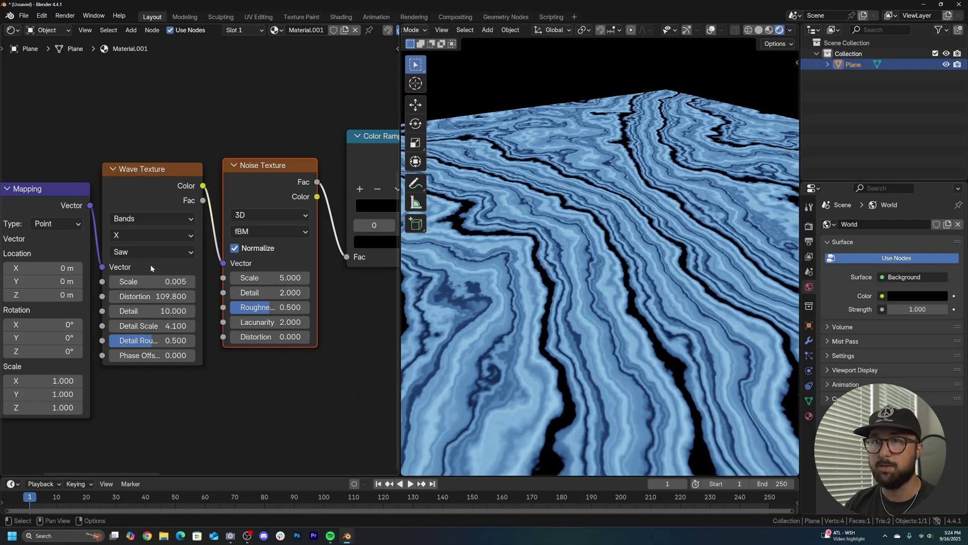
pyautogui.moveTo(151, 355)
pyautogui.mouseDown()
pyautogui.moveTo(182, 355)
pyautogui.moveTo(150, 355)
pyautogui.mouseUp()
pyautogui.moveTo(620, 237); pyautogui.dragTo(600, 279, button='middle')
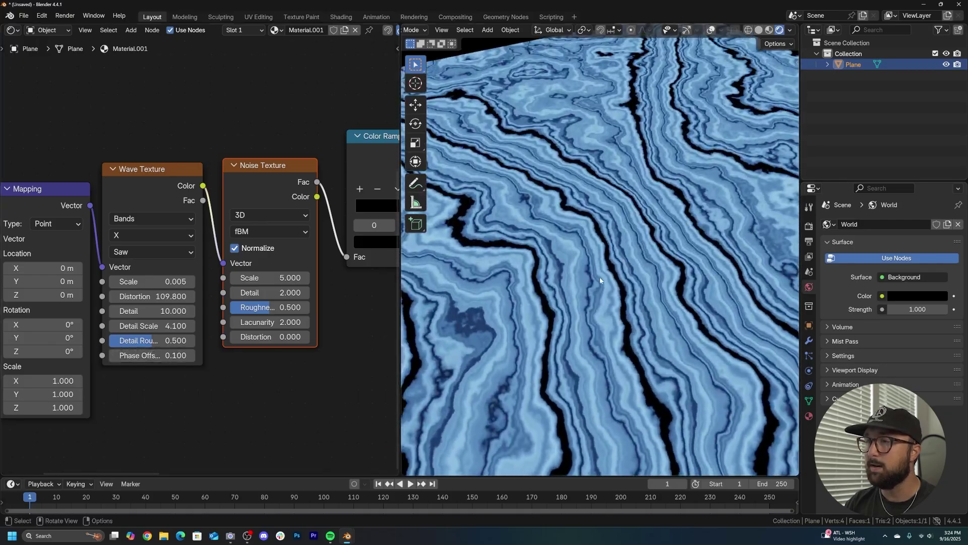
# Try a Noise Texture scale of 145.8, undo it, and set the scale to 13
pyautogui.moveTo(270, 278); pyautogui.dragTo(376, 277)
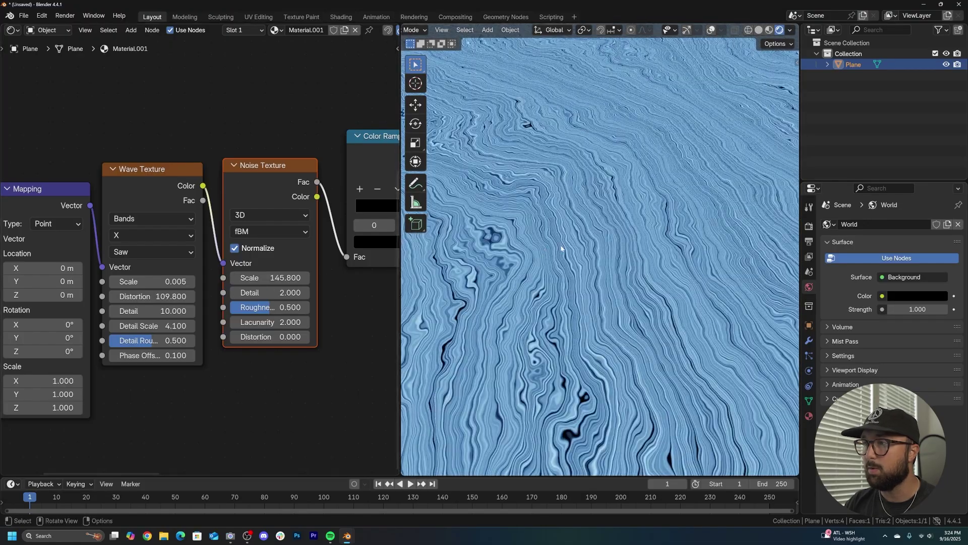
pyautogui.hotkey('ctrl', 'z')
pyautogui.moveTo(270, 278)
pyautogui.mouseDown()
pyautogui.moveTo(309, 277)
pyautogui.moveTo(275, 277)
pyautogui.mouseUp()
pyautogui.scroll(-4, 565, 262)
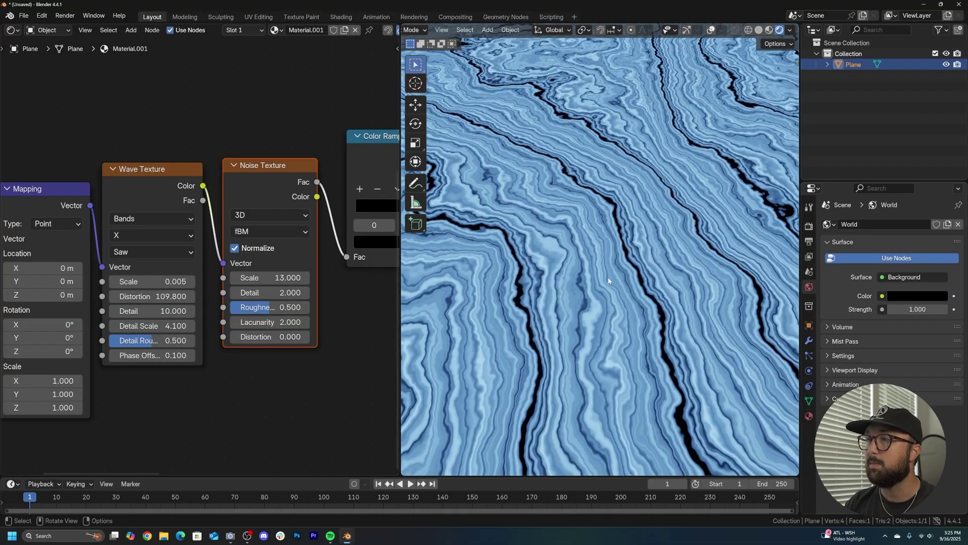
pyautogui.moveTo(575, 282); pyautogui.dragTo(540, 222, button='middle')
pyautogui.scroll(-1, 540, 221)
pyautogui.scroll(-4, 314, 186)
# Reposition the Mix node slightly higher and closer to the black-and-white Color Ramp
pyautogui.moveTo(314, 185); pyautogui.dragTo(143, 257, button='middle')
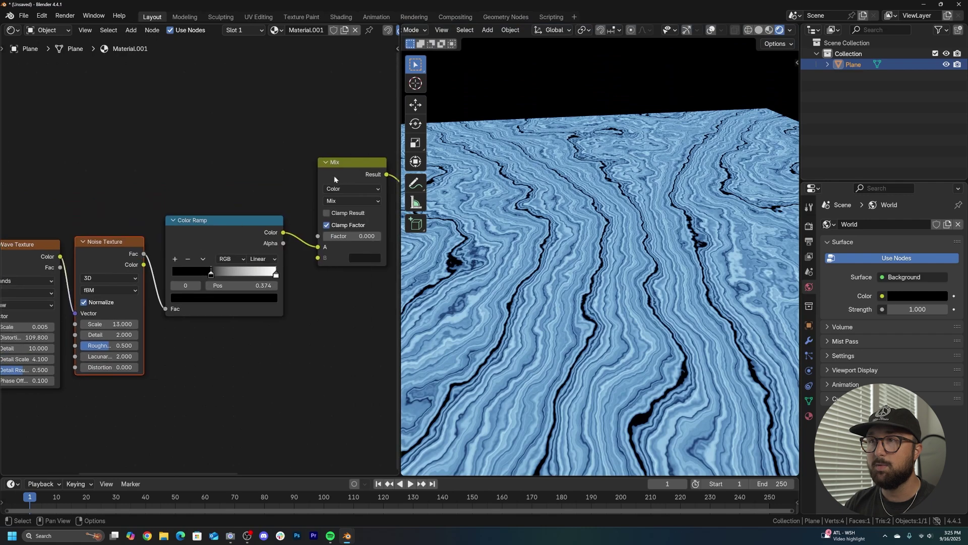
pyautogui.moveTo(334, 177); pyautogui.dragTo(292, 161)
pyautogui.moveTo(323, 166); pyautogui.dragTo(244, 208, button='middle')
pyautogui.moveTo(239, 206); pyautogui.dragTo(268, 208)
pyautogui.click(268, 207)
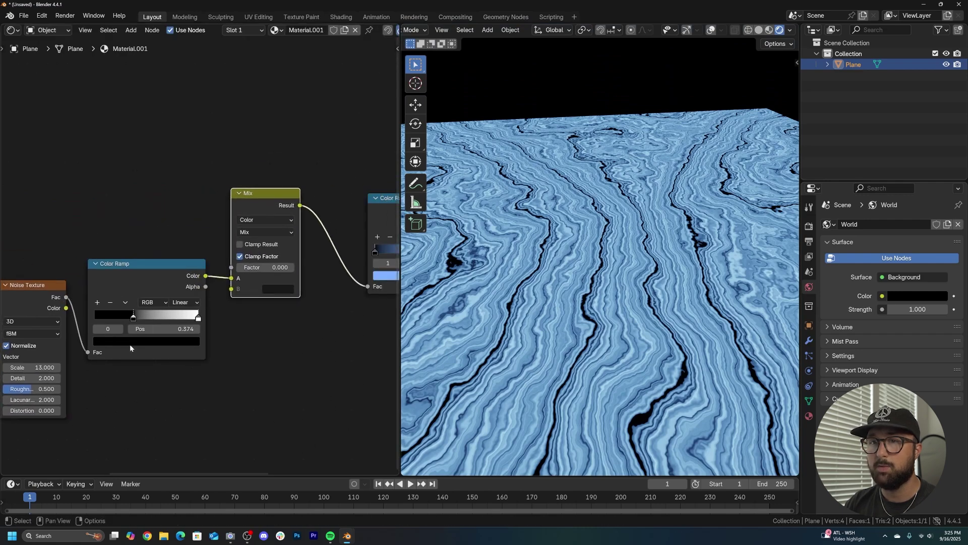
pyautogui.moveTo(89, 353); pyautogui.dragTo(368, 286)
pyautogui.moveTo(380, 261); pyautogui.dragTo(296, 267, button='middle')
pyautogui.moveTo(292, 260); pyautogui.dragTo(349, 259)
pyautogui.hotkey('ctrl', 'z')
pyautogui.hotkey('ctrl', 'z')
pyautogui.hotkey('ctrl', 'z')
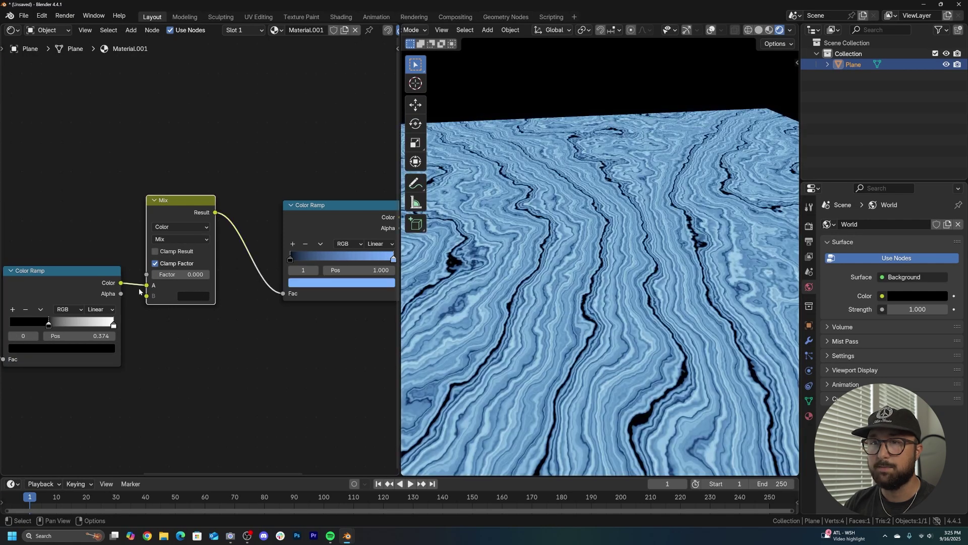
# Move the black stop of the black-and-white Color Ramp to position 0.430
pyautogui.moveTo(52, 339); pyautogui.dragTo(172, 321, button='middle')
pyautogui.moveTo(166, 306); pyautogui.dragTo(189, 306)
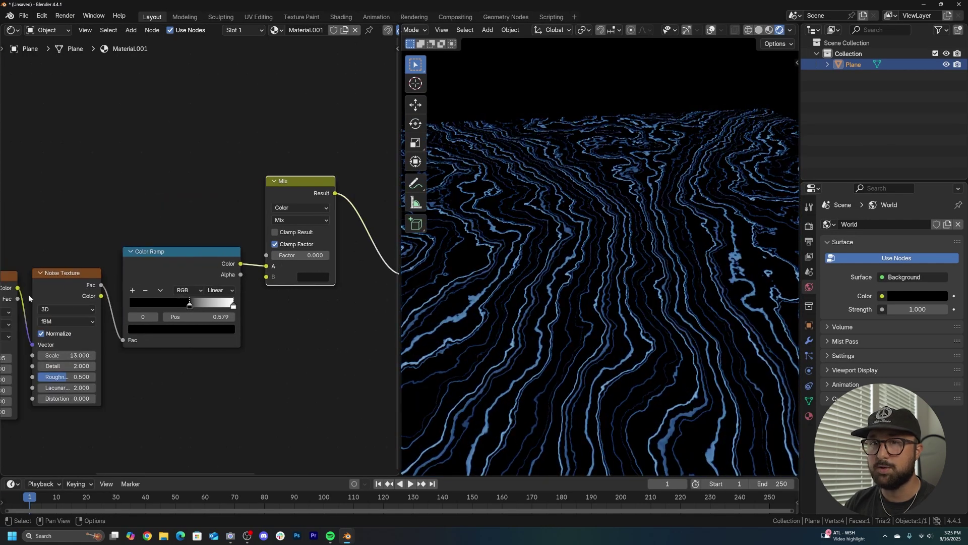
pyautogui.moveTo(40, 315); pyautogui.dragTo(134, 320, button='middle')
pyautogui.moveTo(283, 308)
pyautogui.mouseDown()
pyautogui.moveTo(255, 309)
pyautogui.moveTo(269, 309)
pyautogui.mouseUp()
pyautogui.moveTo(295, 301); pyautogui.dragTo(224, 334, button='middle')
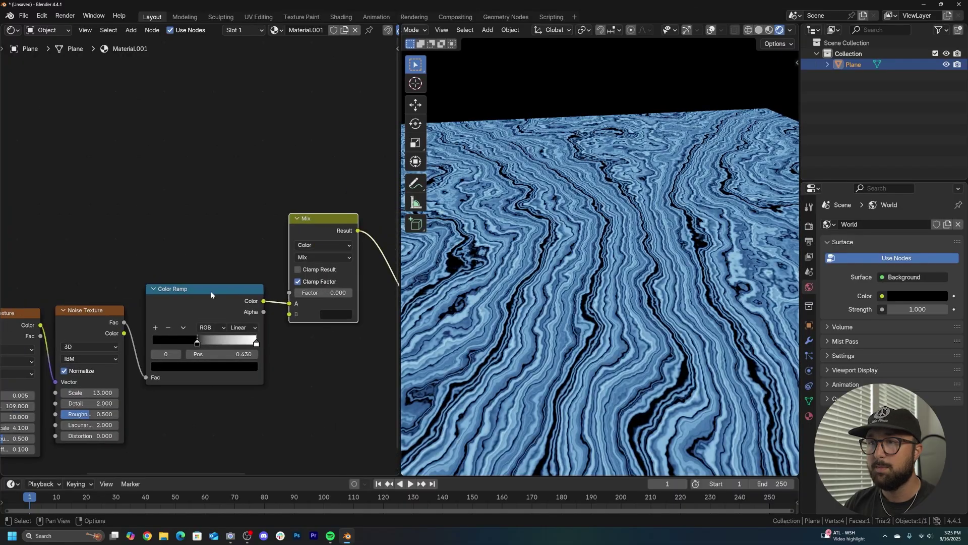
# Move the black-and-white Color Ramp down and place a duplicate of it above
pyautogui.moveTo(211, 292); pyautogui.dragTo(210, 354)
pyautogui.hotkey('shift', 'd')
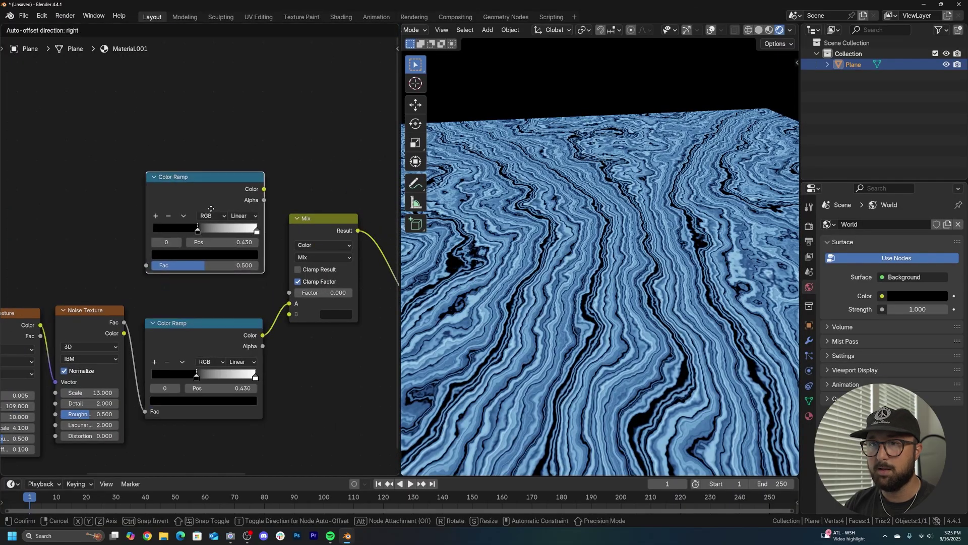
pyautogui.click(212, 205)
# Preview the Wave Texture and Noise Texture outputs on the plane, and return to the full material preview
pyautogui.moveTo(101, 296); pyautogui.dragTo(232, 274, button='middle')
pyautogui.moveTo(141, 302)
pyautogui.mouseDown()
pyautogui.moveTo(139, 245)
pyautogui.moveTo(140, 292)
pyautogui.mouseUp()
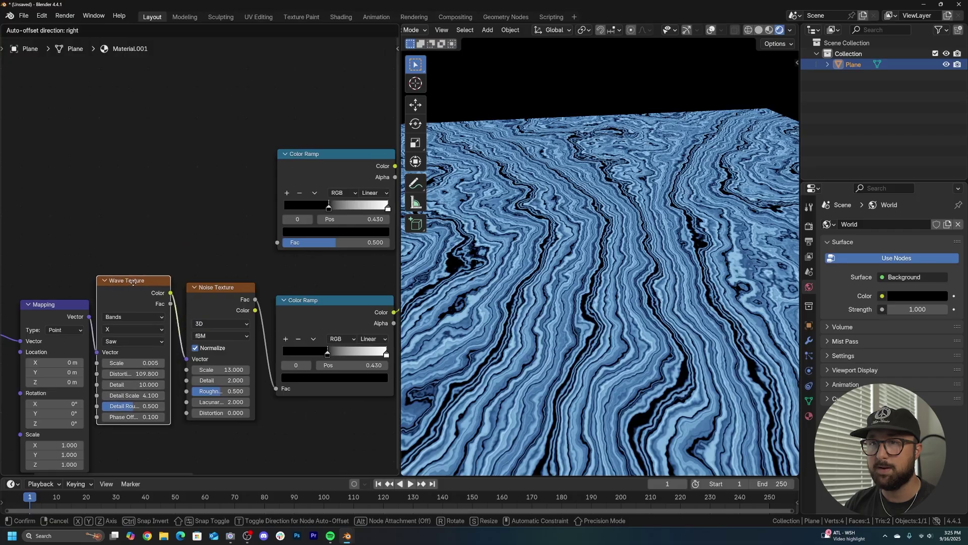
pyautogui.keyDown('ctrl'); pyautogui.keyDown('shift'); pyautogui.click(132, 284); pyautogui.keyUp('shift'); pyautogui.keyUp('ctrl')
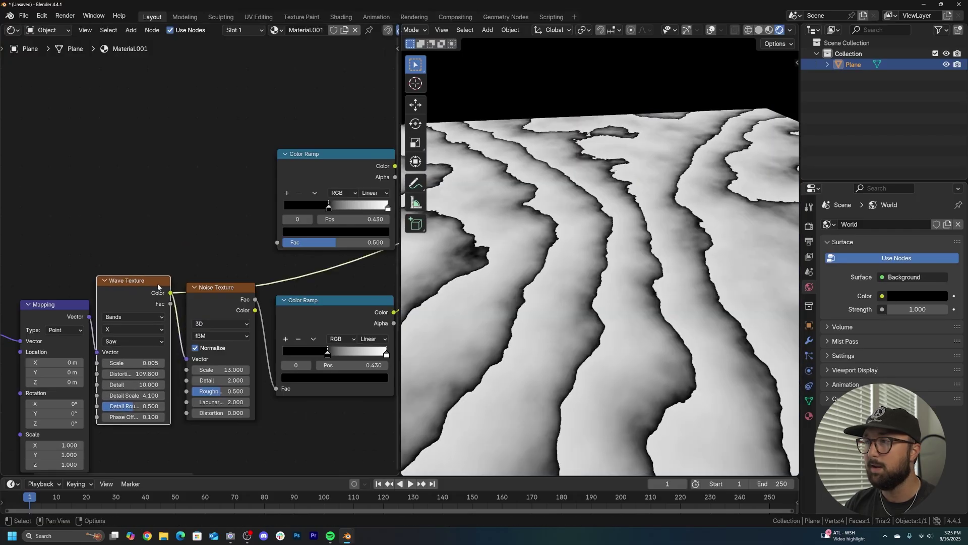
pyautogui.scroll(3, 613, 292)
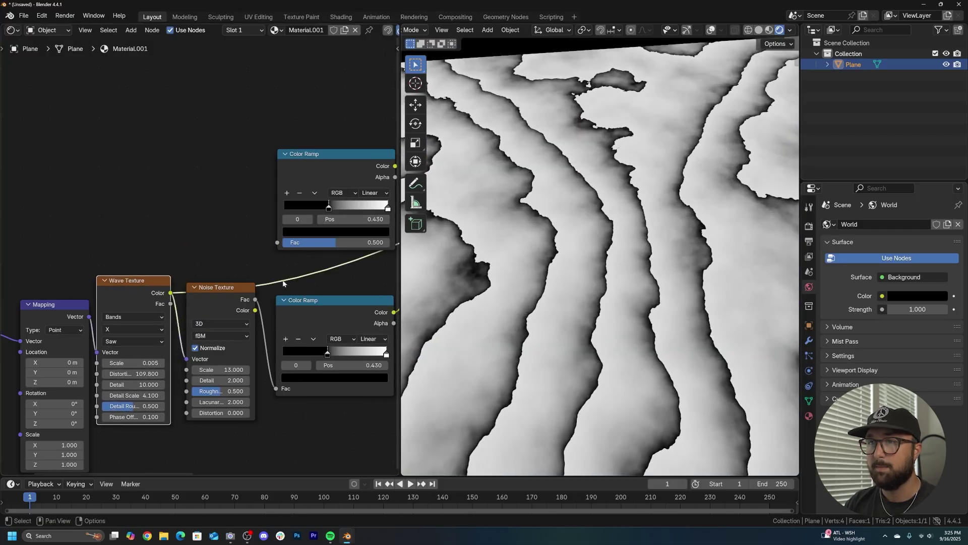
pyautogui.keyDown('ctrl'); pyautogui.keyDown('shift'); pyautogui.click(219, 292); pyautogui.keyUp('shift'); pyautogui.keyUp('ctrl')
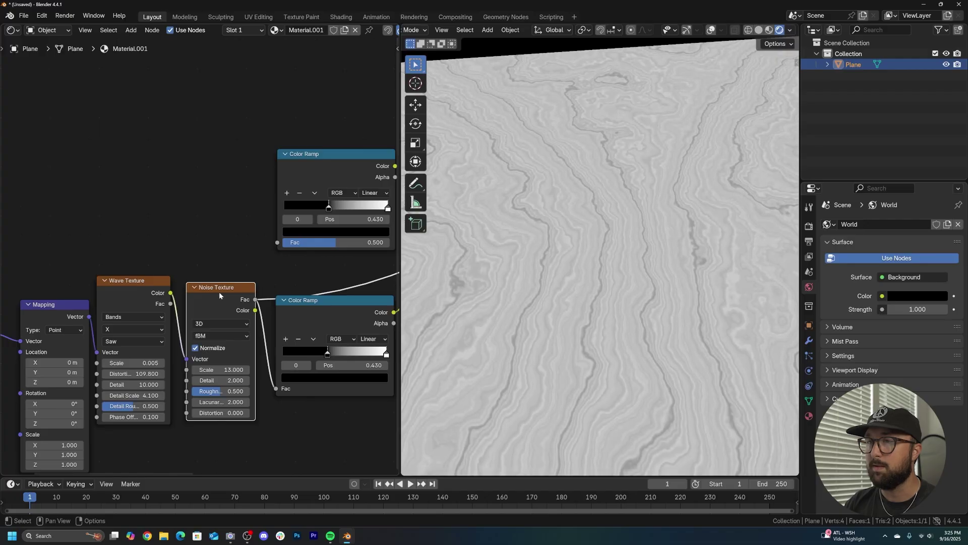
pyautogui.moveTo(325, 297); pyautogui.dragTo(186, 300, button='middle')
pyautogui.scroll(-5, 281, 294)
pyautogui.moveTo(388, 265)
pyautogui.mouseDown(button='middle')
pyautogui.moveTo(230, 281)
pyautogui.moveTo(287, 254)
pyautogui.moveTo(373, 257)
pyautogui.mouseUp(button='middle')
pyautogui.keyDown('ctrl'); pyautogui.keyDown('shift'); pyautogui.click(309, 173); pyautogui.keyUp('shift'); pyautogui.keyUp('ctrl')
pyautogui.scroll(3, 130, 331)
pyautogui.moveTo(96, 323); pyautogui.dragTo(223, 312, button='middle')
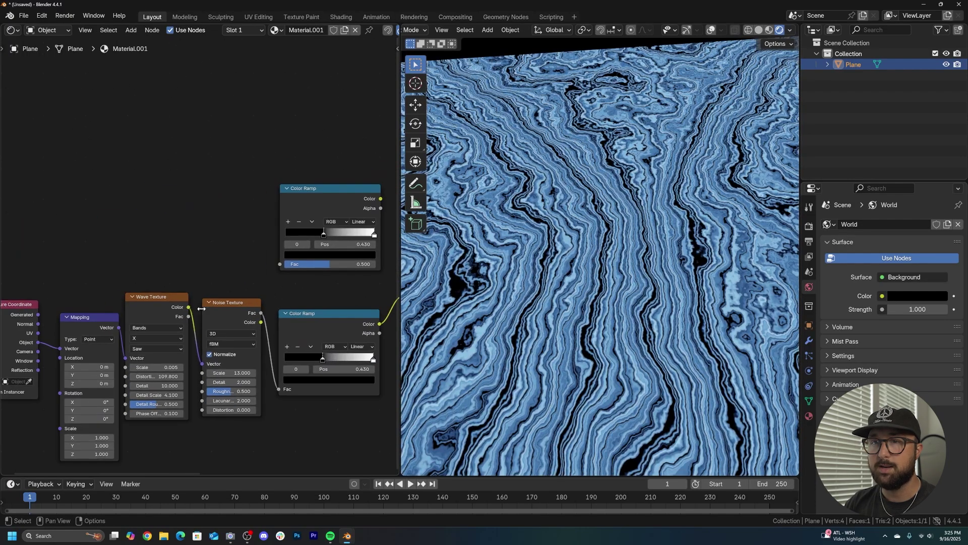
# Connect the Wave Texture's Color to the duplicated Color Ramp's Fac, and that ramp's Color to the Mix node's Factor
pyautogui.moveTo(136, 297)
pyautogui.mouseDown()
pyautogui.moveTo(160, 297)
pyautogui.moveTo(143, 304)
pyautogui.mouseUp()
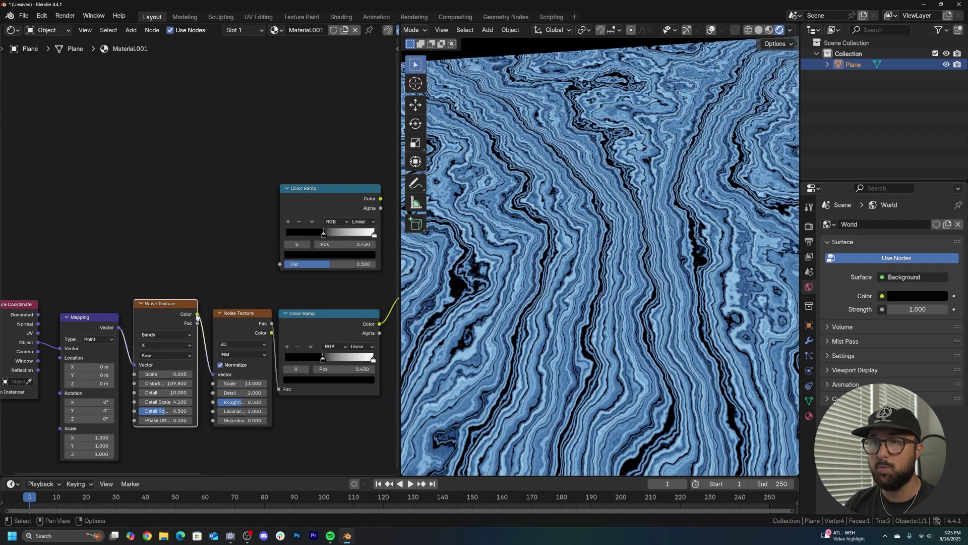
pyautogui.moveTo(286, 267); pyautogui.dragTo(281, 266)
pyautogui.keyDown('ctrl'); pyautogui.hscroll(5, 267, 202); pyautogui.keyUp('ctrl')
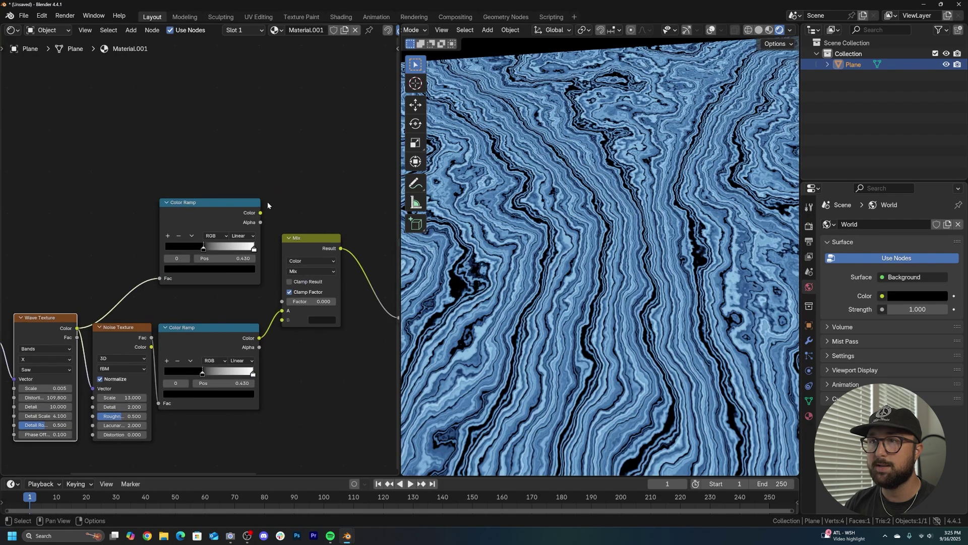
pyautogui.moveTo(283, 307); pyautogui.dragTo(283, 303)
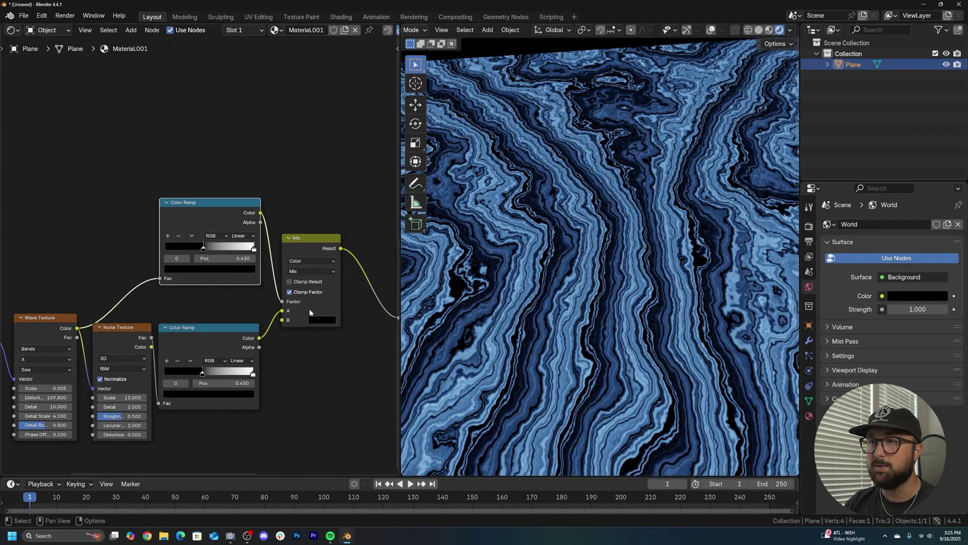
# On the Color Ramp feeding the Mix factor, move the black stop to 0 and try the white stop at 0.547 and lower
pyautogui.moveTo(204, 249); pyautogui.dragTo(166, 249)
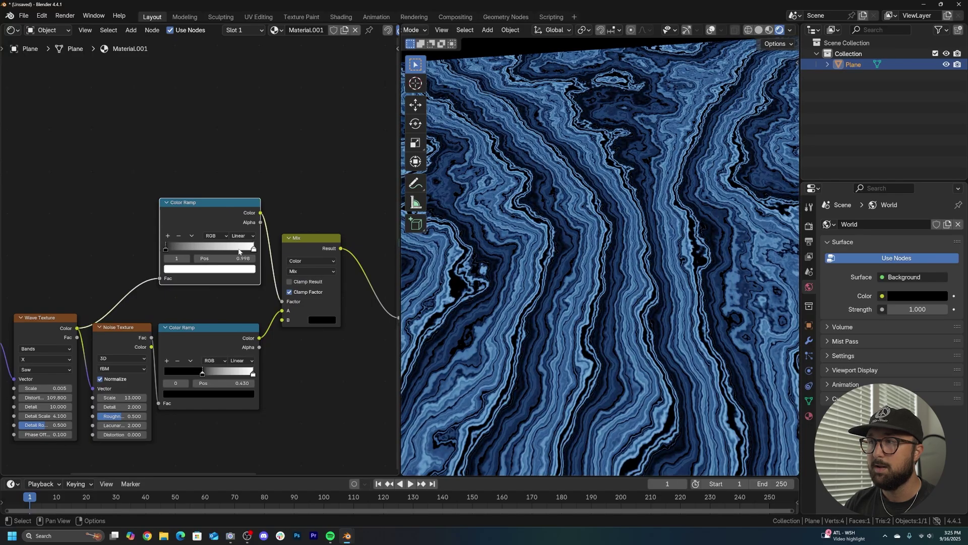
pyautogui.moveTo(240, 251); pyautogui.dragTo(214, 248)
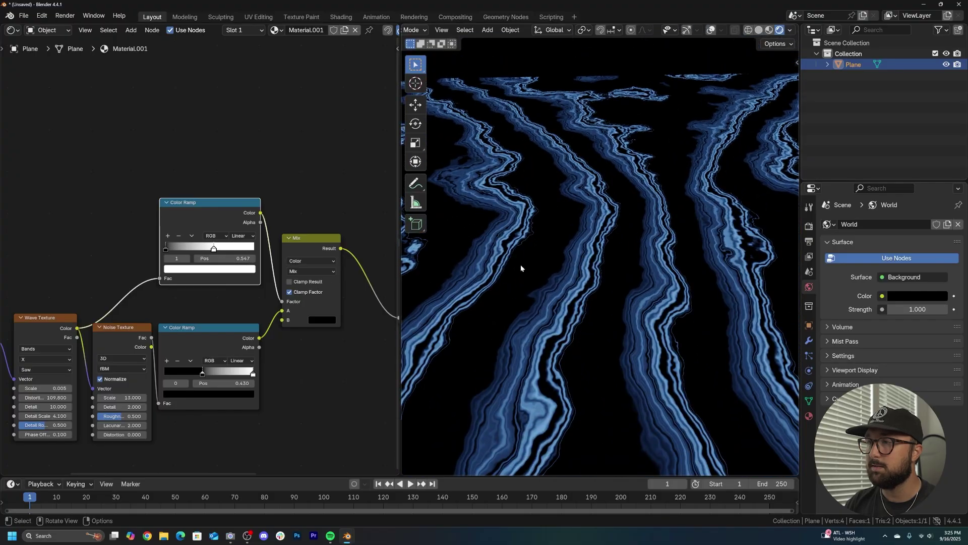
pyautogui.moveTo(191, 252); pyautogui.dragTo(147, 251)
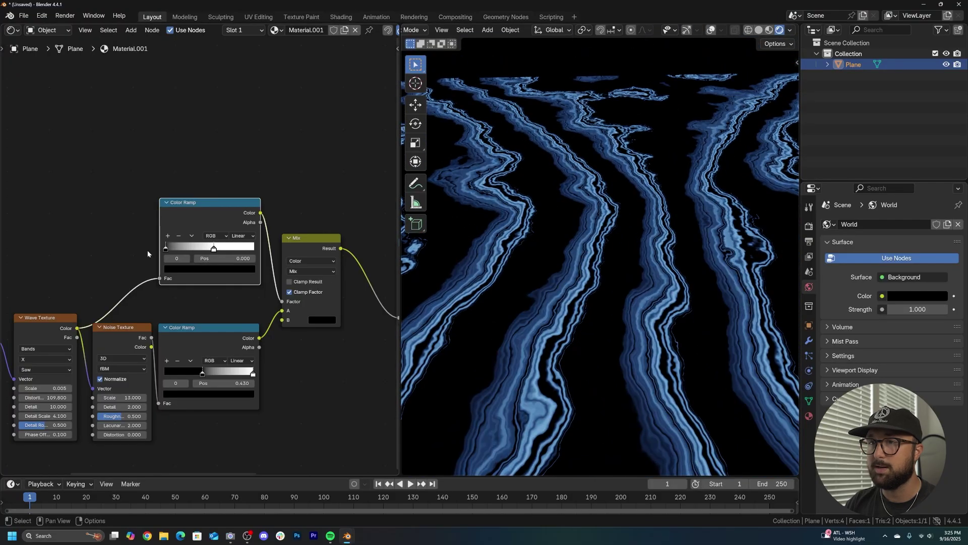
pyautogui.moveTo(213, 249); pyautogui.dragTo(232, 258)
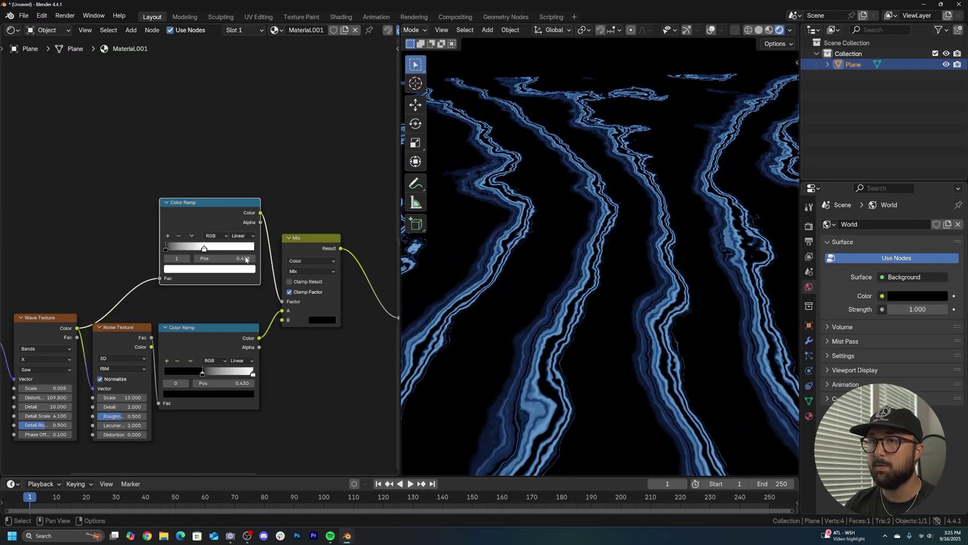
# Try the black stop of the Mix factor's Color Ramp at 0.245 and the white stop at 0.462, and shift the stops further
pyautogui.scroll(2, 232, 257)
pyautogui.moveTo(155, 245); pyautogui.dragTo(185, 250)
pyautogui.scroll(5, 194, 253)
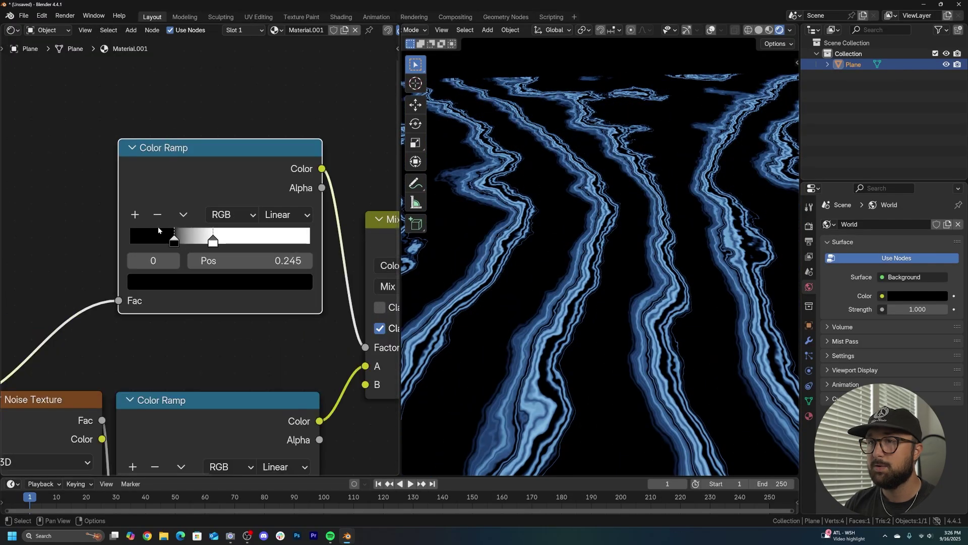
pyautogui.moveTo(159, 226); pyautogui.dragTo(223, 274, button='middle')
pyautogui.scroll(-1, 285, 289)
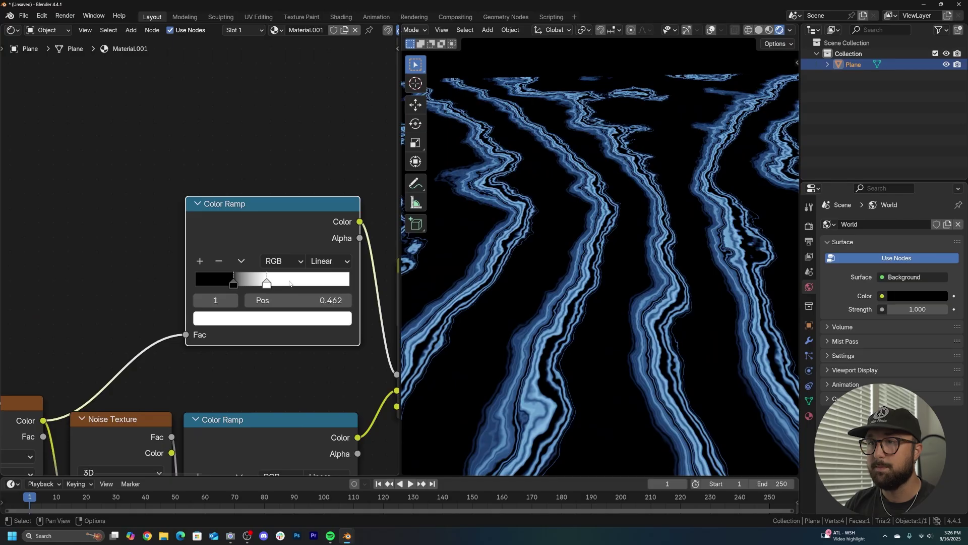
pyautogui.moveTo(290, 284); pyautogui.dragTo(259, 287)
# Add a third stop to the Mix factor's Color Ramp, make it white, and place the two white stops at 0 and 1
pyautogui.click(200, 263)
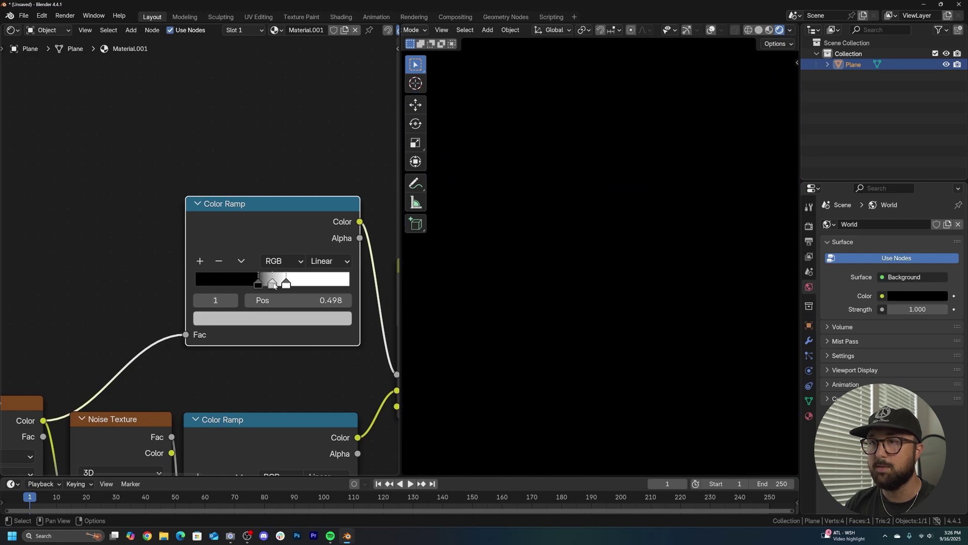
pyautogui.click(262, 318)
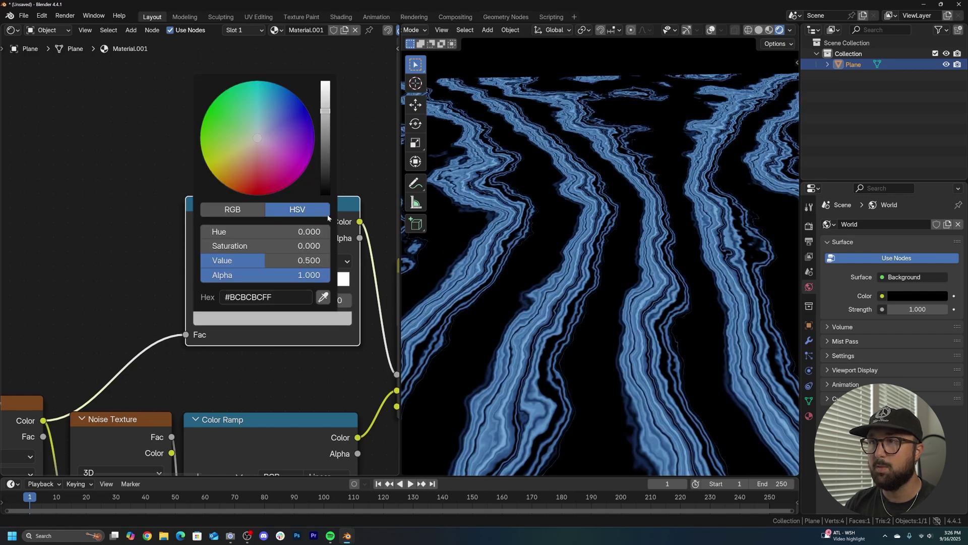
pyautogui.moveTo(330, 130); pyautogui.dragTo(326, 81)
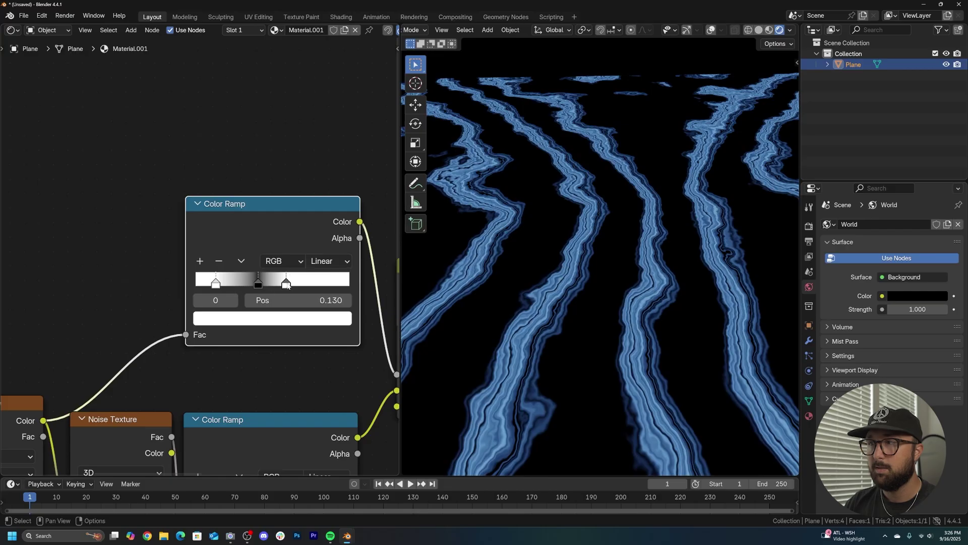
pyautogui.moveTo(287, 286); pyautogui.dragTo(352, 285)
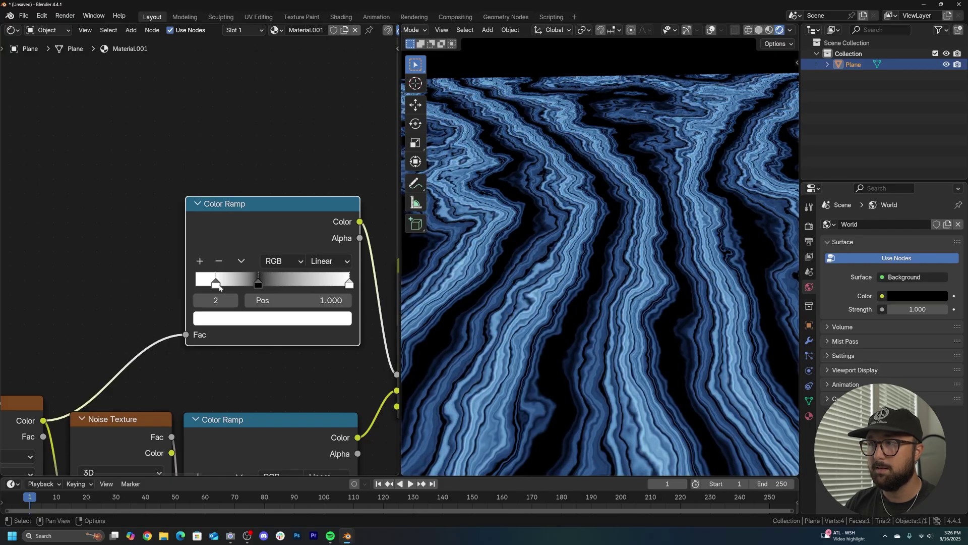
pyautogui.moveTo(219, 287); pyautogui.dragTo(198, 286)
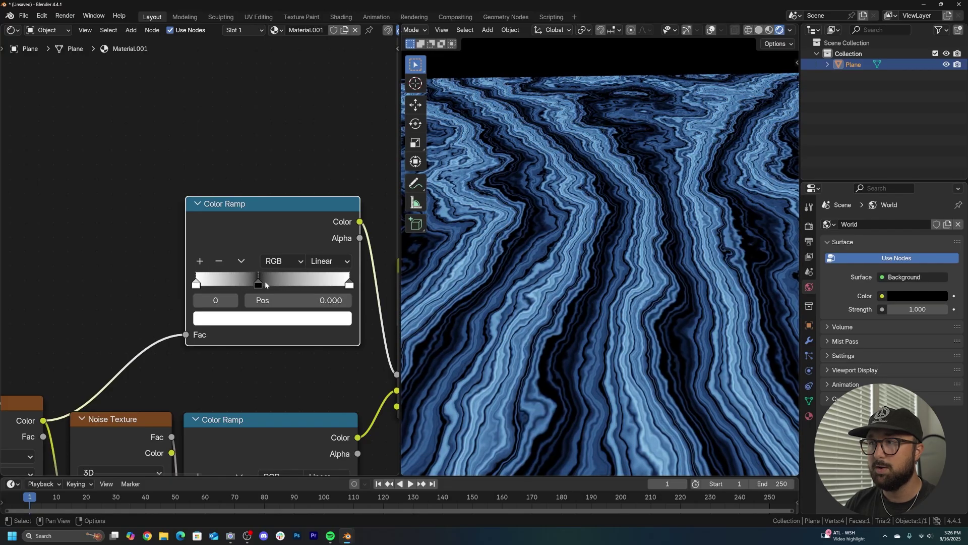
# Move the ramp's black middle stop to 0.536 and bring the white outer stops inward, the last one to 0.849
pyautogui.moveTo(264, 285); pyautogui.dragTo(290, 286)
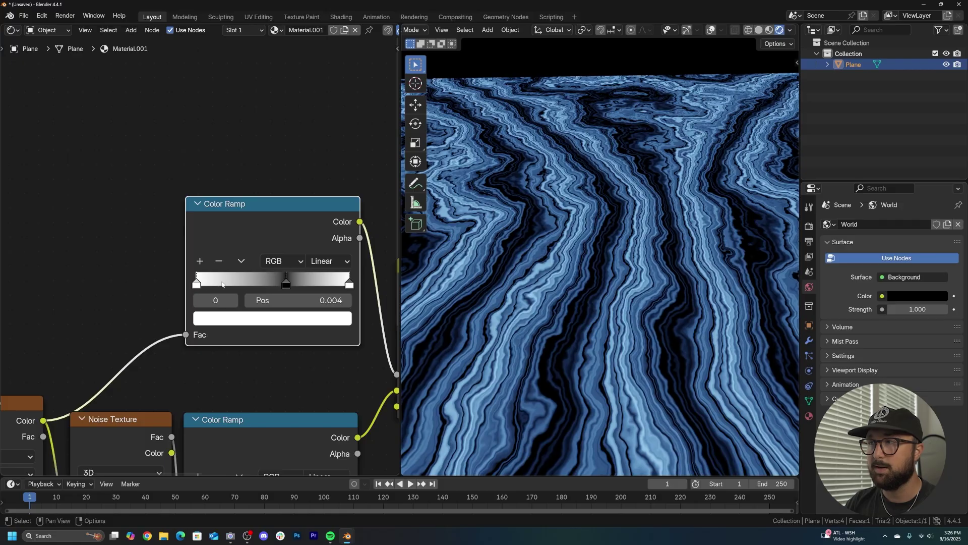
pyautogui.moveTo(222, 284); pyautogui.dragTo(259, 284)
pyautogui.moveTo(338, 285); pyautogui.dragTo(315, 287)
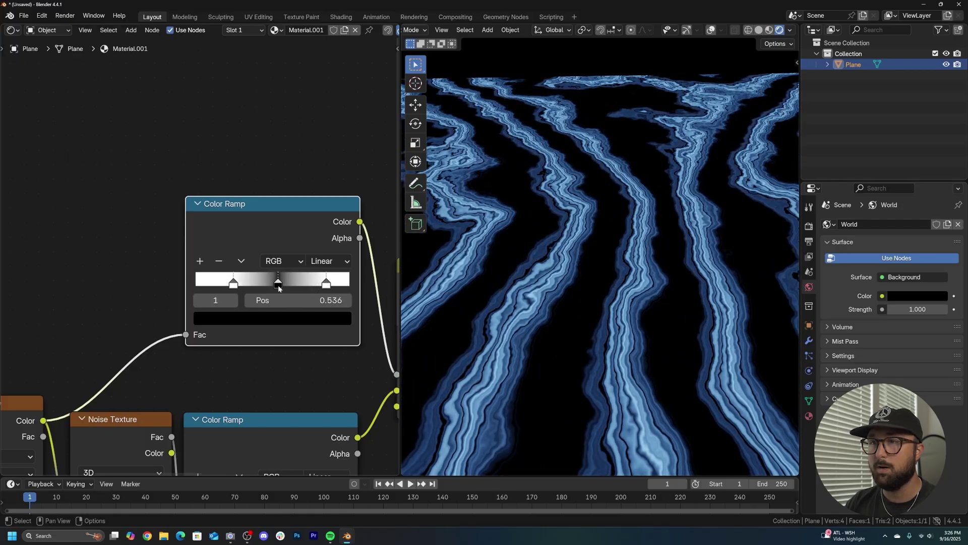
# Change the ramp's middle stop to white and its last stop to black
pyautogui.click(279, 320)
pyautogui.moveTo(325, 111); pyautogui.dragTo(384, 95)
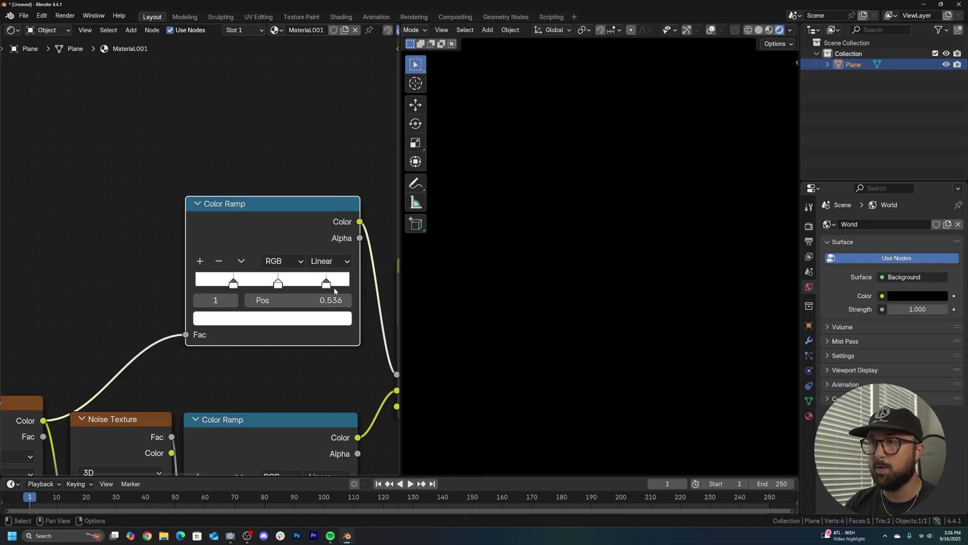
pyautogui.click(327, 320)
pyautogui.moveTo(327, 135); pyautogui.dragTo(331, 204)
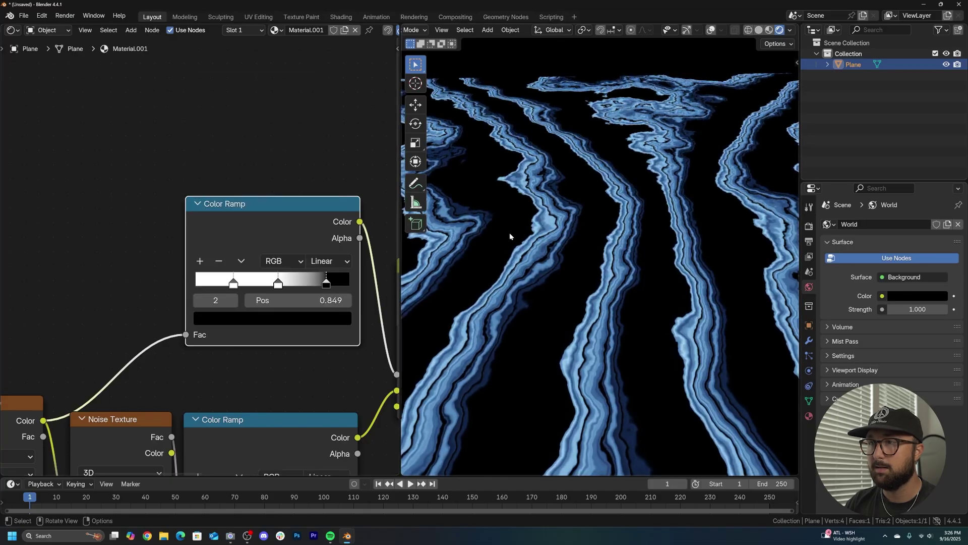
# Change the ramp's first stop to black and spread both black outer stops to the ends of the ramp
pyautogui.click(233, 284)
pyautogui.click(266, 318)
pyautogui.moveTo(325, 151); pyautogui.dragTo(453, 228)
pyautogui.moveTo(232, 281); pyautogui.dragTo(196, 278)
pyautogui.moveTo(328, 282); pyautogui.dragTo(357, 282)
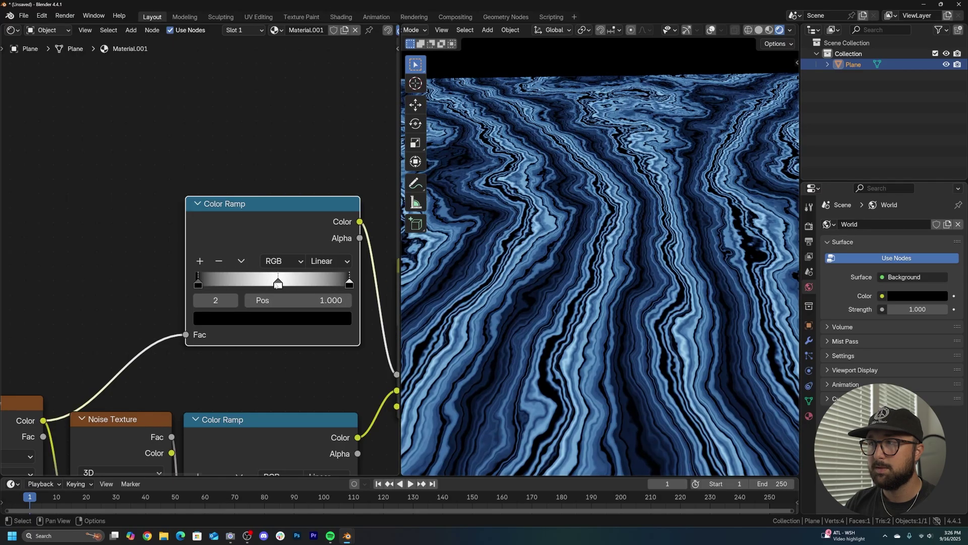
# Try shifting the ramp's first and middle stops, and undo the recent stop edits back to white outer stops around black
pyautogui.moveTo(278, 283); pyautogui.dragTo(289, 284)
pyautogui.moveTo(212, 283); pyautogui.dragTo(299, 286)
pyautogui.hotkey('ctrl', 'z')
pyautogui.hotkey('ctrl', 'z')
pyautogui.hotkey('ctrl', 'z')
pyautogui.hotkey('ctrl', 'z')
pyautogui.hotkey('ctrl', 'z')
pyautogui.hotkey('ctrl', 'z')
pyautogui.hotkey('ctrl', 'z')
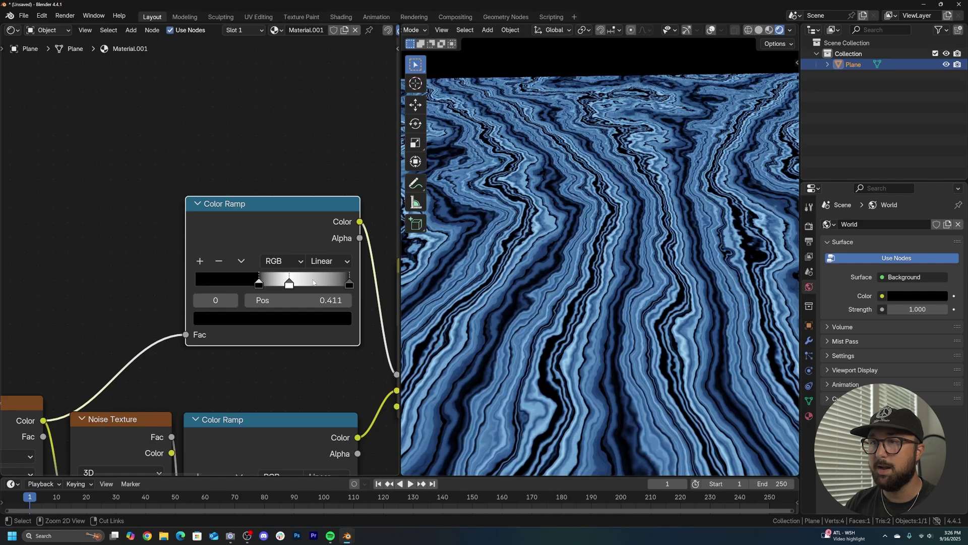
pyautogui.hotkey('ctrl', 'z')
pyautogui.hotkey('ctrl', 'z')
pyautogui.hotkey('ctrl', 'z')
pyautogui.hotkey('ctrl', 'z')
pyautogui.hotkey('ctrl', 'z')
pyautogui.hotkey('ctrl', 'z')
pyautogui.hotkey('ctrl', 'z')
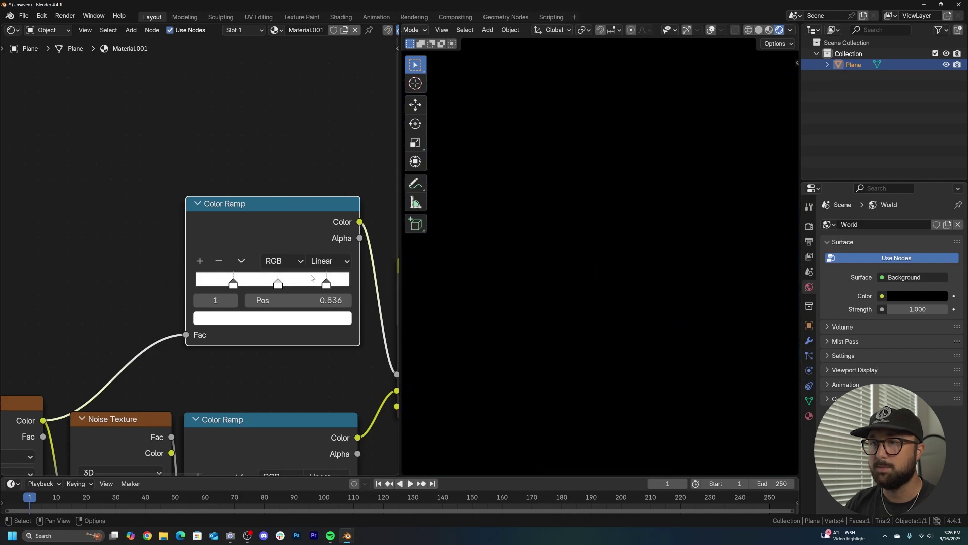
# Reposition the ramp's white outer stops, the first at 0.304 and the last at 0.821
pyautogui.moveTo(287, 284); pyautogui.dragTo(339, 289)
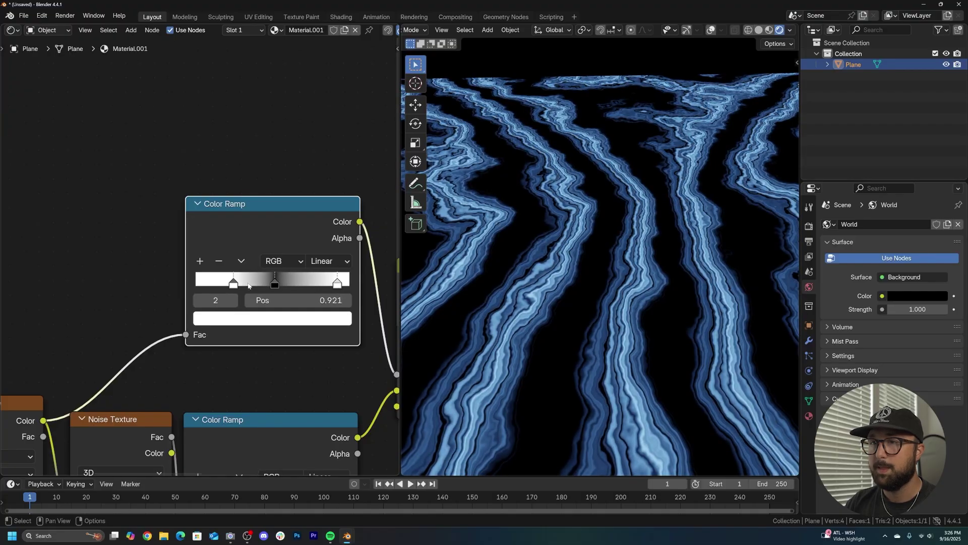
pyautogui.moveTo(248, 286); pyautogui.dragTo(241, 286)
pyautogui.moveTo(529, 282); pyautogui.dragTo(567, 265, button='middle')
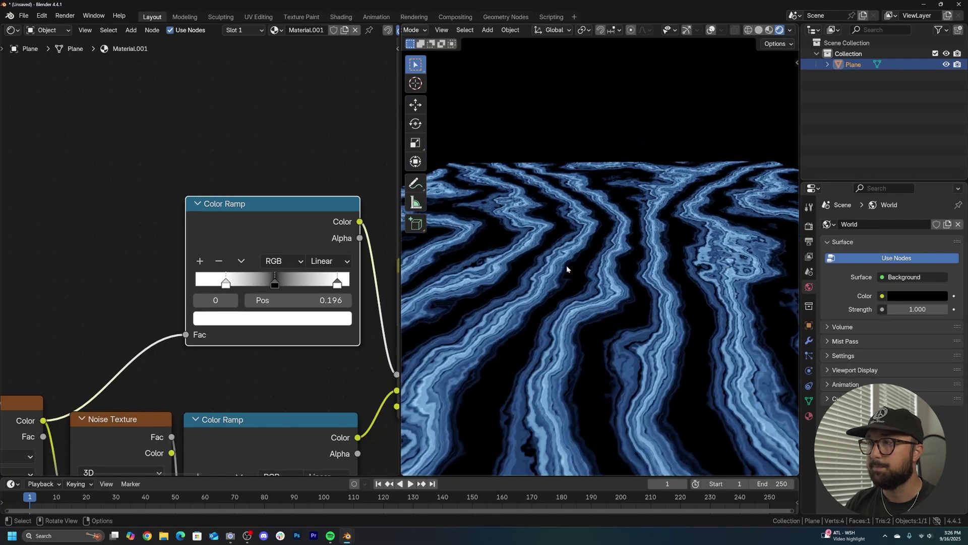
pyautogui.moveTo(337, 284); pyautogui.dragTo(306, 284)
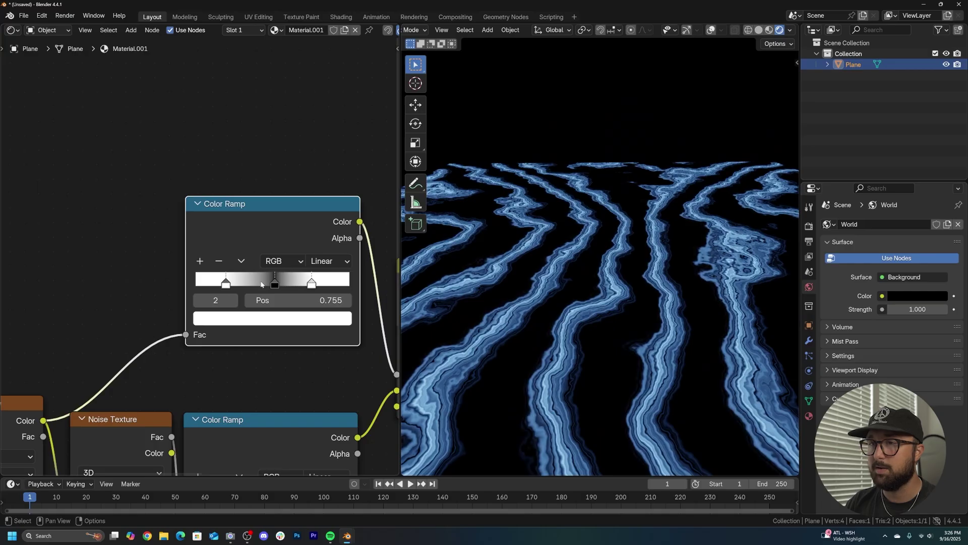
pyautogui.moveTo(226, 284); pyautogui.dragTo(243, 285)
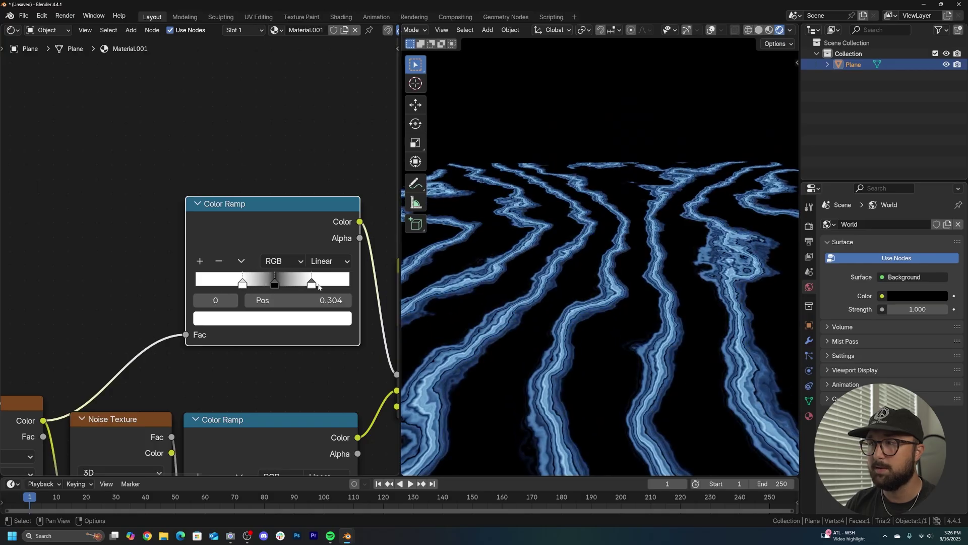
pyautogui.moveTo(313, 286); pyautogui.dragTo(324, 285)
# Set the Wave Texture's Distortion to 112.710 and its Detail Scale to 6.000
pyautogui.moveTo(326, 290); pyautogui.dragTo(356, 245, button='middle')
pyautogui.moveTo(600, 292)
pyautogui.mouseDown(button='middle')
pyautogui.moveTo(614, 334)
pyautogui.moveTo(589, 283)
pyautogui.mouseUp(button='middle')
pyautogui.scroll(2, 619, 249)
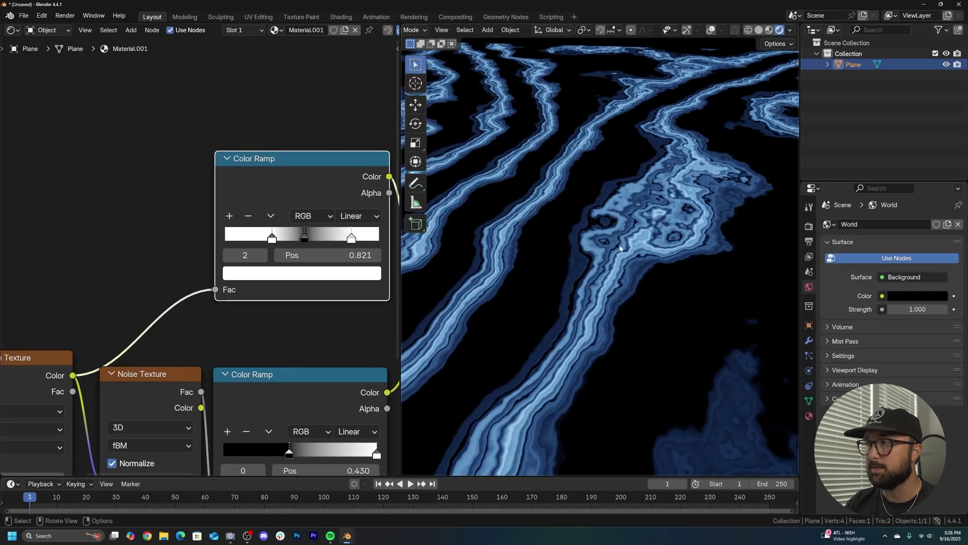
pyautogui.moveTo(620, 248); pyautogui.dragTo(612, 280, button='middle')
pyautogui.moveTo(104, 418); pyautogui.dragTo(346, 242, button='middle')
pyautogui.scroll(2, 269, 333)
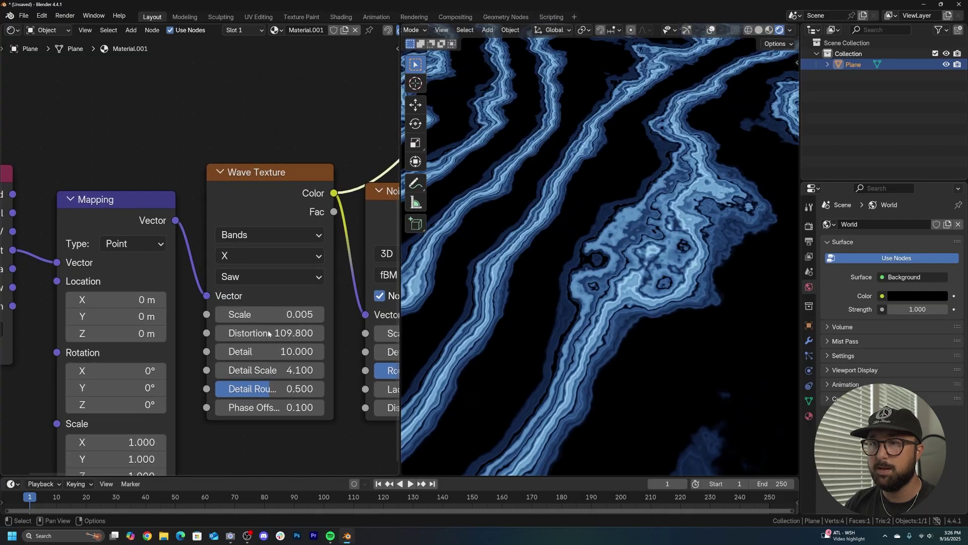
pyautogui.moveTo(265, 334)
pyautogui.mouseDown()
pyautogui.moveTo(303, 334)
pyautogui.moveTo(278, 334)
pyautogui.mouseUp()
pyautogui.moveTo(277, 372); pyautogui.dragTo(303, 372)
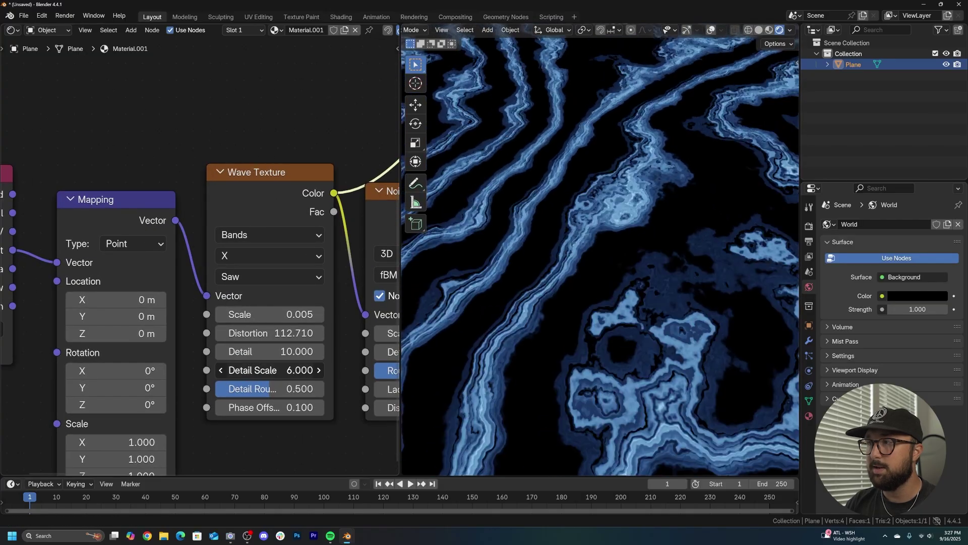
# Remove the mask ramp's first white stop, shift its black stop toward the start and move the white stop to 0.491
pyautogui.moveTo(547, 304)
pyautogui.mouseDown(button='middle')
pyautogui.moveTo(538, 331)
pyautogui.moveTo(530, 309)
pyautogui.mouseUp(button='middle')
pyautogui.moveTo(345, 245); pyautogui.dragTo(16, 404, button='middle')
pyautogui.click(213, 169)
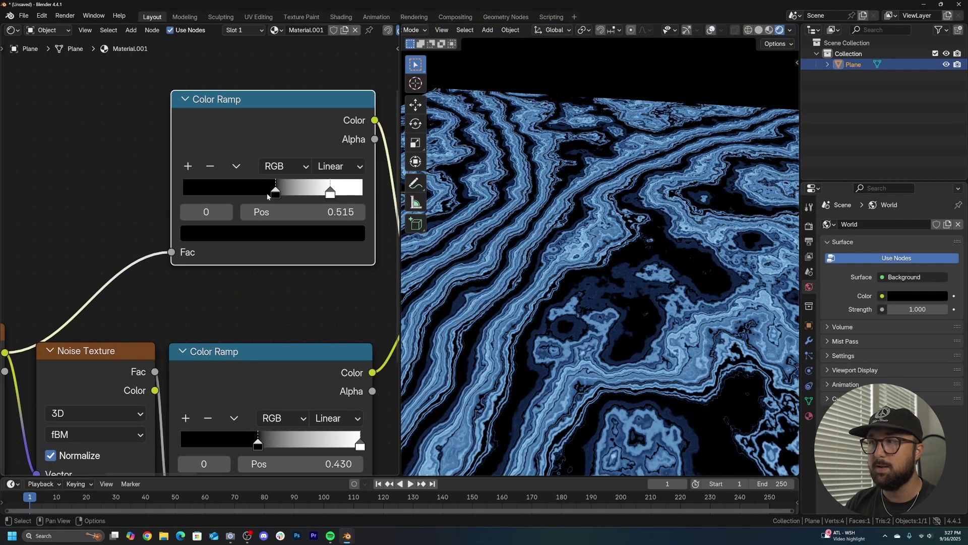
pyautogui.moveTo(272, 199)
pyautogui.mouseDown()
pyautogui.moveTo(244, 199)
pyautogui.moveTo(259, 200)
pyautogui.mouseUp()
pyautogui.moveTo(316, 194); pyautogui.dragTo(257, 196)
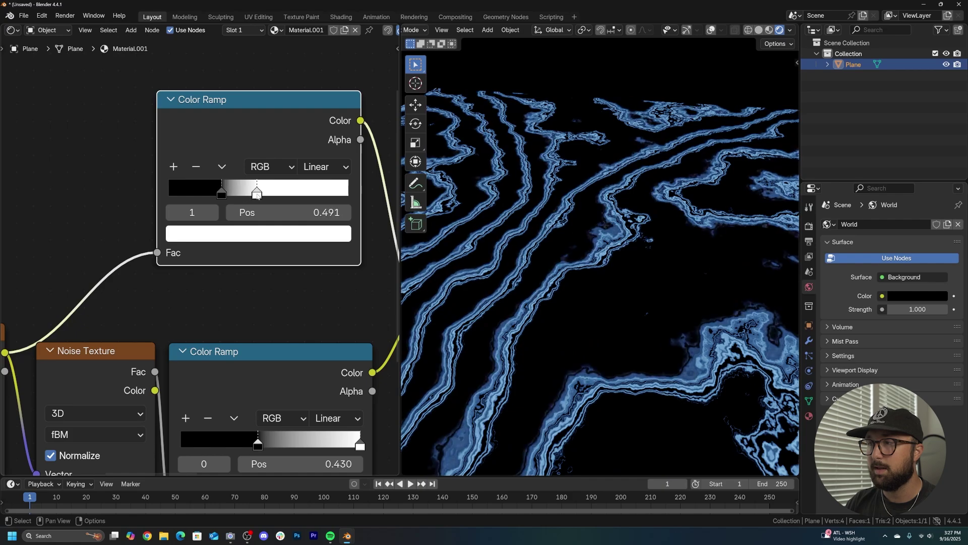
# Try other values for the Wave Texture's Detail and Scale and the Noise Texture's Scale and Distortion
pyautogui.scroll(1, 497, 277)
pyautogui.keyDown('shift'); pyautogui.moveTo(497, 277); pyautogui.dragTo(580, 225, button='middle'); pyautogui.keyUp('shift')
pyautogui.scroll(2, 582, 268)
pyautogui.moveTo(582, 272)
pyautogui.mouseDown(button='middle')
pyautogui.moveTo(583, 244)
pyautogui.moveTo(580, 275)
pyautogui.moveTo(587, 267)
pyautogui.mouseUp(button='middle')
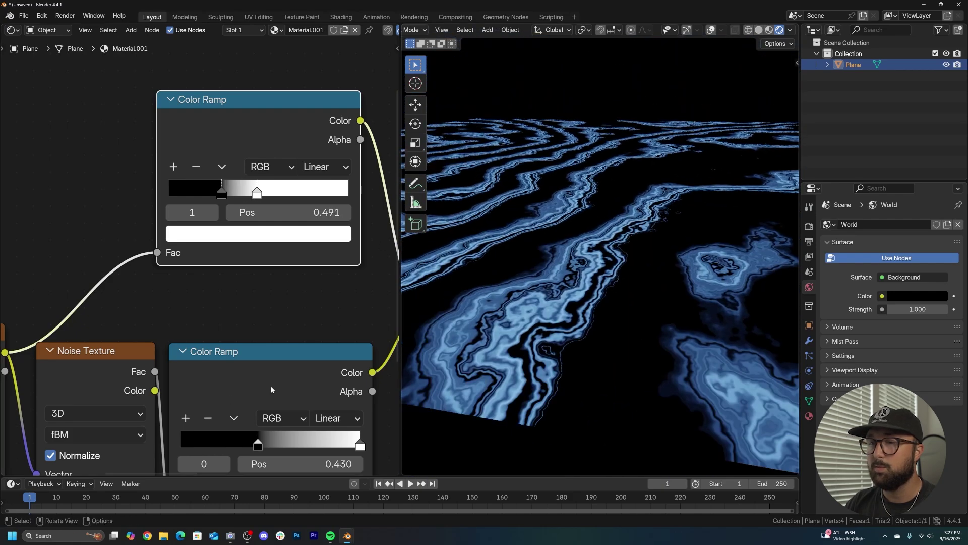
pyautogui.moveTo(76, 453); pyautogui.dragTo(295, 240, button='middle')
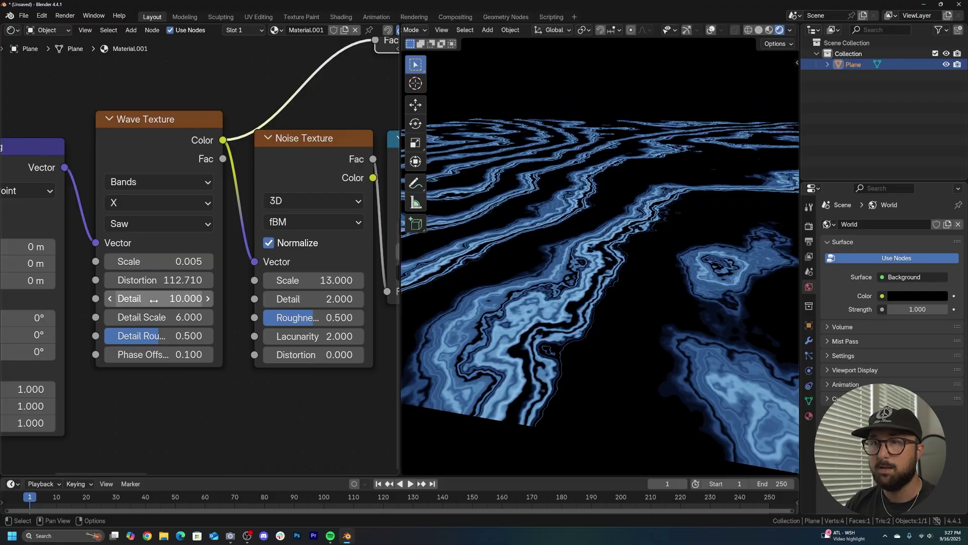
pyautogui.moveTo(157, 298); pyautogui.dragTo(151, 299)
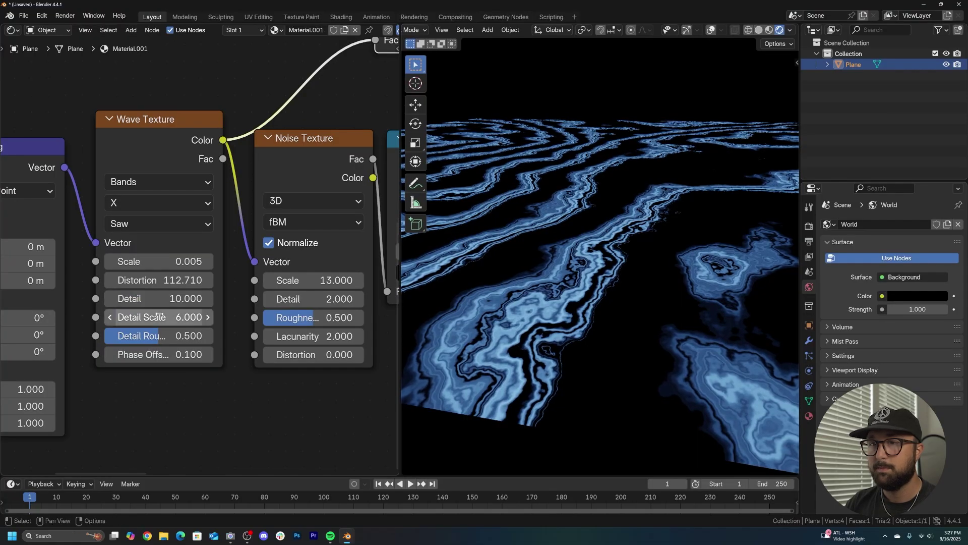
pyautogui.moveTo(323, 280); pyautogui.dragTo(337, 281)
pyautogui.hotkey('ctrl', 'z')
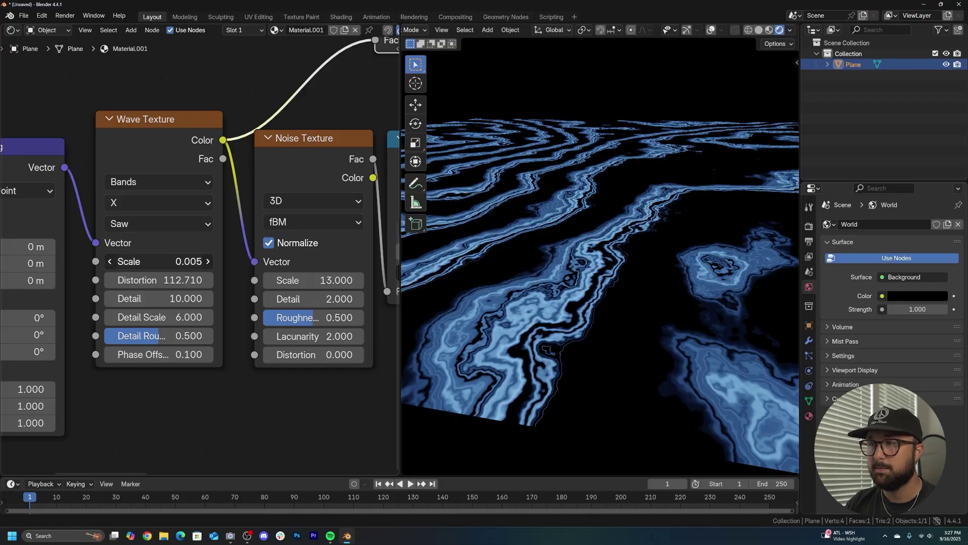
pyautogui.moveTo(176, 261); pyautogui.dragTo(197, 261)
pyautogui.press('Escape')
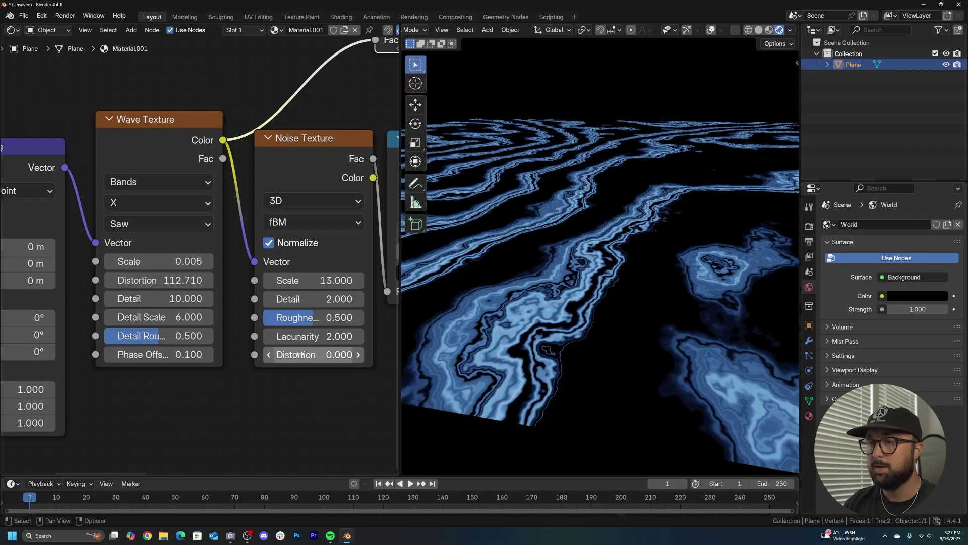
pyautogui.moveTo(297, 354); pyautogui.dragTo(353, 355)
pyautogui.press('Escape')
# Set the Wave Texture's Phase Offset to 0.500
pyautogui.moveTo(580, 212); pyautogui.dragTo(595, 266, button='middle')
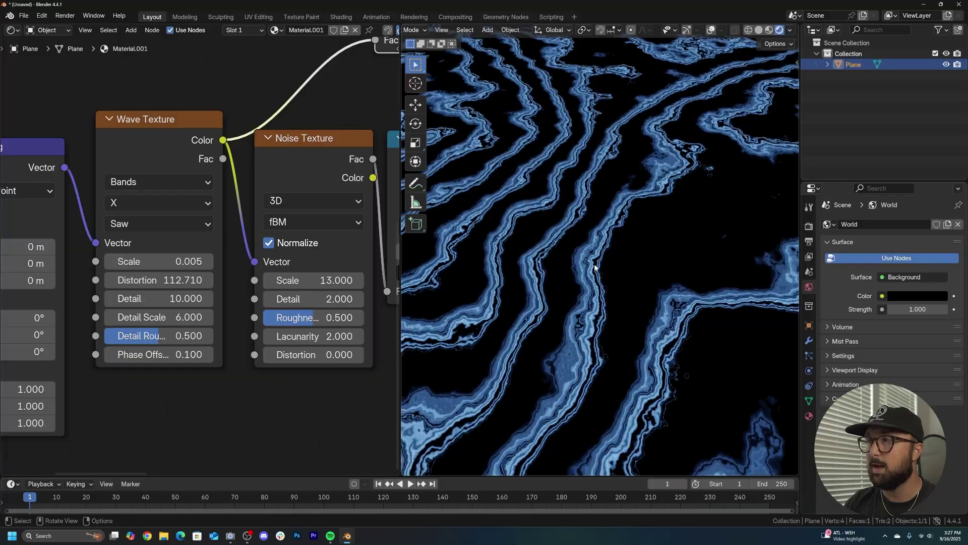
pyautogui.scroll(3, 595, 267)
pyautogui.moveTo(145, 354); pyautogui.dragTo(169, 355)
pyautogui.scroll(-9, 526, 315)
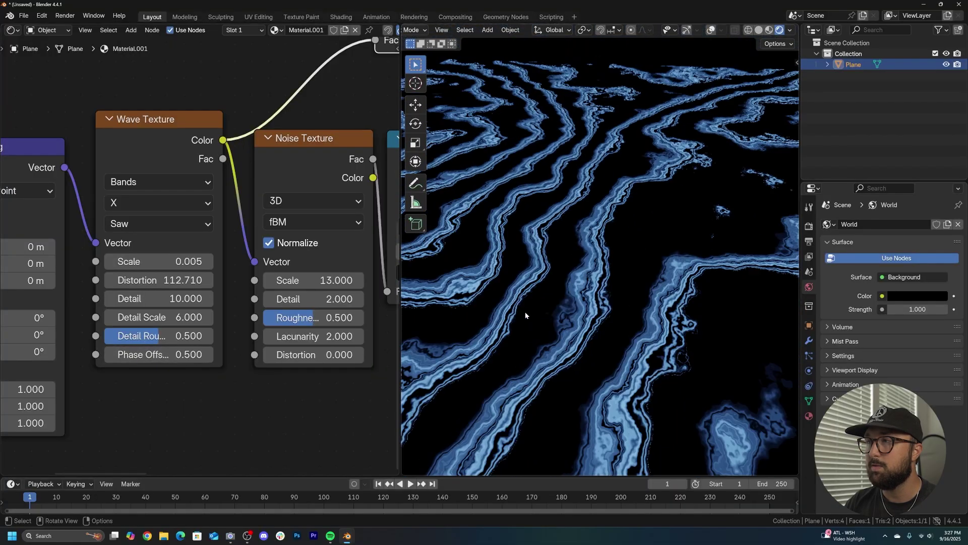
pyautogui.scroll(4, 533, 306)
# Move the blue Color Ramp node upward to make room beneath it, beside the Principled BSDF
pyautogui.moveTo(344, 306); pyautogui.dragTo(51, 334, button='middle')
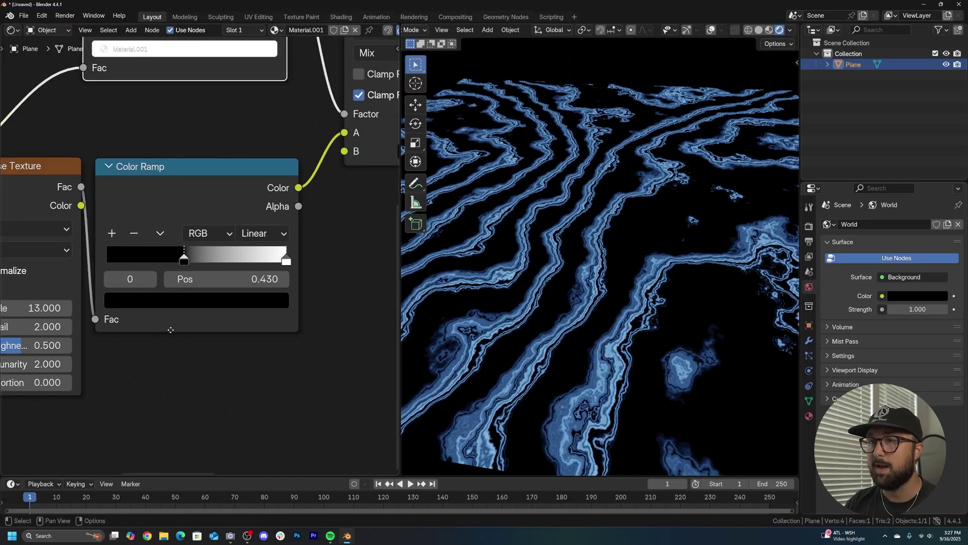
pyautogui.scroll(-5, 188, 328)
pyautogui.moveTo(294, 338); pyautogui.dragTo(44, 359, button='middle')
pyautogui.moveTo(328, 235); pyautogui.dragTo(153, 246, button='middle')
pyautogui.moveTo(302, 187); pyautogui.dragTo(373, 187)
pyautogui.hotkey('ctrl', 'z')
pyautogui.moveTo(207, 198); pyautogui.dragTo(230, 304, button='middle')
pyautogui.scroll(-1, 230, 303)
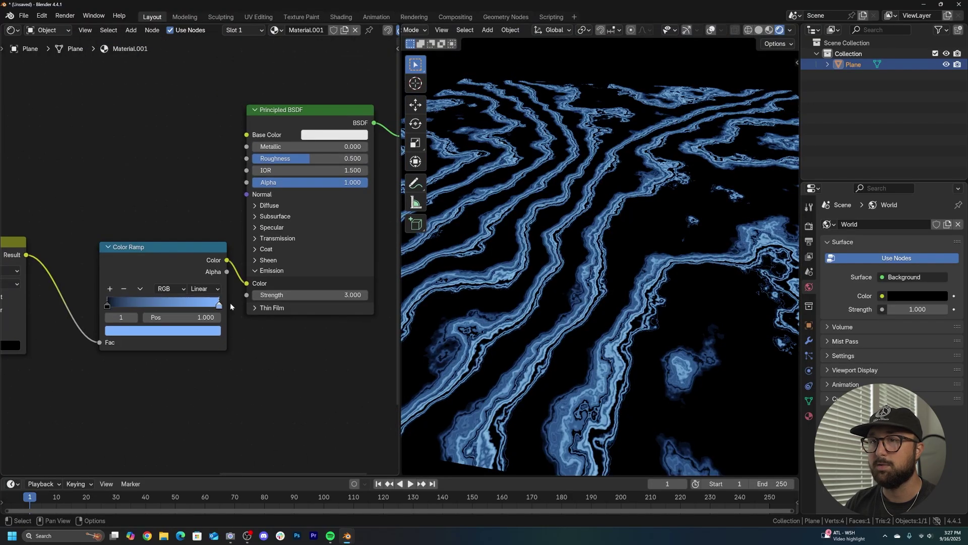
pyautogui.moveTo(136, 269); pyautogui.dragTo(117, 173)
# Add a Map Range node below the blue Color Ramp
pyautogui.scroll(-5, 197, 282)
pyautogui.moveTo(68, 305); pyautogui.dragTo(140, 297, button='middle')
pyautogui.scroll(2, 196, 283)
pyautogui.scroll(1, 139, 298)
pyautogui.hotkey('shift', 'a')
pyautogui.click(165, 280)
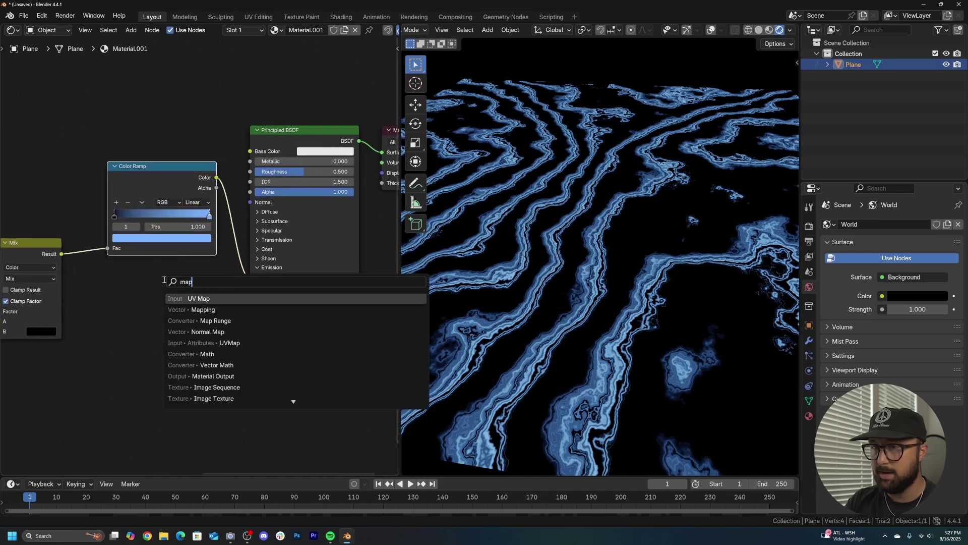
pyautogui.click(177, 322)
pyautogui.click(146, 299)
# Connect the Noise Texture's Fac to the Map Range's Value, and the Map Range's Result to the Principled BSDF's Emission Strength
pyautogui.moveTo(83, 298); pyautogui.dragTo(237, 244, button='middle')
pyautogui.scroll(-4, 238, 244)
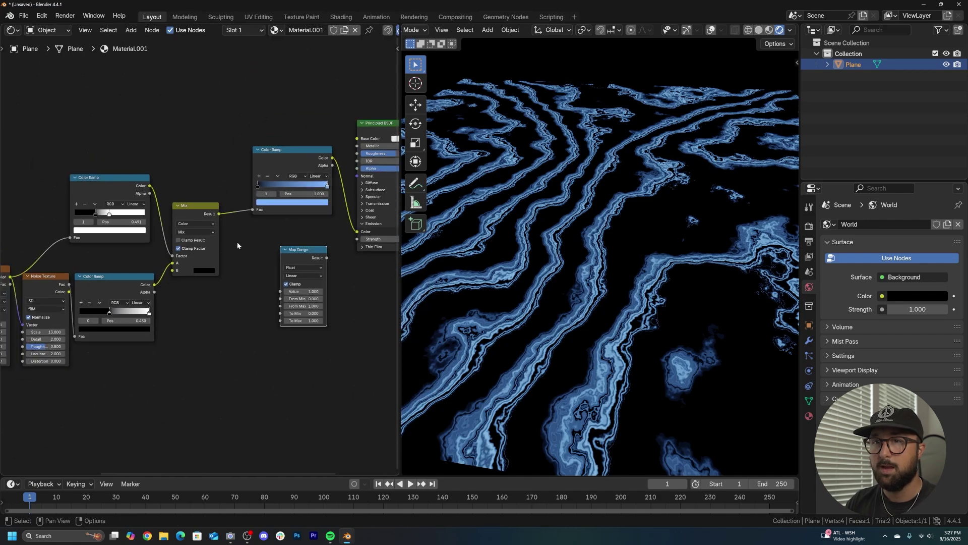
pyautogui.moveTo(126, 284); pyautogui.dragTo(163, 276, button='middle')
pyautogui.moveTo(85, 275); pyautogui.dragTo(80, 276)
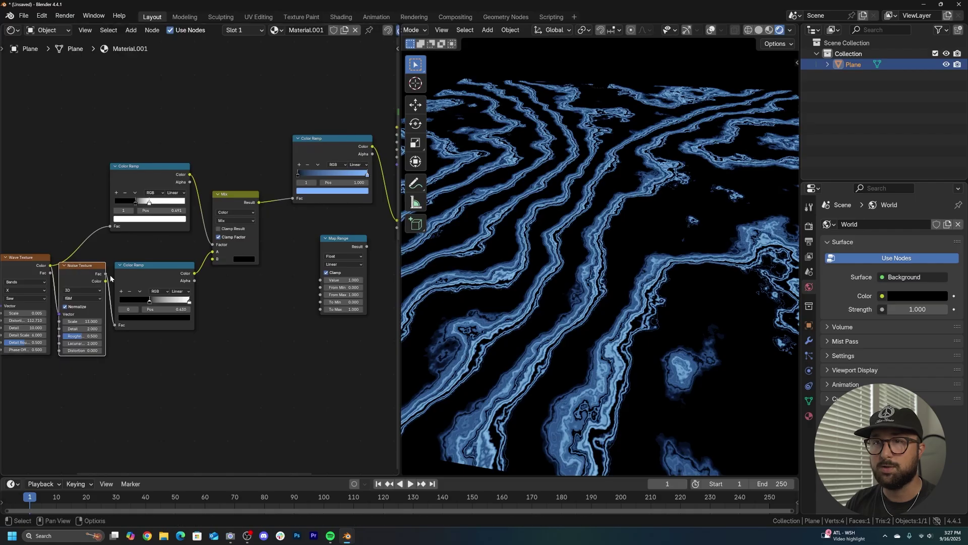
pyautogui.scroll(7, 337, 269)
pyautogui.moveTo(338, 267); pyautogui.dragTo(145, 301, button='middle')
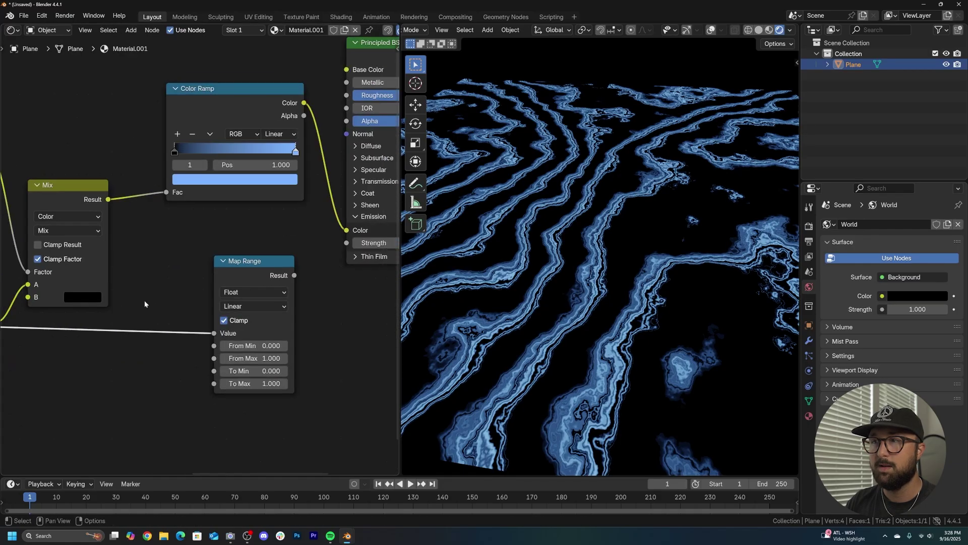
pyautogui.moveTo(320, 288); pyautogui.dragTo(245, 292, button='middle')
pyautogui.scroll(4, 242, 290)
pyautogui.moveTo(292, 246); pyautogui.dragTo(292, 245)
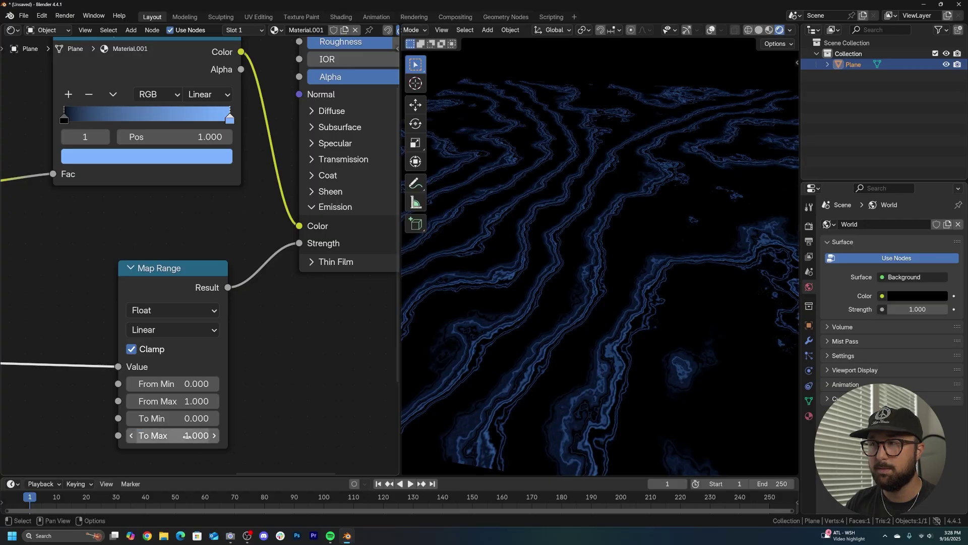
# Set the Map Range's From Min to 0.560, To Min to 0.720 and To Max to 173.800
pyautogui.moveTo(187, 435); pyautogui.dragTo(211, 435)
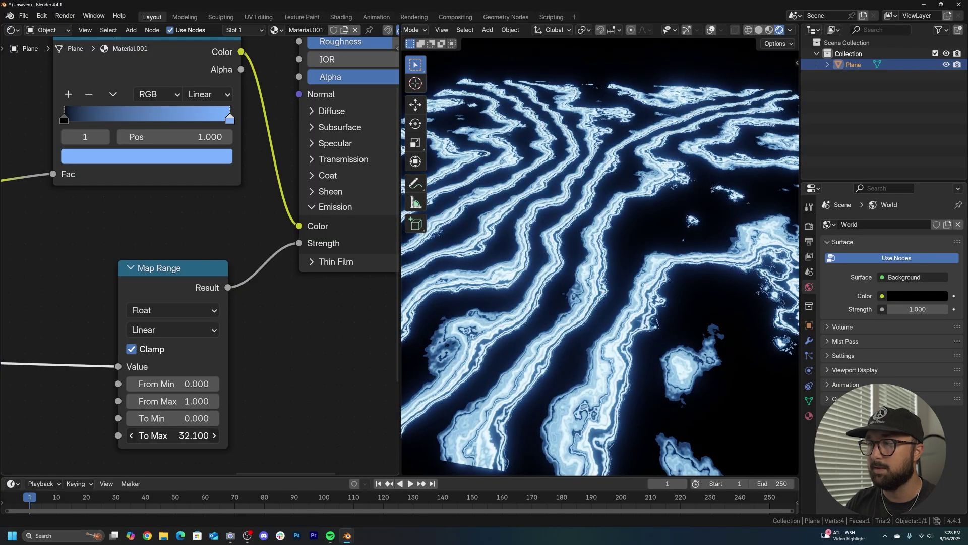
pyautogui.scroll(4, 198, 424)
pyautogui.moveTo(201, 370); pyautogui.dragTo(212, 340, button='middle')
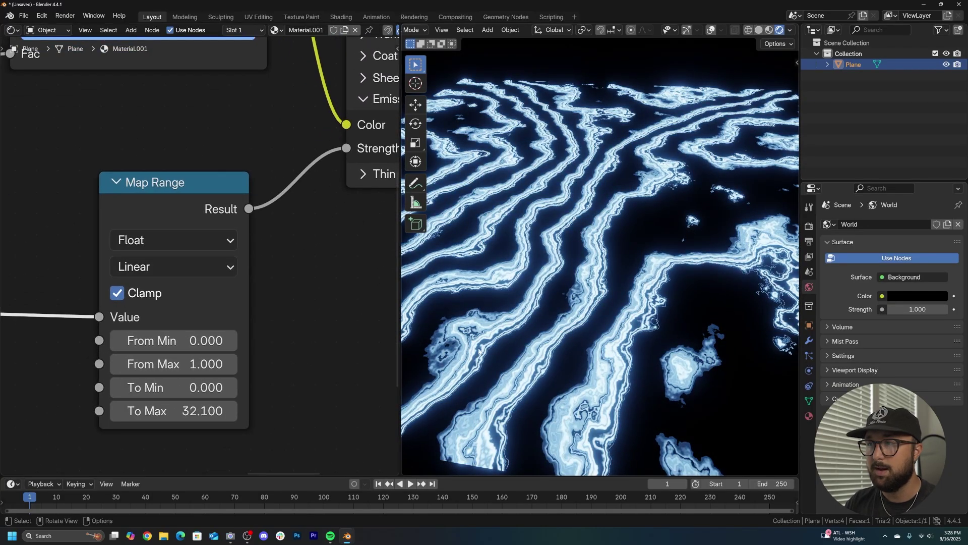
pyautogui.scroll(5, 479, 352)
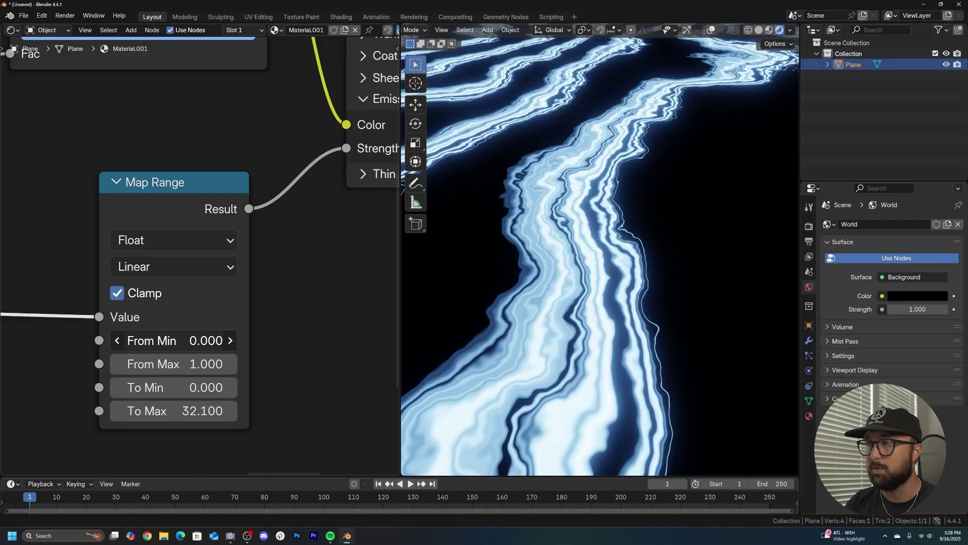
pyautogui.moveTo(172, 340)
pyautogui.mouseDown()
pyautogui.moveTo(202, 340)
pyautogui.moveTo(188, 349)
pyautogui.mouseUp()
pyautogui.moveTo(190, 389); pyautogui.dragTo(298, 391)
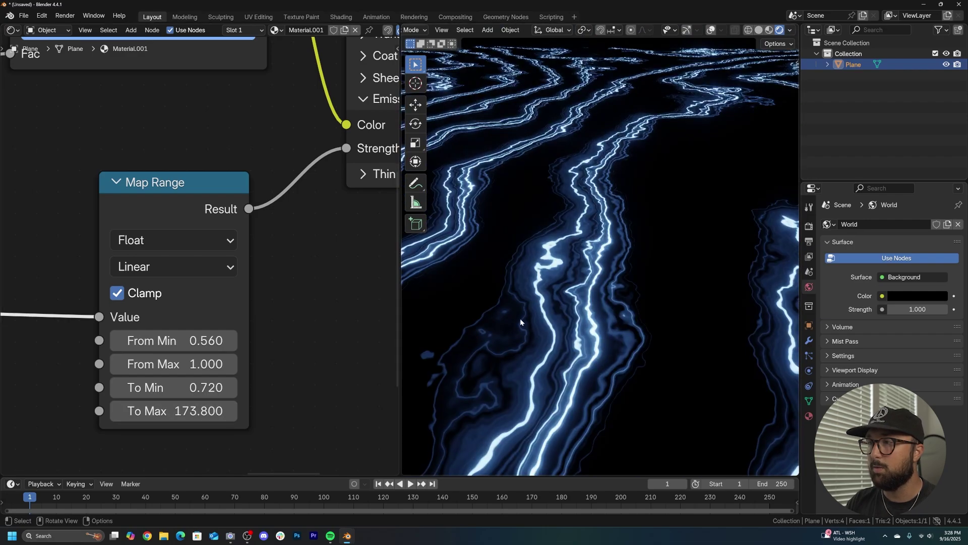
# Raise the Wave Texture's Phase Offset to 1.470 and then slightly higher to vary the line pattern
pyautogui.scroll(-4, 520, 318)
pyautogui.moveTo(239, 360); pyautogui.dragTo(273, 326, button='middle')
pyautogui.scroll(-8, 273, 325)
pyautogui.moveTo(41, 359); pyautogui.dragTo(307, 356, button='middle')
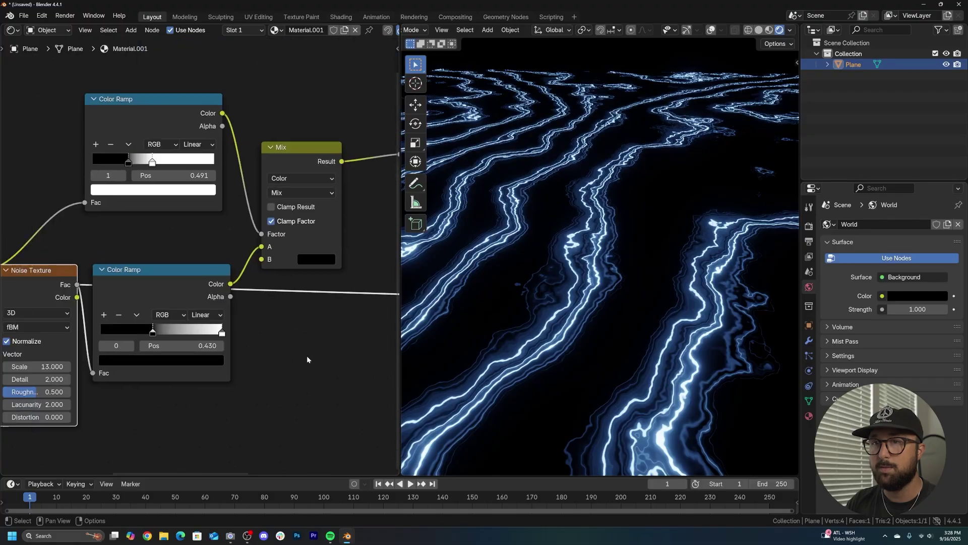
pyautogui.scroll(-5, 306, 356)
pyautogui.moveTo(182, 378); pyautogui.dragTo(314, 355, button='middle')
pyautogui.scroll(4, 214, 368)
pyautogui.moveTo(188, 397); pyautogui.dragTo(222, 397)
pyautogui.scroll(-5, 654, 271)
pyautogui.keyDown('shift'); pyautogui.moveTo(654, 271); pyautogui.dragTo(525, 300, button='middle'); pyautogui.keyUp('shift')
pyautogui.scroll(3, 591, 364)
pyautogui.scroll(3, 562, 310)
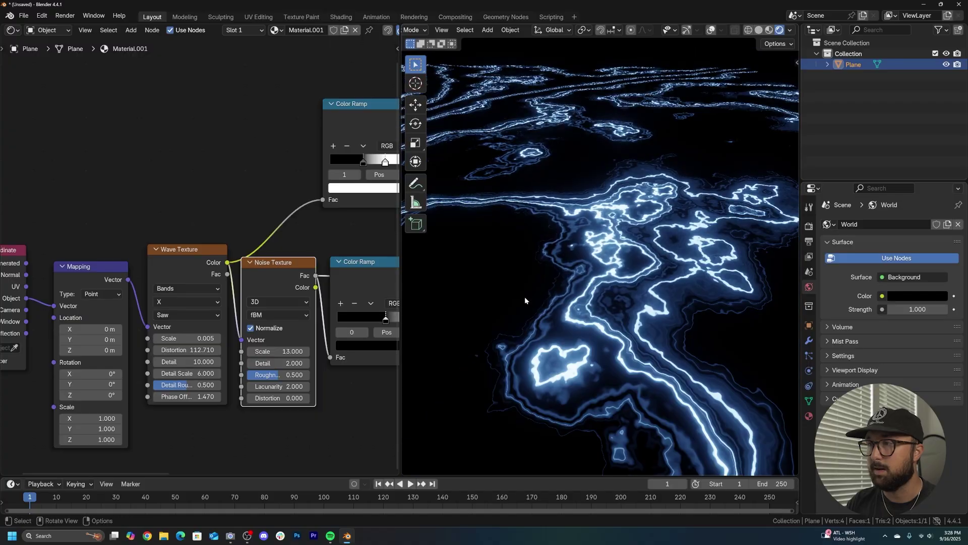
pyautogui.moveTo(184, 396)
pyautogui.mouseDown()
pyautogui.moveTo(208, 397)
pyautogui.moveTo(188, 397)
pyautogui.mouseUp()
# Fine-tune the Map Range with From Min at 0.580 and To Max at 289.200
pyautogui.moveTo(334, 303); pyautogui.dragTo(216, 272, button='middle')
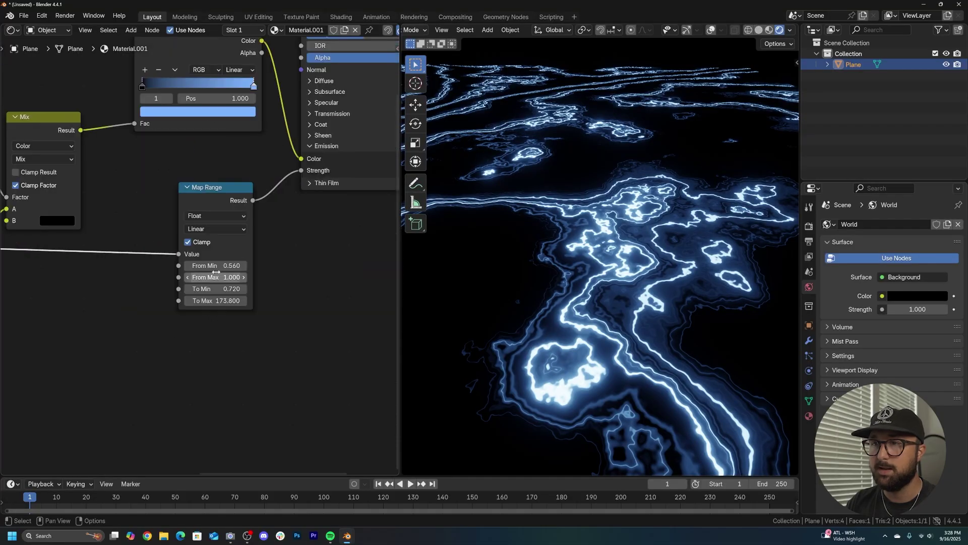
pyautogui.moveTo(228, 289); pyautogui.dragTo(220, 268)
pyautogui.hotkey('ctrl', 'z')
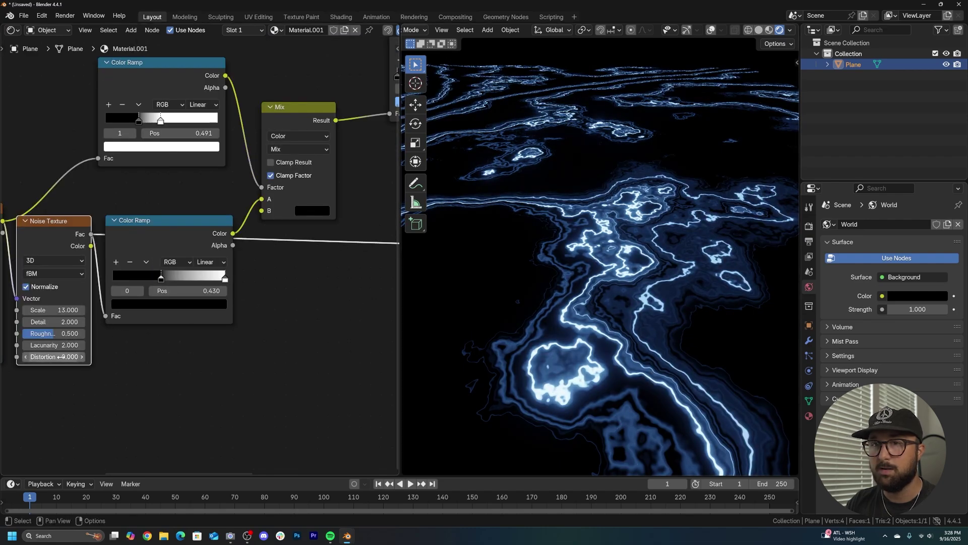
# Set the Wave Texture's Phase Offset to 1.910
pyautogui.moveTo(103, 365); pyautogui.dragTo(302, 346, button='middle')
pyautogui.moveTo(152, 338); pyautogui.dragTo(194, 338)
pyautogui.moveTo(394, 294); pyautogui.dragTo(172, 259, button='middle')
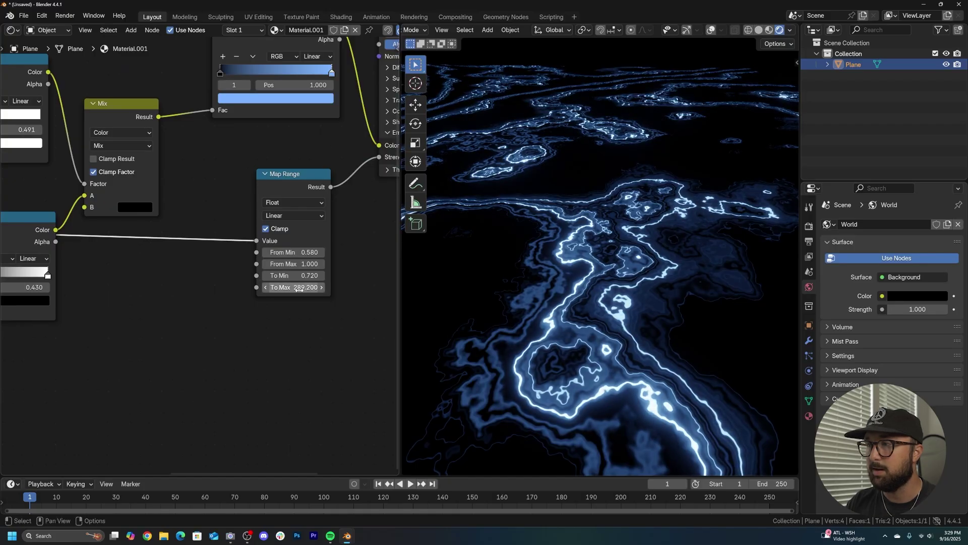
pyautogui.moveTo(191, 302); pyautogui.dragTo(259, 297, button='middle')
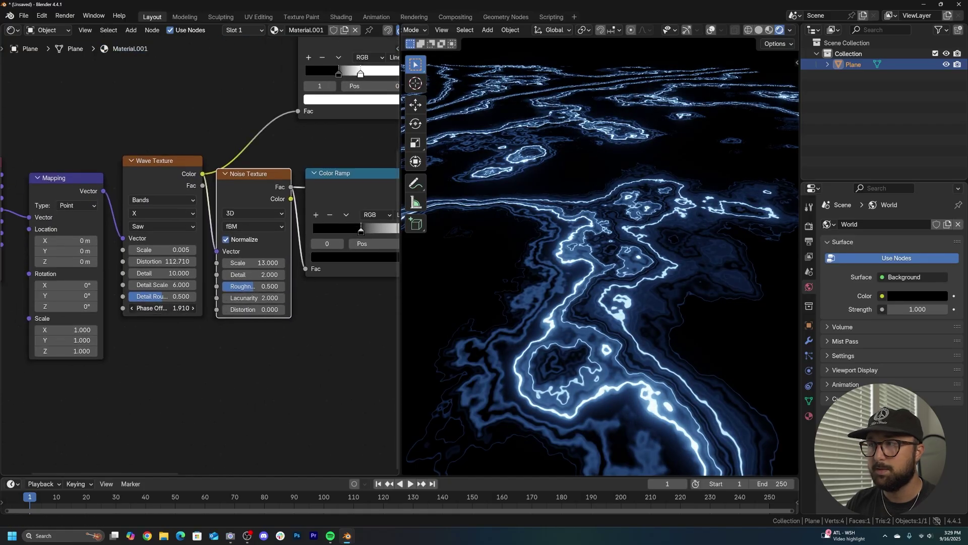
# Raise the Wave Texture's Phase Offset to 2.070 and rearrange the nodes leading into the Principled BSDF
pyautogui.moveTo(162, 308); pyautogui.dragTo(189, 308)
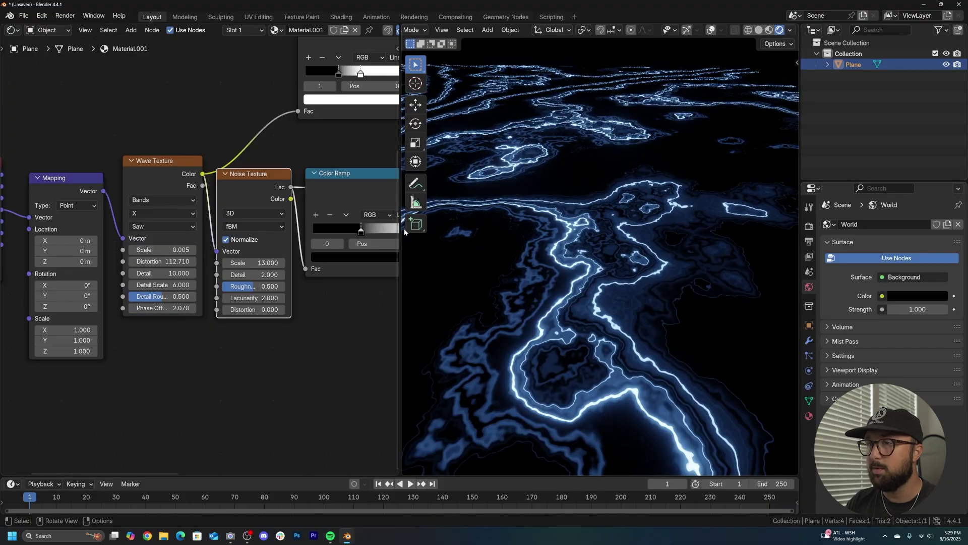
pyautogui.moveTo(383, 120); pyautogui.dragTo(217, 261, button='middle')
pyautogui.moveTo(203, 209)
pyautogui.mouseDown()
pyautogui.moveTo(174, 210)
pyautogui.moveTo(196, 211)
pyautogui.mouseUp()
pyautogui.scroll(-8, 209, 247)
pyautogui.moveTo(358, 225); pyautogui.dragTo(124, 304, button='middle')
pyautogui.moveTo(226, 233); pyautogui.dragTo(229, 153)
pyautogui.scroll(2, 252, 177)
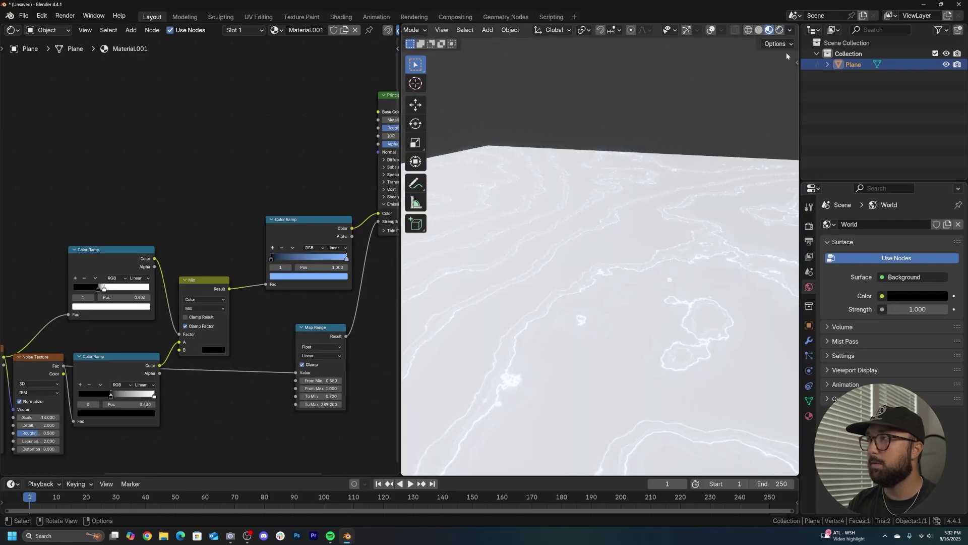
# Add a Color Ramp fed by the Mix node's Result and connect its Color output to the Principled BSDF's Alpha
pyautogui.moveTo(650, 237); pyautogui.dragTo(611, 220, button='middle')
pyautogui.moveTo(574, 262); pyautogui.dragTo(582, 253, button='middle')
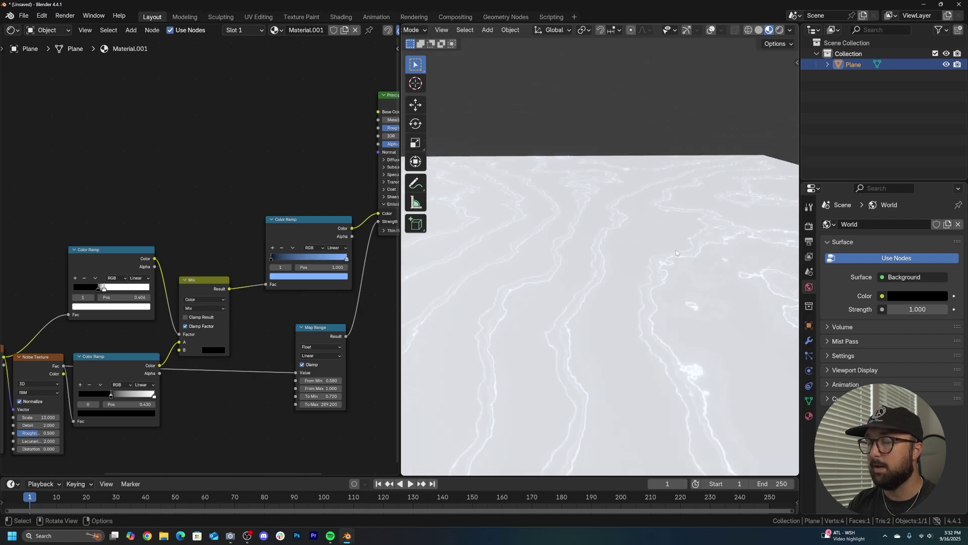
pyautogui.moveTo(677, 253); pyautogui.dragTo(619, 286, button='middle')
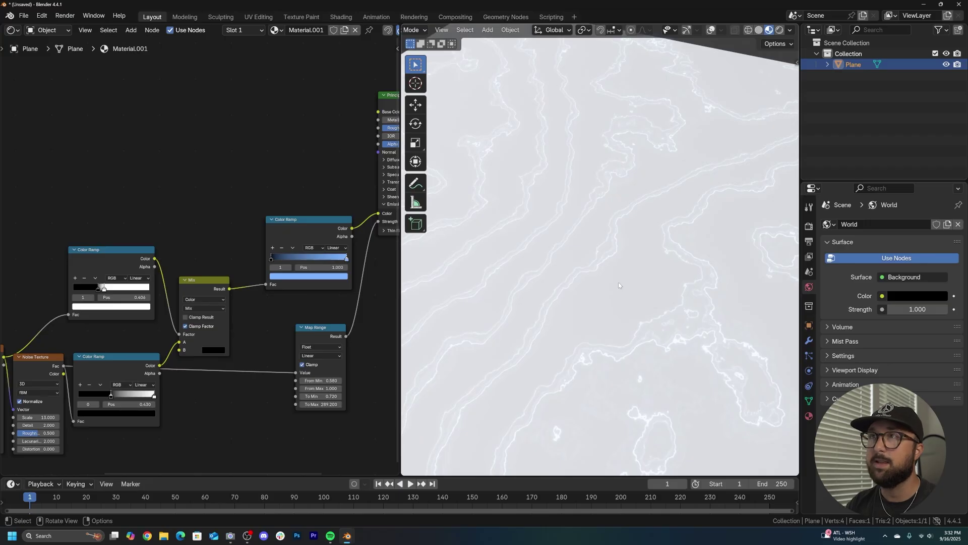
pyautogui.hotkey('shift', 'a')
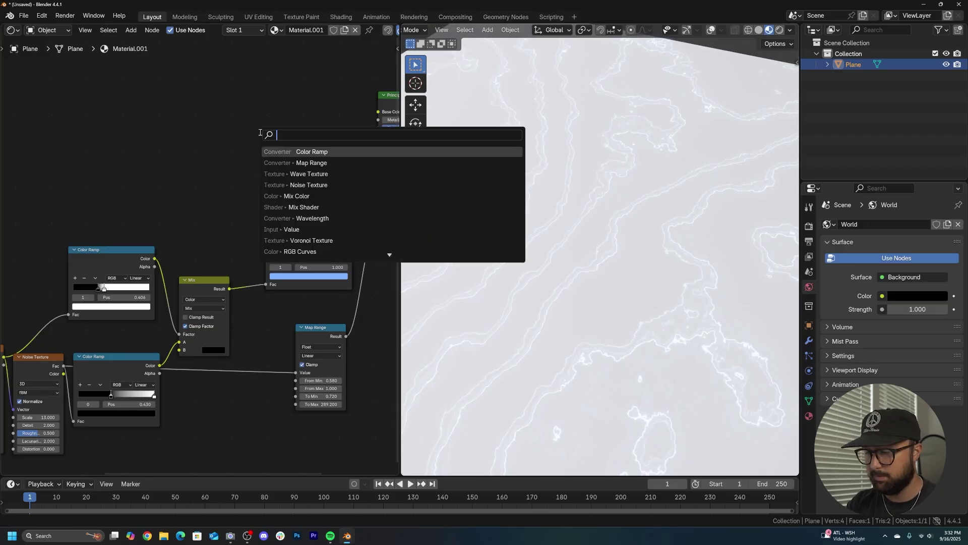
pyautogui.click(306, 160)
pyautogui.click(165, 114)
pyautogui.moveTo(284, 140); pyautogui.dragTo(212, 150, button='middle')
pyautogui.scroll(2, 212, 151)
pyautogui.scroll(1, 175, 166)
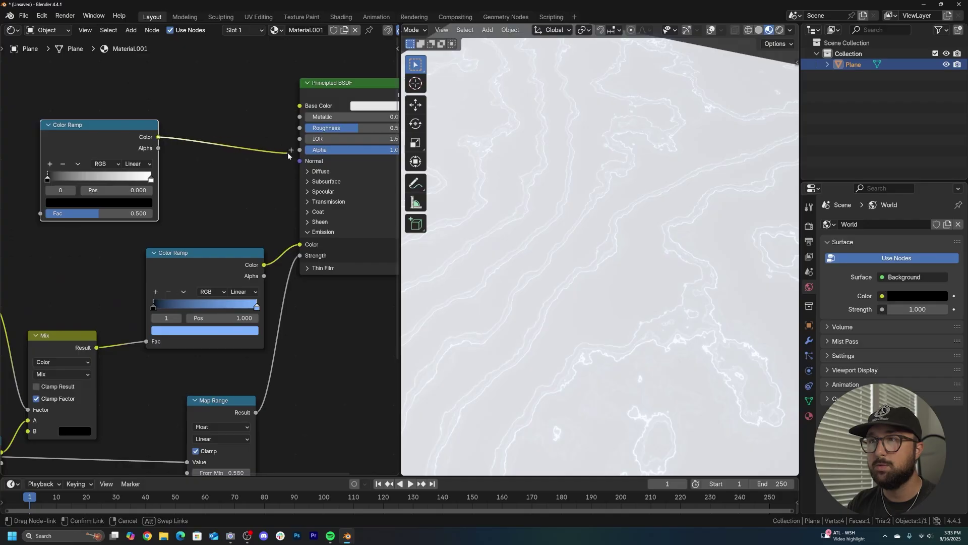
pyautogui.moveTo(287, 152); pyautogui.dragTo(290, 151)
pyautogui.moveTo(50, 299); pyautogui.dragTo(194, 284, button='middle')
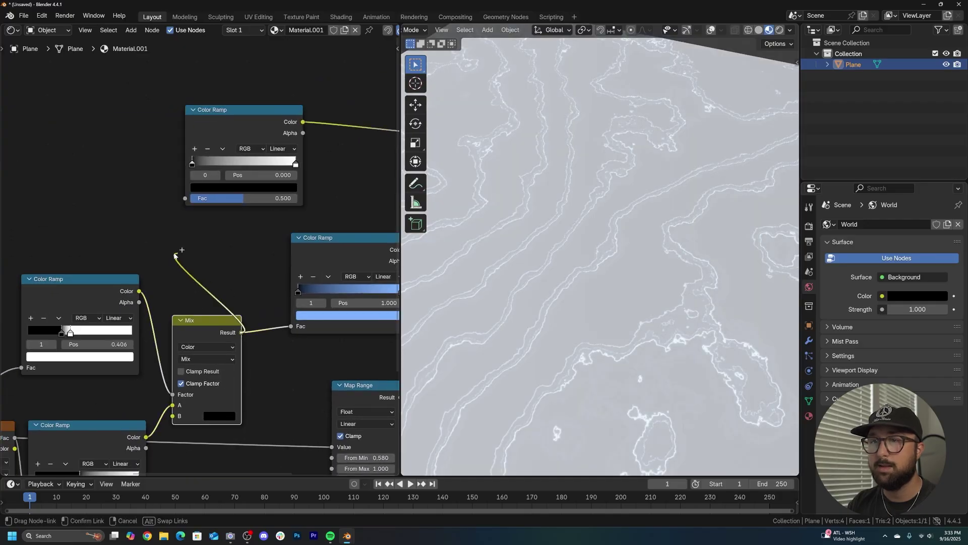
pyautogui.moveTo(185, 199); pyautogui.dragTo(184, 200)
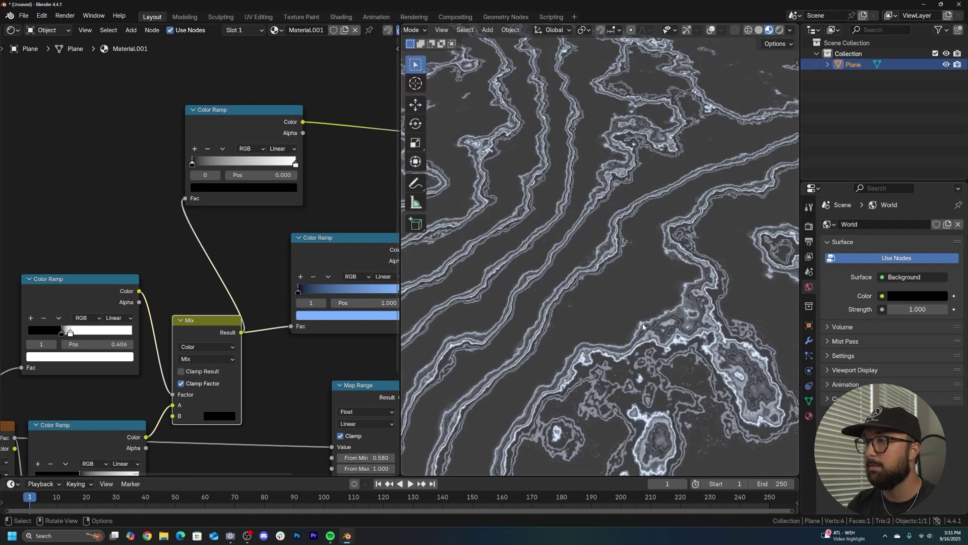
# In rendered shading, set the alpha Color Ramp to Constant interpolation and move its white stop to about 0.019
pyautogui.click(780, 30)
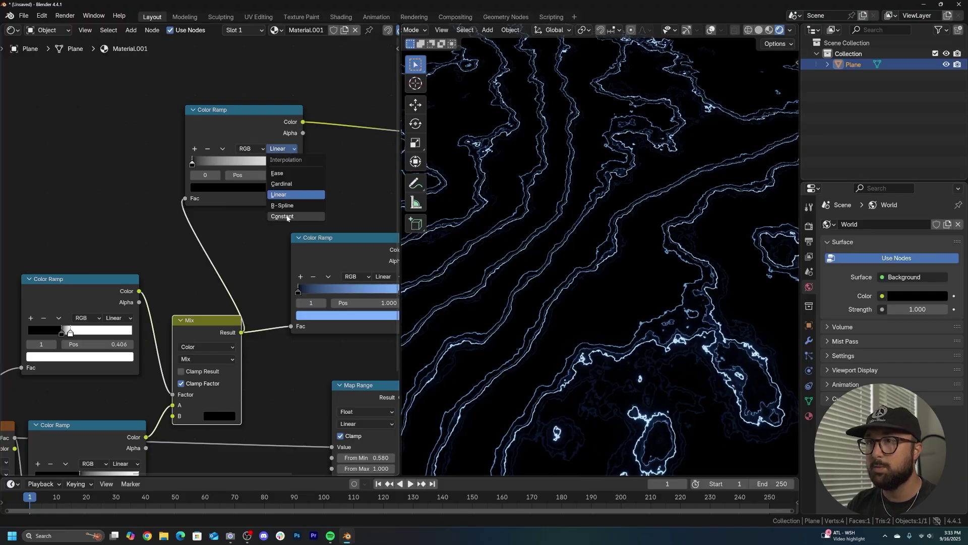
pyautogui.click(283, 215)
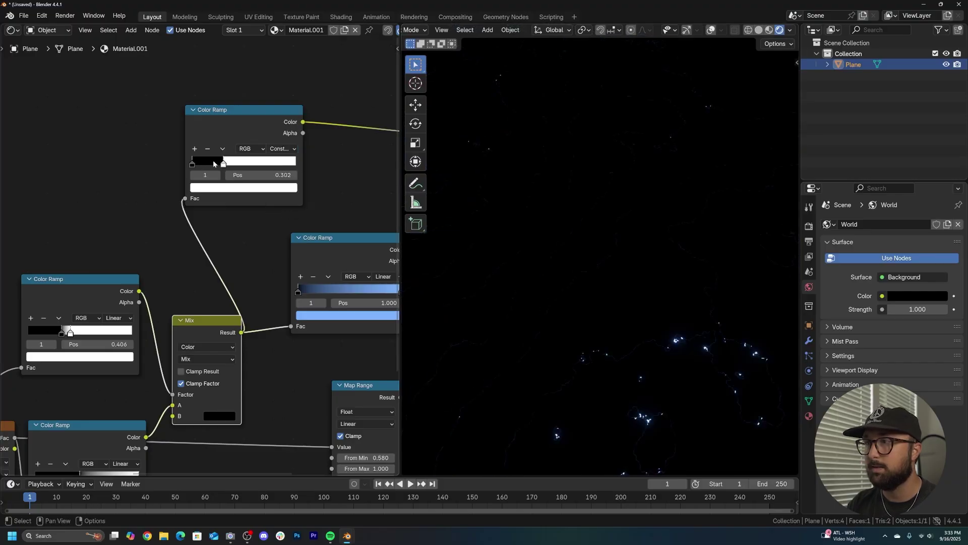
pyautogui.moveTo(215, 164); pyautogui.dragTo(189, 169)
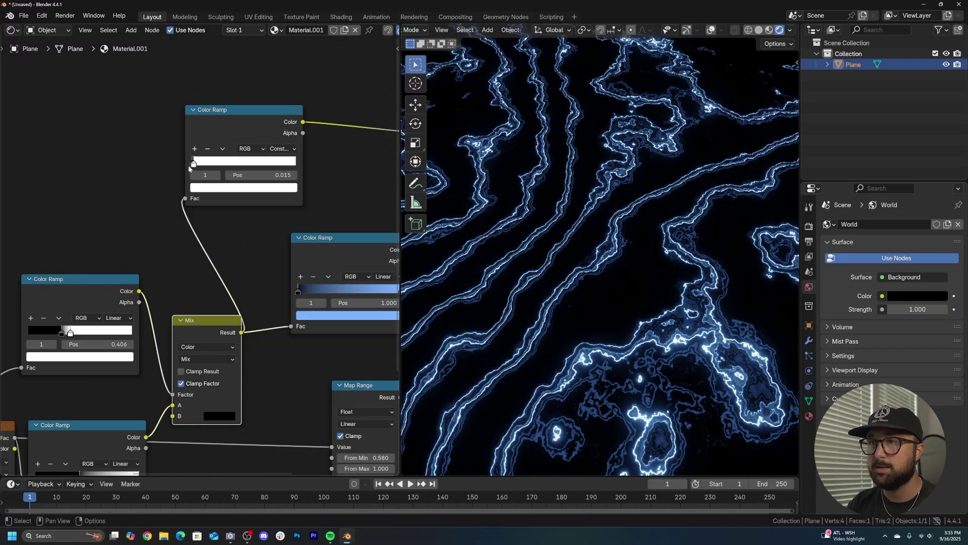
# Compare the line cutout in Material Preview and rendered shading, and move the alpha ramp's white stop to 0.030
pyautogui.click(770, 29)
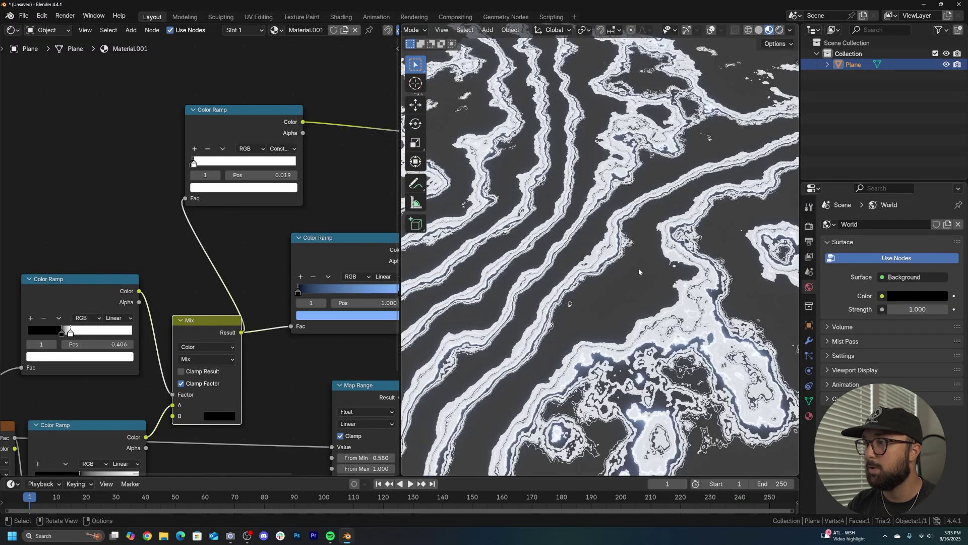
pyautogui.moveTo(638, 268)
pyautogui.mouseDown(button='middle')
pyautogui.moveTo(643, 199)
pyautogui.moveTo(636, 250)
pyautogui.mouseUp(button='middle')
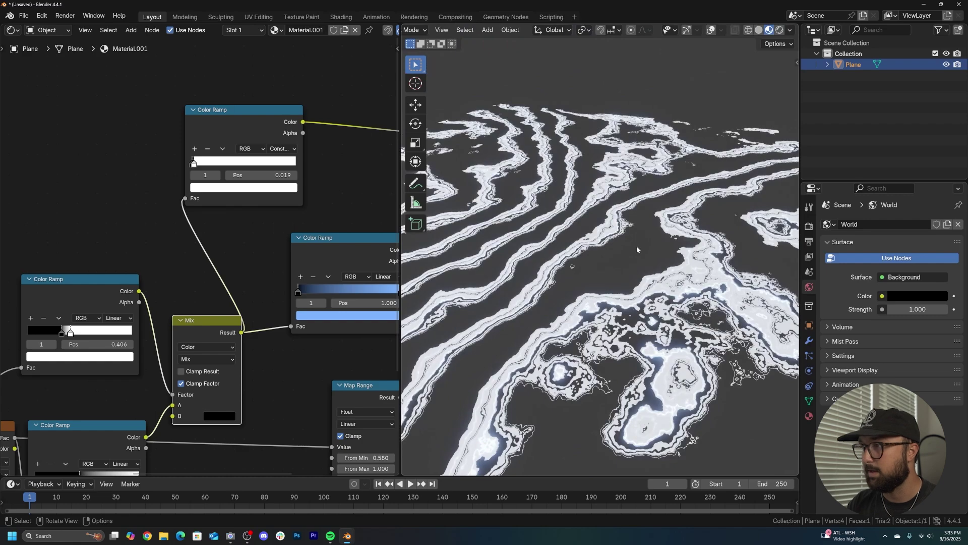
pyautogui.click(779, 31)
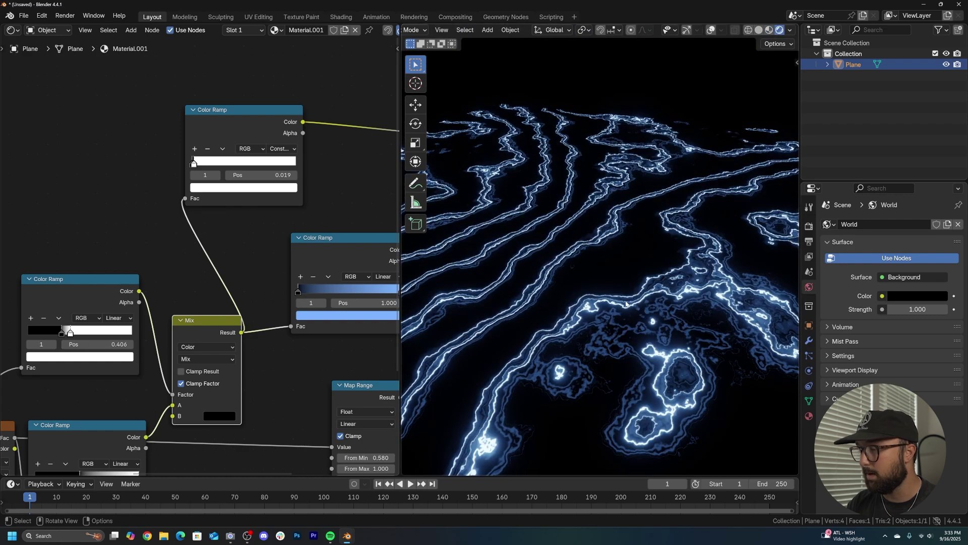
pyautogui.scroll(3, 581, 321)
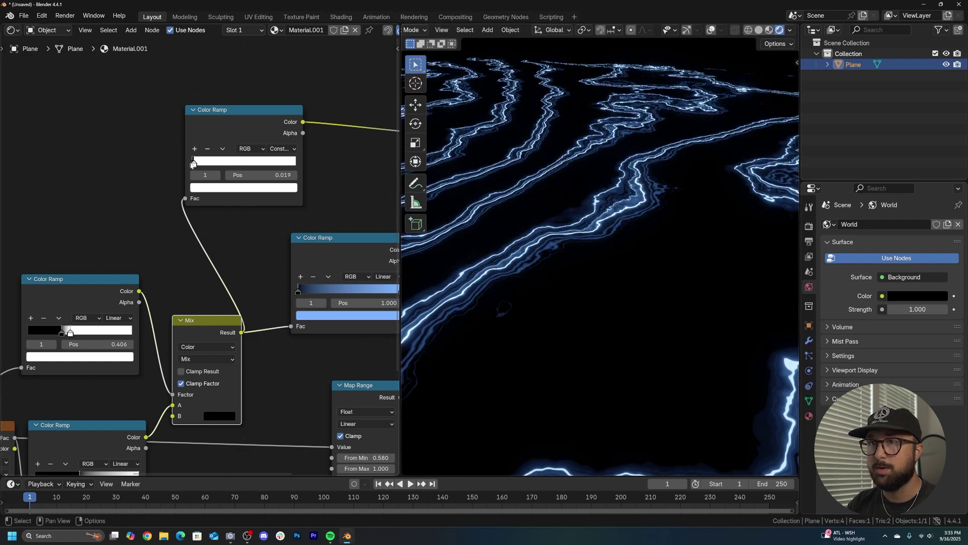
pyautogui.moveTo(192, 165); pyautogui.dragTo(208, 165)
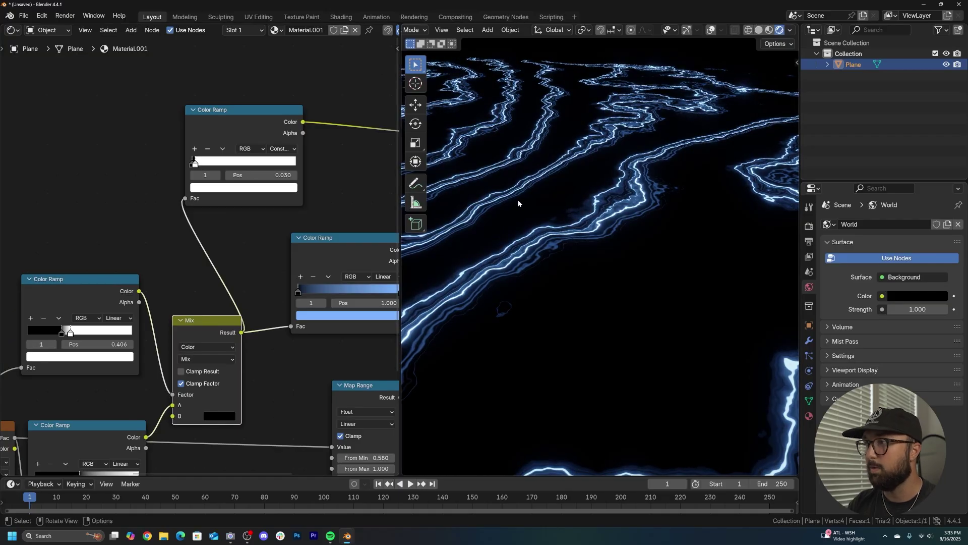
# Set the Wave Texture's Phase Offset to 1.820
pyautogui.moveTo(519, 199); pyautogui.dragTo(588, 262, button='middle')
pyautogui.moveTo(239, 266); pyautogui.dragTo(394, 187, button='middle')
pyautogui.scroll(-1, 242, 323)
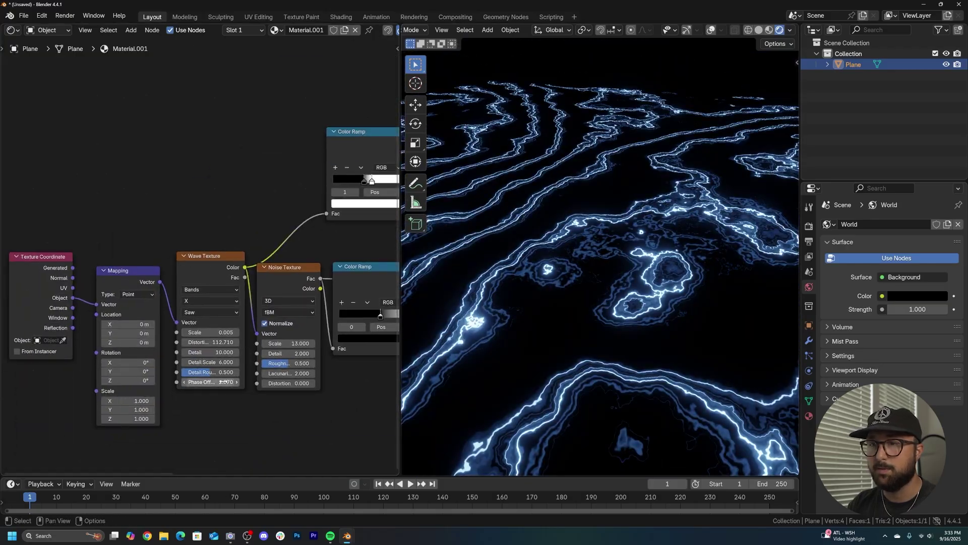
pyautogui.moveTo(225, 381)
pyautogui.mouseDown()
pyautogui.moveTo(215, 382)
pyautogui.moveTo(225, 382)
pyautogui.mouseUp()
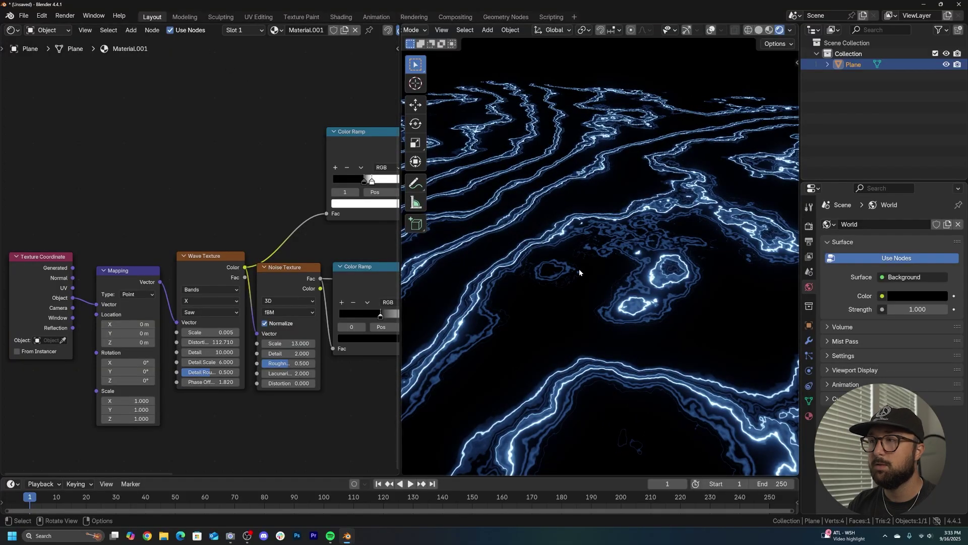
pyautogui.moveTo(580, 272); pyautogui.dragTo(616, 168, button='middle')
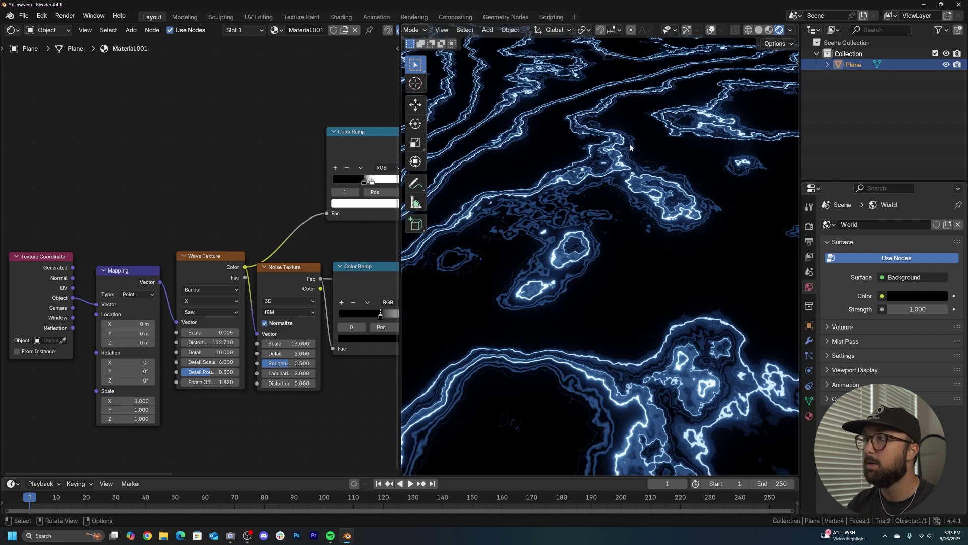
# In solid shading with overlays shown, duplicate the plane and move the copy straight down below the original
pyautogui.click(759, 29)
pyautogui.scroll(-3, 629, 189)
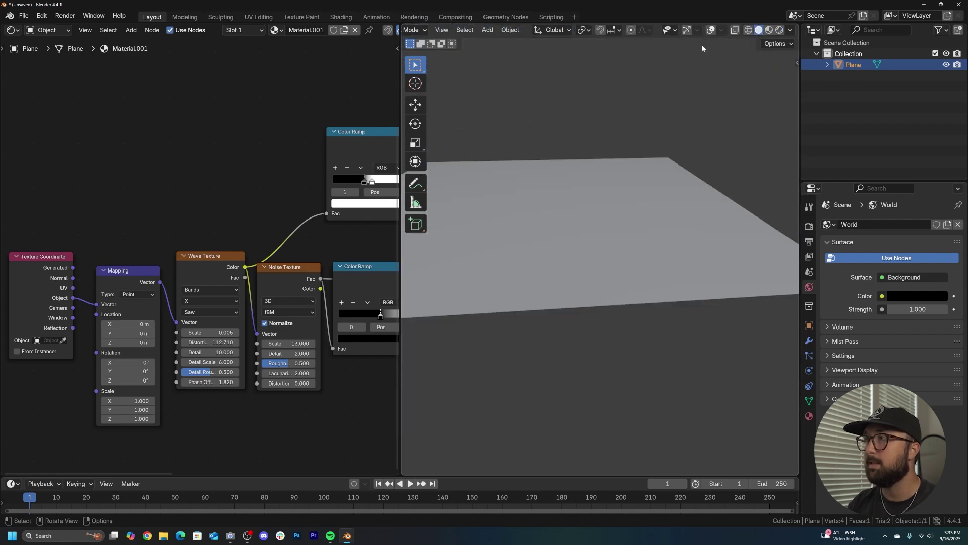
pyautogui.click(711, 30)
pyautogui.hotkey('shift', 'd')
pyautogui.rightClick(607, 138)
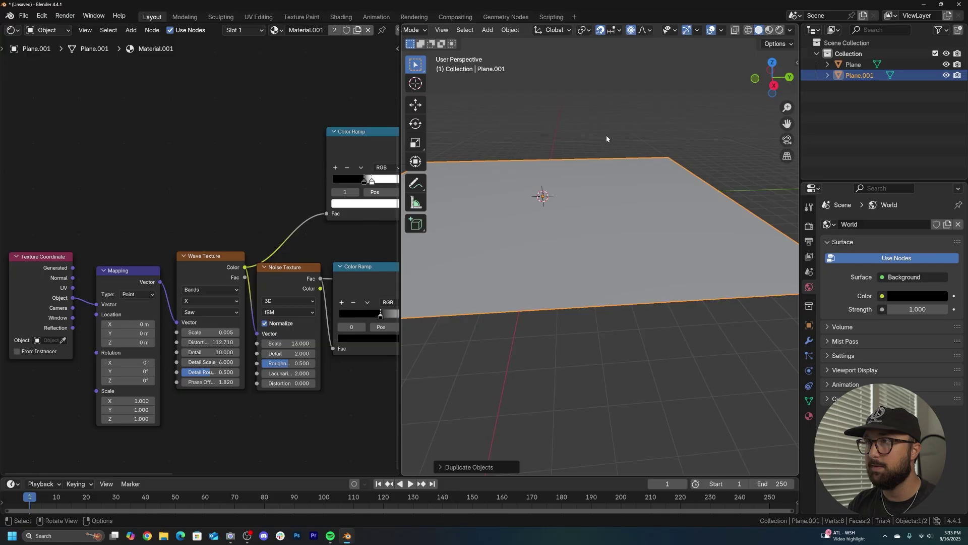
pyautogui.click(419, 102)
pyautogui.moveTo(571, 176); pyautogui.dragTo(571, 225)
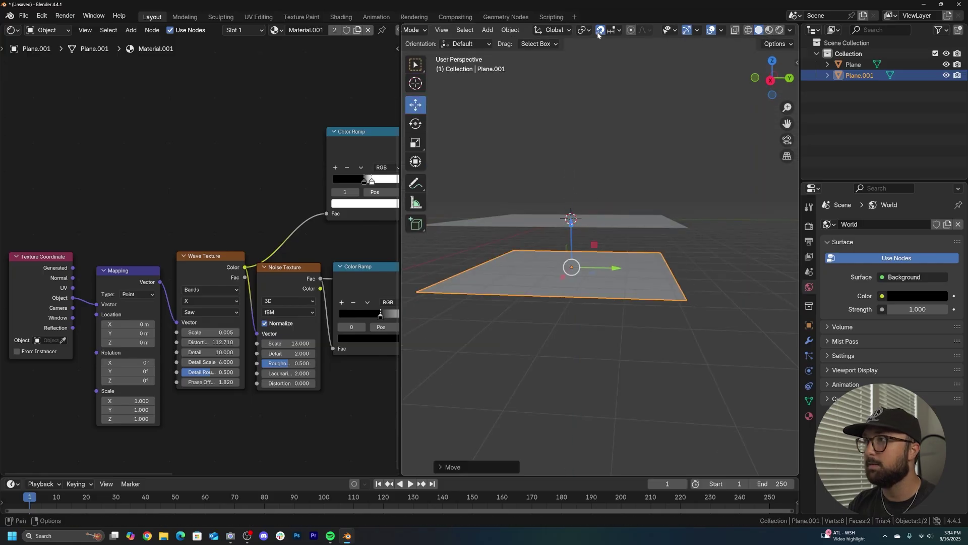
# Raise the duplicate plane about 2.3 m along Z without snapping, and return to rendered shading
pyautogui.press('g')
pyautogui.press('z')
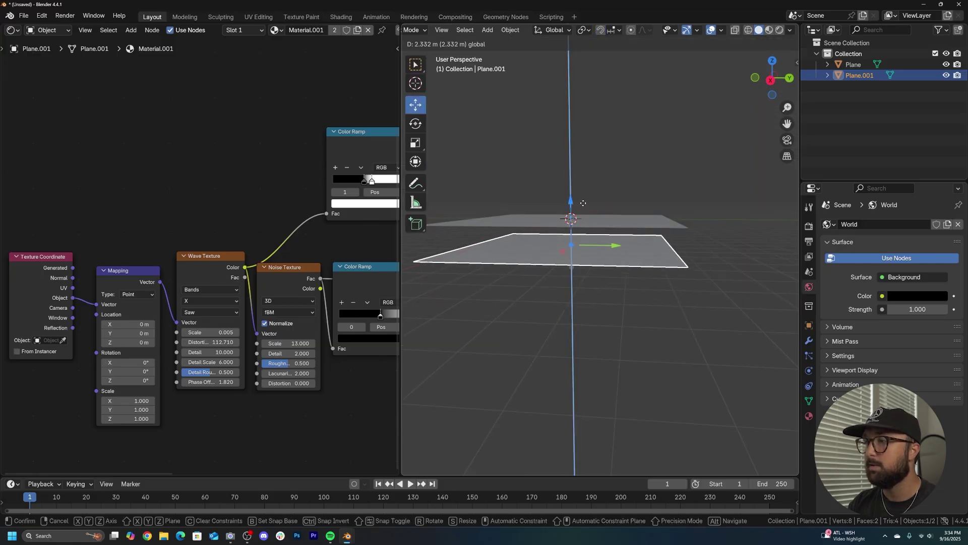
pyautogui.press('Return')
pyautogui.moveTo(618, 225); pyautogui.dragTo(757, 34, button='middle')
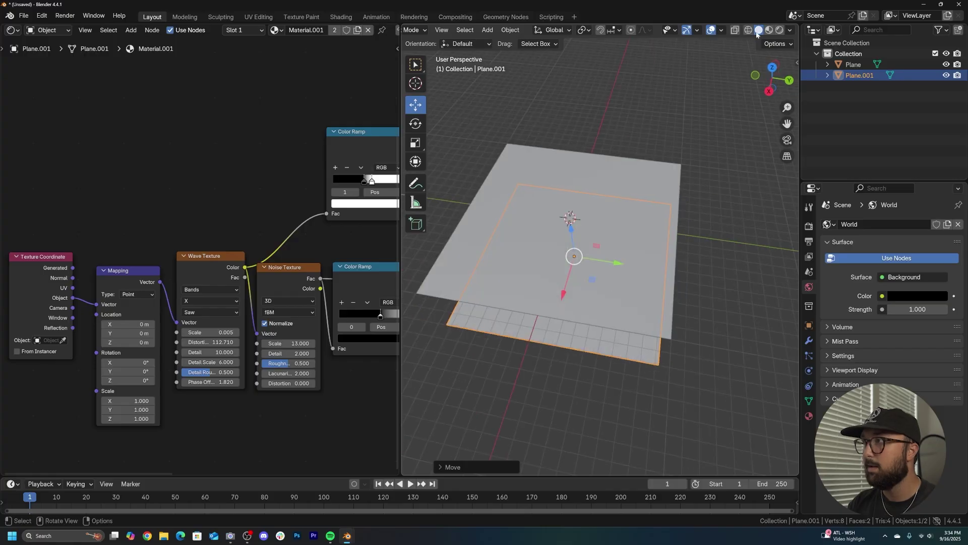
pyautogui.click(780, 30)
pyautogui.scroll(5, 665, 183)
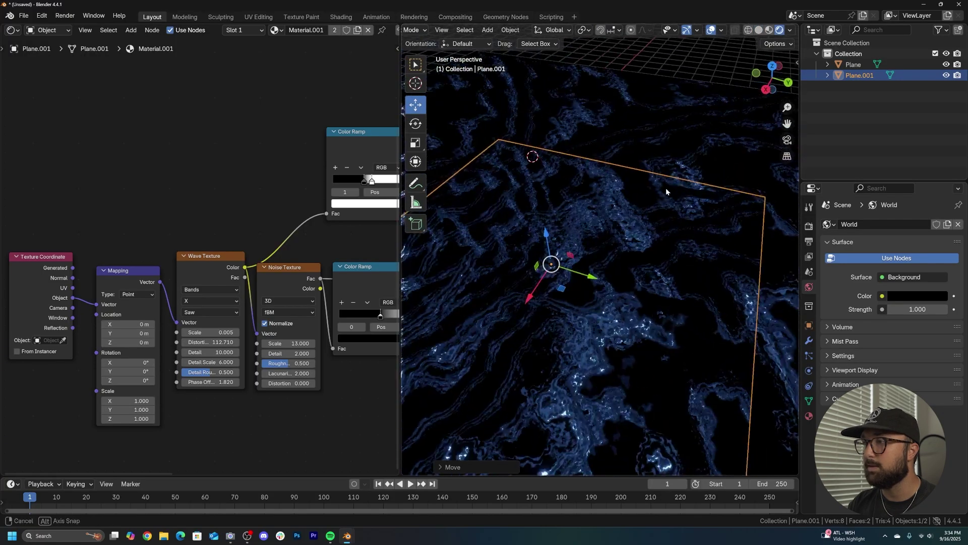
pyautogui.moveTo(665, 182)
pyautogui.mouseDown(button='middle')
pyautogui.moveTo(657, 188)
pyautogui.moveTo(670, 200)
pyautogui.mouseUp(button='middle')
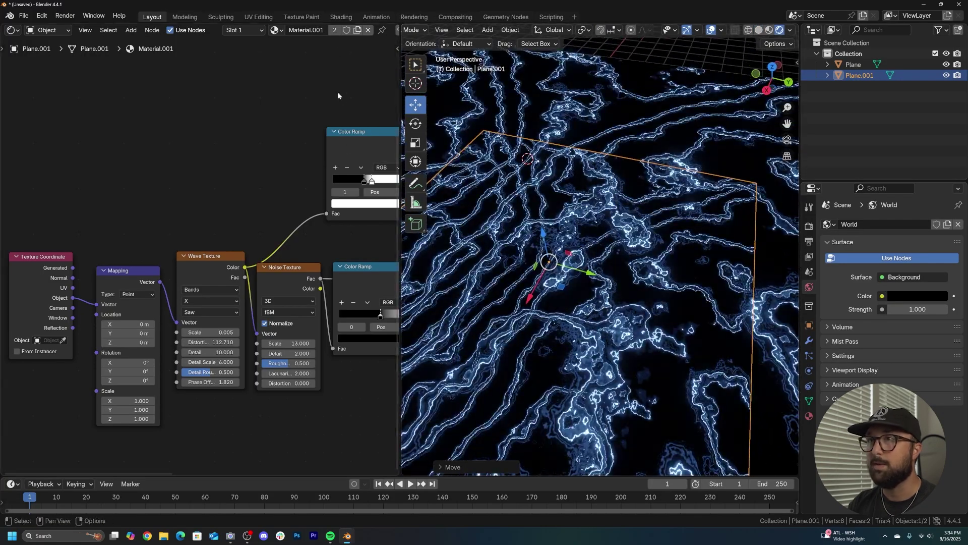
# Unlink the shared material from the lower plane, create a new one and set its Emission Strength to 3.000
pyautogui.click(368, 29)
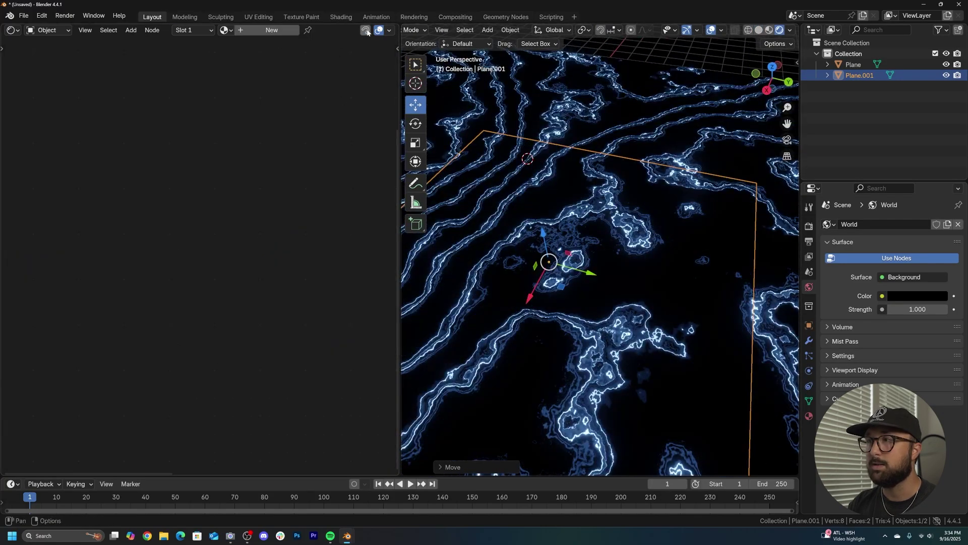
pyautogui.click(266, 31)
pyautogui.press('Home')
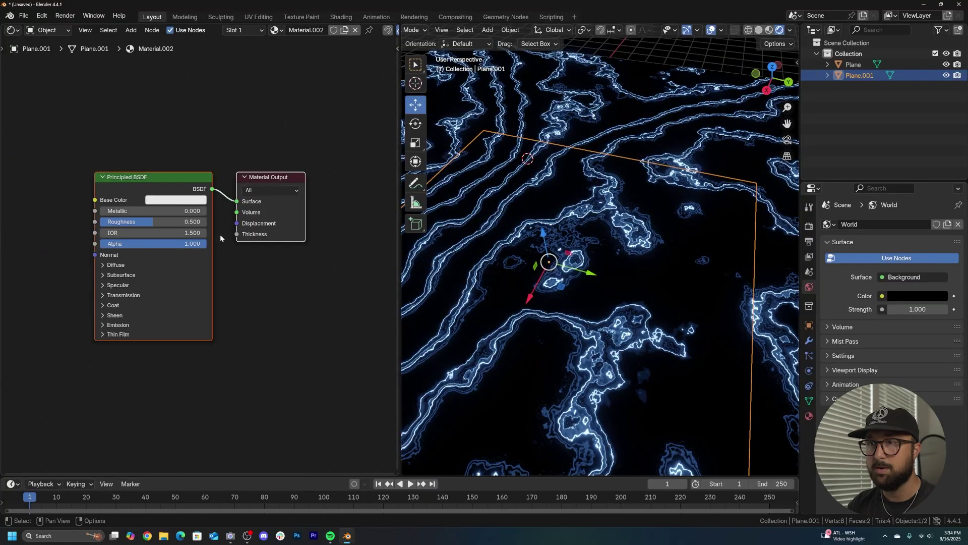
pyautogui.click(121, 327)
pyautogui.press('Return')
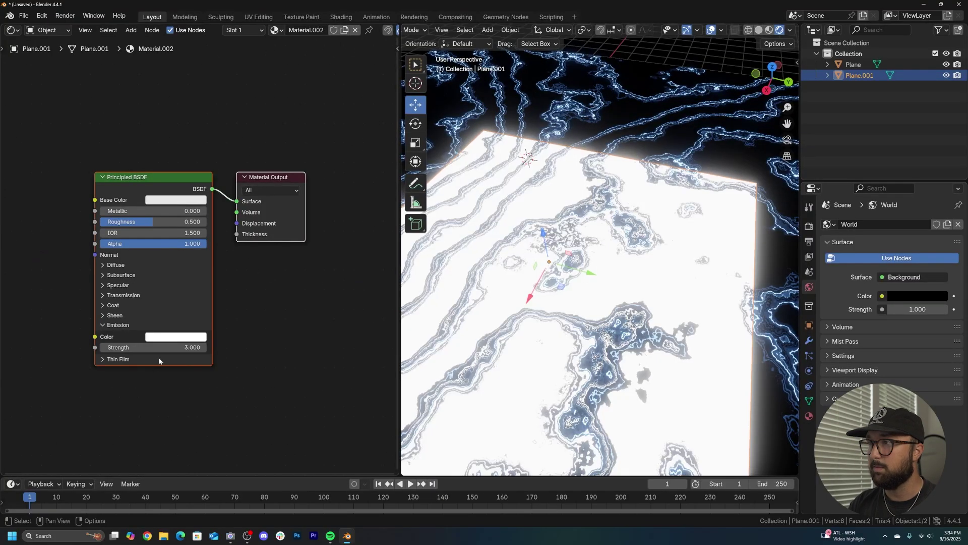
# Scale up the lower plane so it extends well beyond the visible line pattern
pyautogui.moveTo(651, 277)
pyautogui.keyDown('shift'); pyautogui.mouseDown(button='middle')
pyautogui.moveTo(665, 259)
pyautogui.moveTo(640, 278)
pyautogui.mouseUp(button='middle'); pyautogui.keyUp('shift')
pyautogui.scroll(-3, 666, 257)
pyautogui.press('s')
pyautogui.click(793, 261)
pyautogui.scroll(5, 656, 257)
# Add a Color Ramp to the lower plane's material and connect its Color output to the Principled BSDF's Emission Color
pyautogui.moveTo(115, 292); pyautogui.dragTo(193, 277, button='middle')
pyautogui.scroll(1, 152, 272)
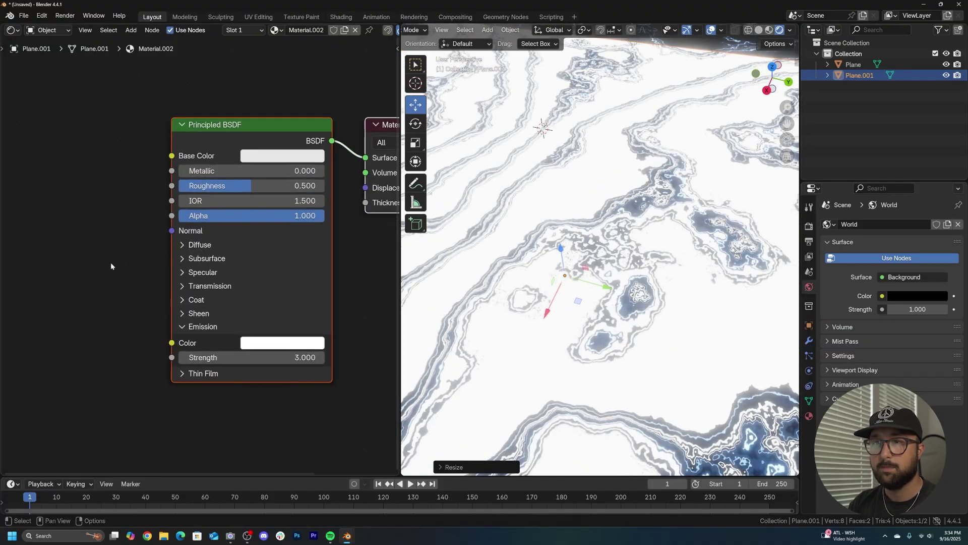
pyautogui.hotkey('shift', 'a')
pyautogui.click(108, 256)
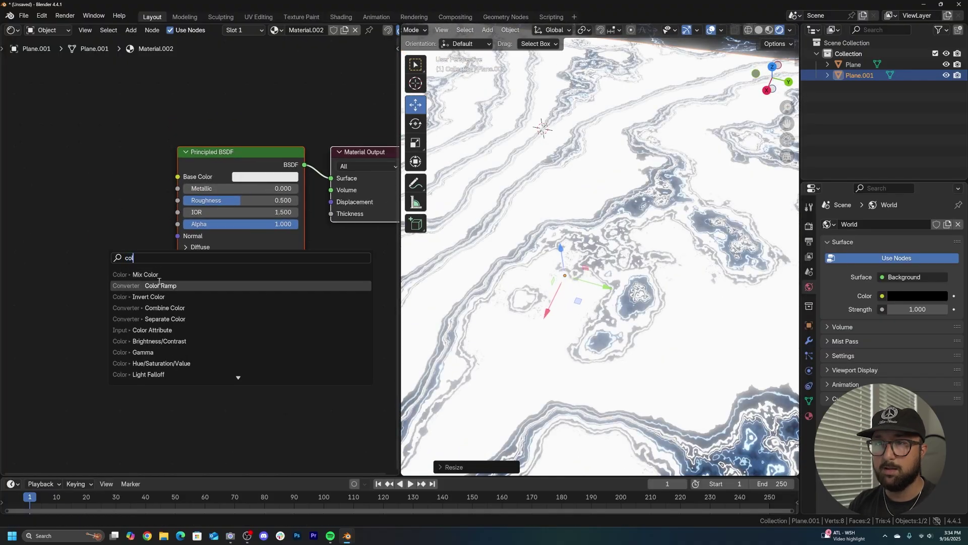
pyautogui.click(146, 286)
pyautogui.click(31, 270)
pyautogui.moveTo(30, 270); pyautogui.dragTo(113, 229, button='middle')
pyautogui.moveTo(232, 246); pyautogui.dragTo(297, 284)
# Add a Voronoi Texture before the Color Ramp and give it Texture Coordinate and Mapping nodes
pyautogui.hotkey('shift', 'a')
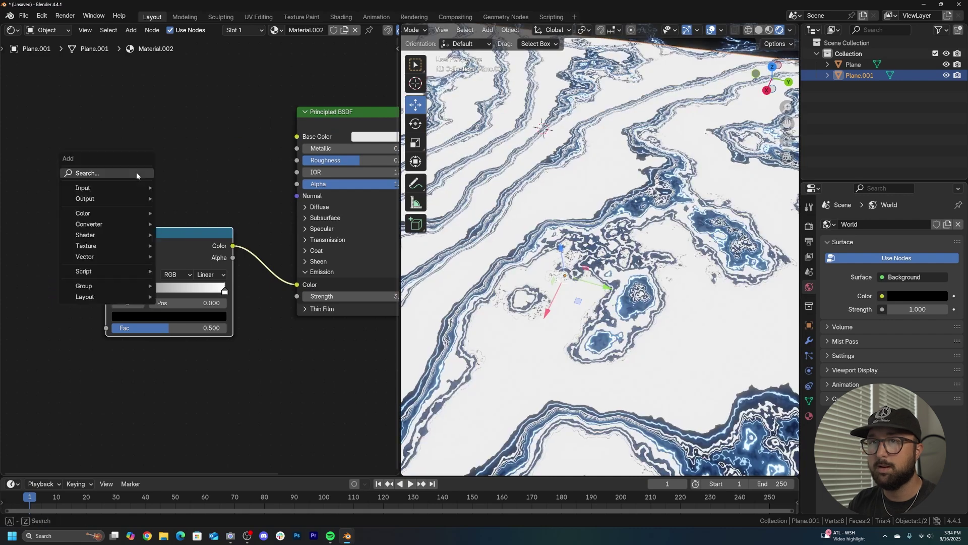
pyautogui.click(136, 173)
pyautogui.hotkey('shift', 'a')
pyautogui.click(103, 202)
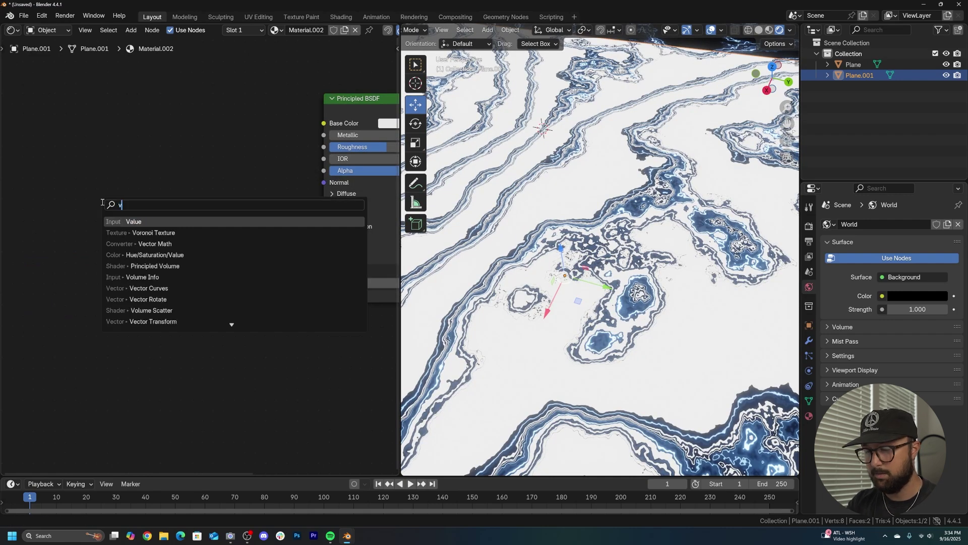
pyautogui.write('vor')
pyautogui.click(138, 222)
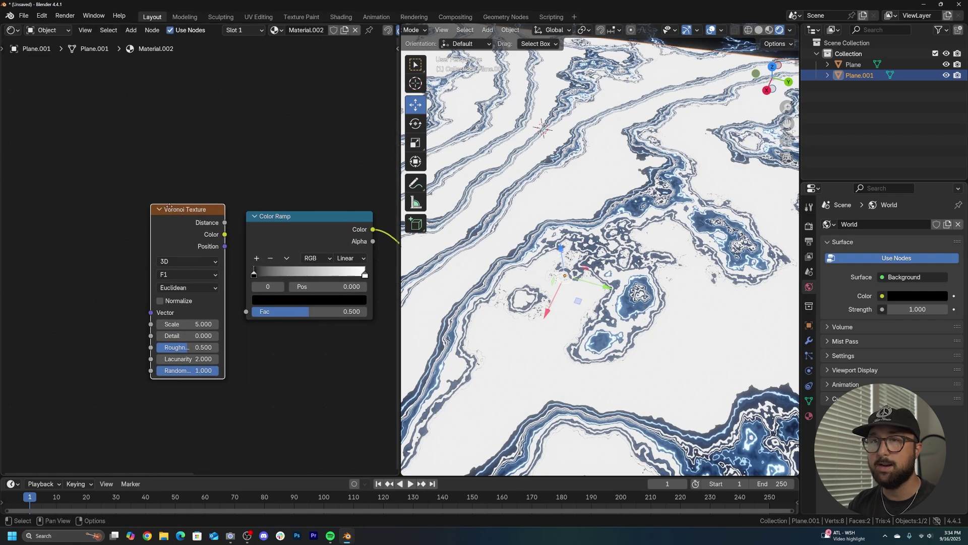
pyautogui.click(204, 228)
pyautogui.hotkey('ctrl', 't')
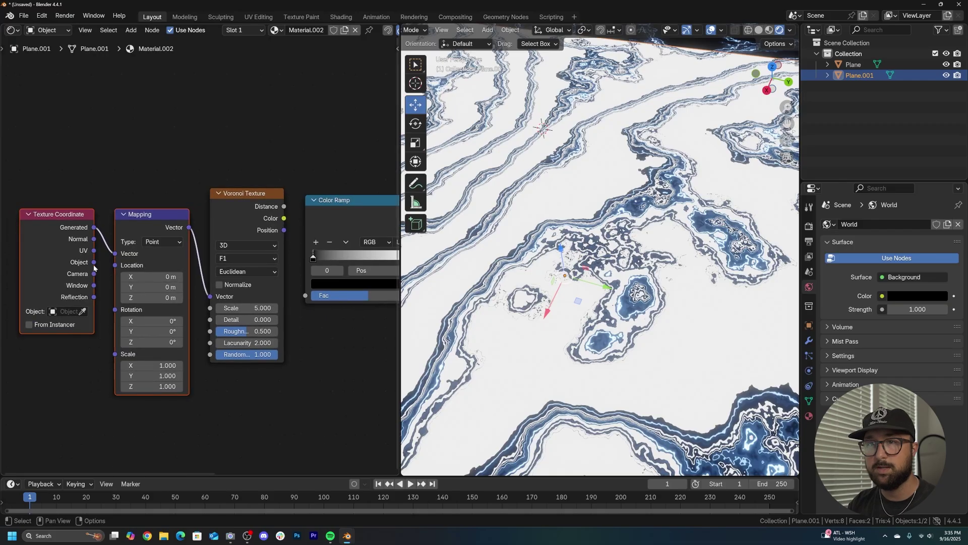
# Feed Object coordinates into the Mapping node and connect the Voronoi Texture's Distance output to the Color Ramp's Fac
pyautogui.moveTo(124, 255); pyautogui.dragTo(119, 252, button='middle')
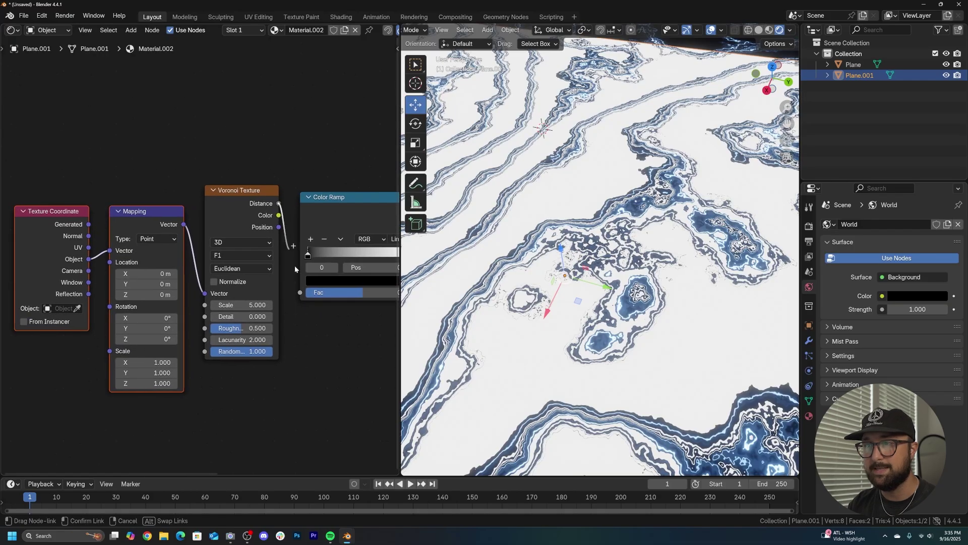
pyautogui.moveTo(301, 292); pyautogui.dragTo(301, 292)
pyautogui.moveTo(321, 255); pyautogui.dragTo(245, 259, button='middle')
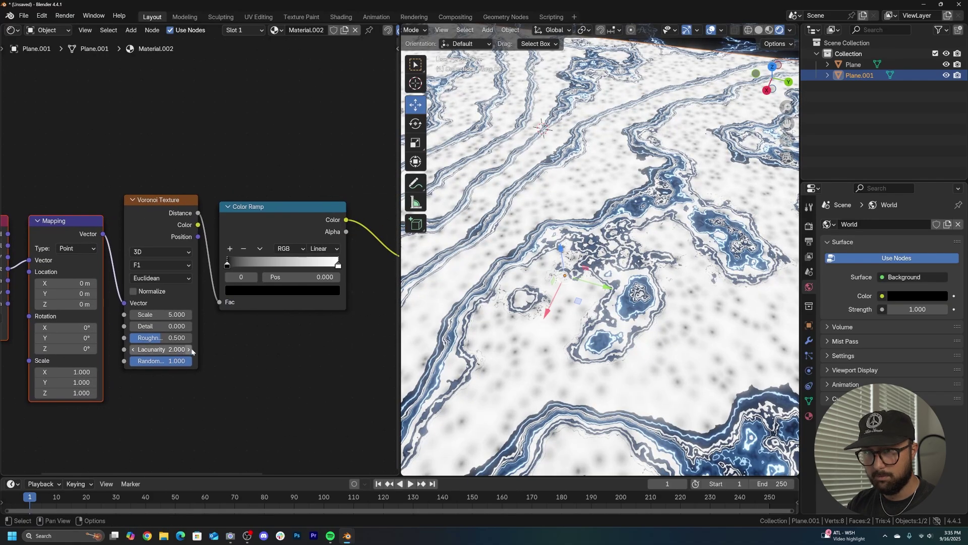
# Set the Voronoi Randomness to 0.000, then flip the Color Ramp and move its black stop to 0.038 for small dots
pyautogui.moveTo(174, 362); pyautogui.dragTo(112, 361)
pyautogui.click(260, 249)
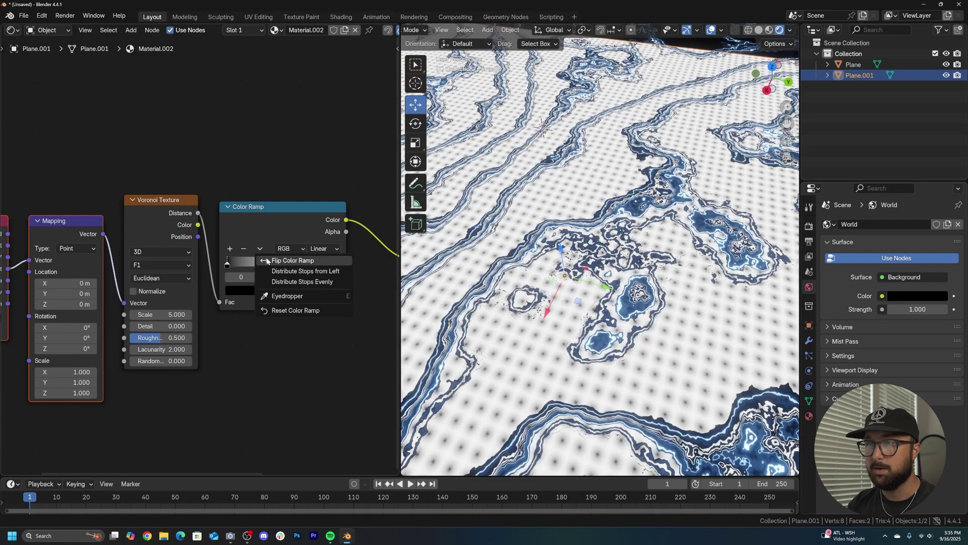
pyautogui.click(274, 258)
pyautogui.moveTo(338, 265); pyautogui.dragTo(232, 267)
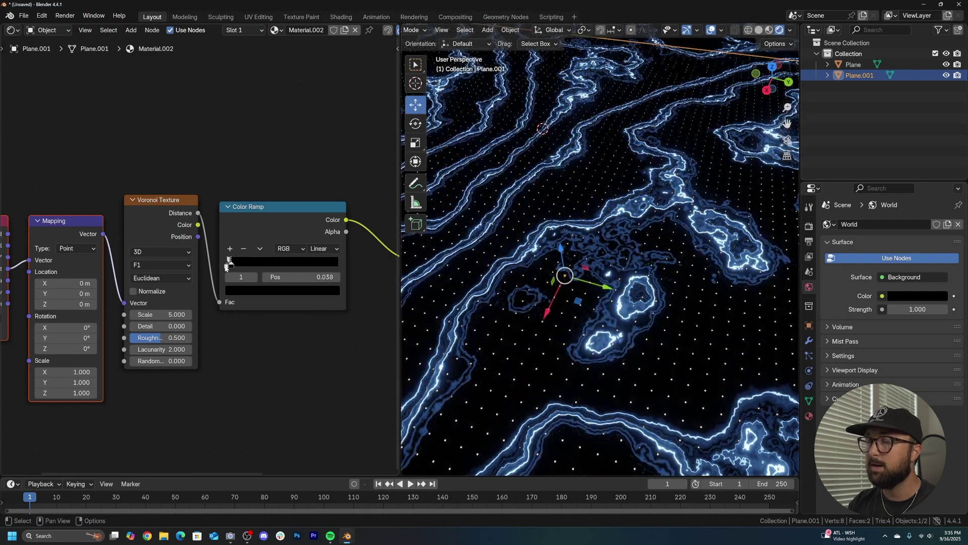
pyautogui.moveTo(603, 252); pyautogui.dragTo(595, 258, button='middle')
# Change the Color Ramp's white stop to a saturated blue, about #3F7EFF
pyautogui.moveTo(298, 276); pyautogui.dragTo(259, 276, button='middle')
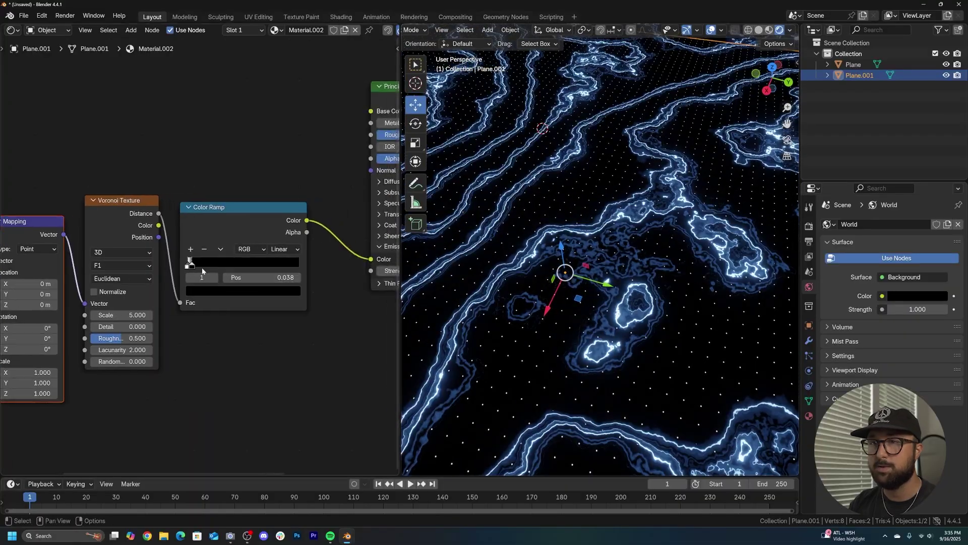
pyautogui.click(231, 295)
pyautogui.moveTo(247, 153); pyautogui.dragTo(252, 135)
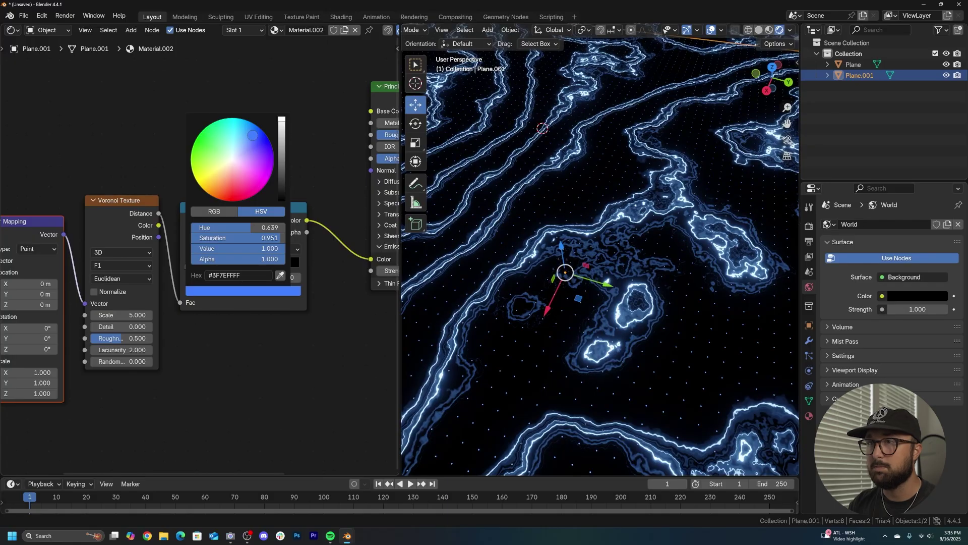
# Try a duplicate of the dotted plane raised about 3 m along Z, and delete the copy
pyautogui.moveTo(696, 262); pyautogui.dragTo(713, 77, button='middle')
pyautogui.click(759, 30)
pyautogui.moveTo(648, 190)
pyautogui.mouseDown(button='middle')
pyautogui.moveTo(645, 225)
pyautogui.moveTo(635, 228)
pyautogui.mouseUp(button='middle')
pyautogui.hotkey('shift', 'd')
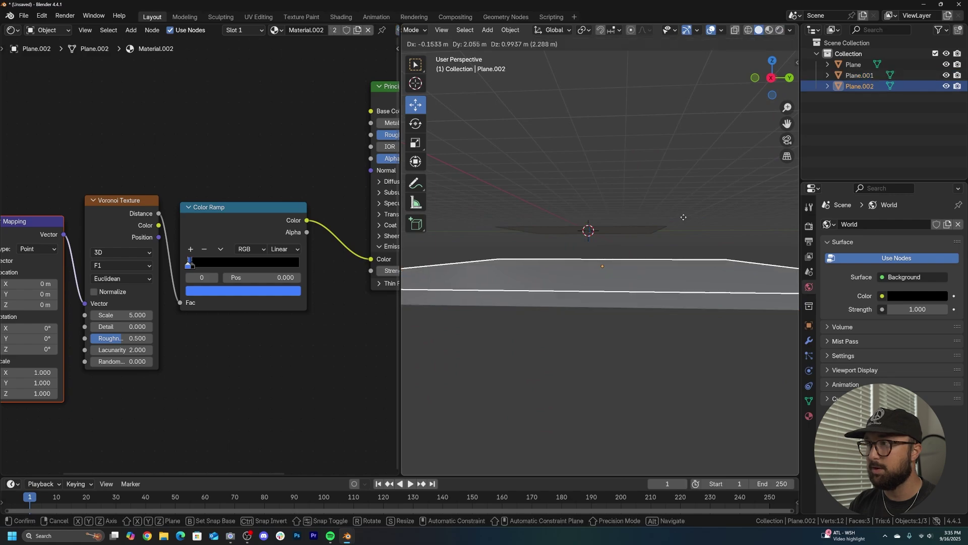
pyautogui.rightClick(683, 217)
pyautogui.moveTo(589, 230); pyautogui.dragTo(589, 219)
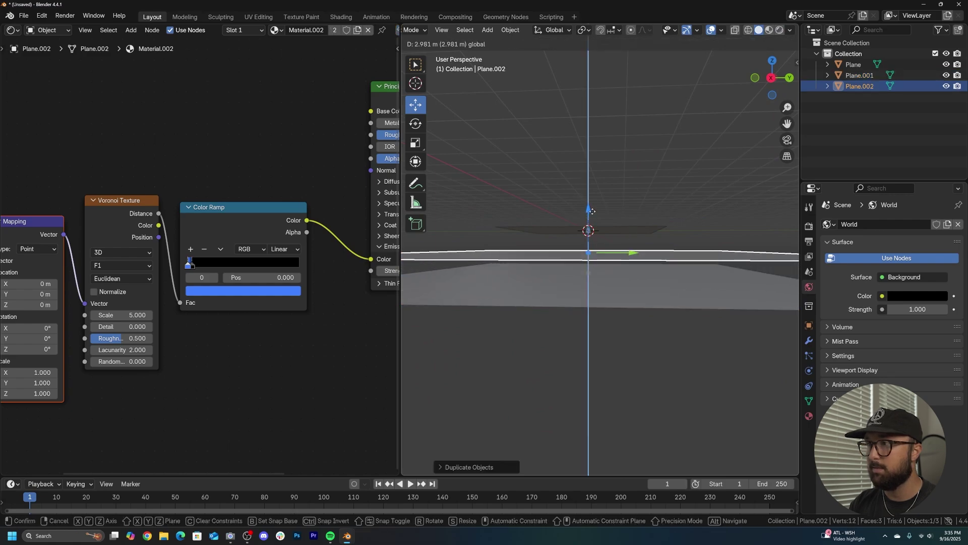
pyautogui.click(592, 213)
pyautogui.moveTo(596, 237); pyautogui.dragTo(624, 310, button='middle')
pyautogui.click(780, 30)
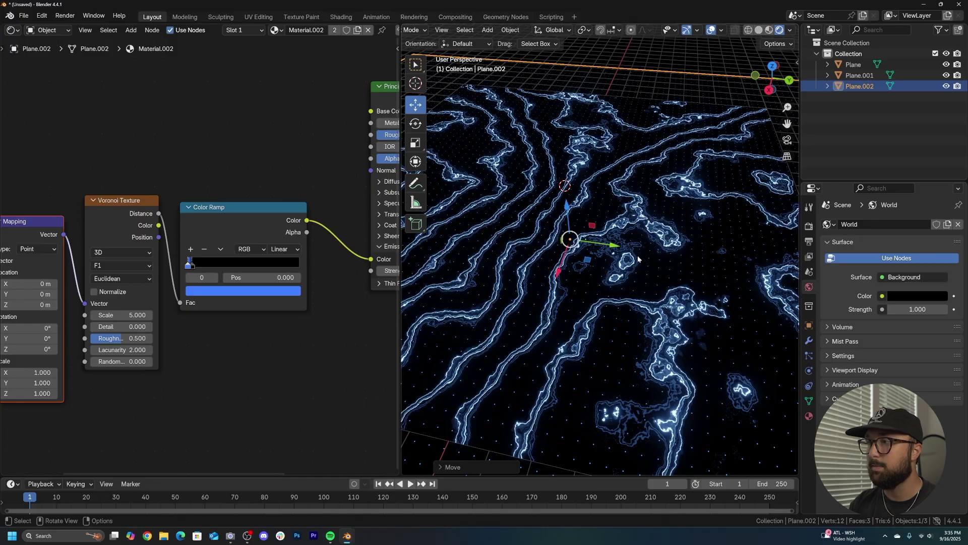
pyautogui.moveTo(638, 259); pyautogui.dragTo(617, 277, button='middle')
pyautogui.press('Delete')
# Duplicate the lower dotted plane and raise the copy along Z above the original, with the viewport back in rendered shading
pyautogui.click(582, 303)
pyautogui.scroll(-6, 629, 298)
pyautogui.click(759, 29)
pyautogui.scroll(-3, 650, 235)
pyautogui.click(607, 291)
pyautogui.hotkey('shift', 'd')
pyautogui.rightClick(620, 242)
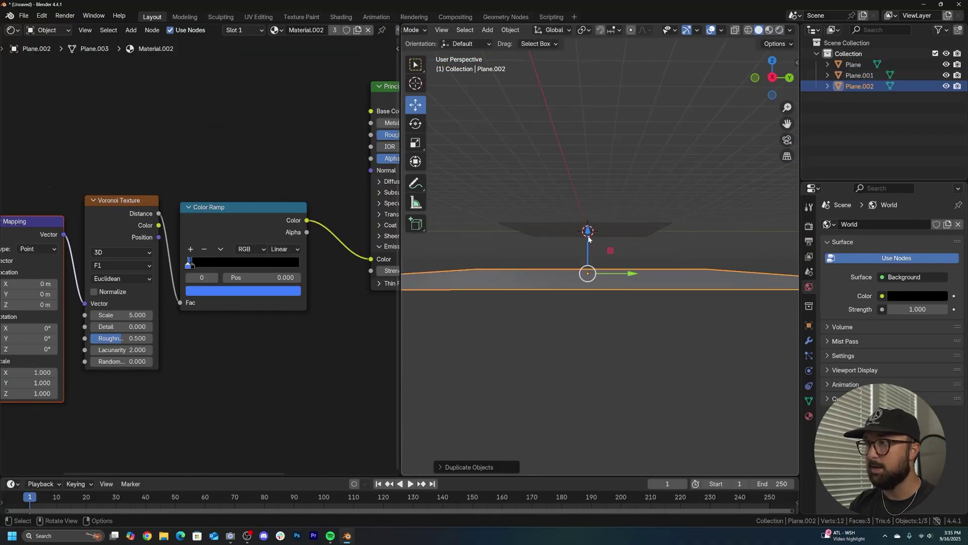
pyautogui.moveTo(589, 239); pyautogui.dragTo(589, 219)
pyautogui.moveTo(588, 218); pyautogui.dragTo(607, 309, button='middle')
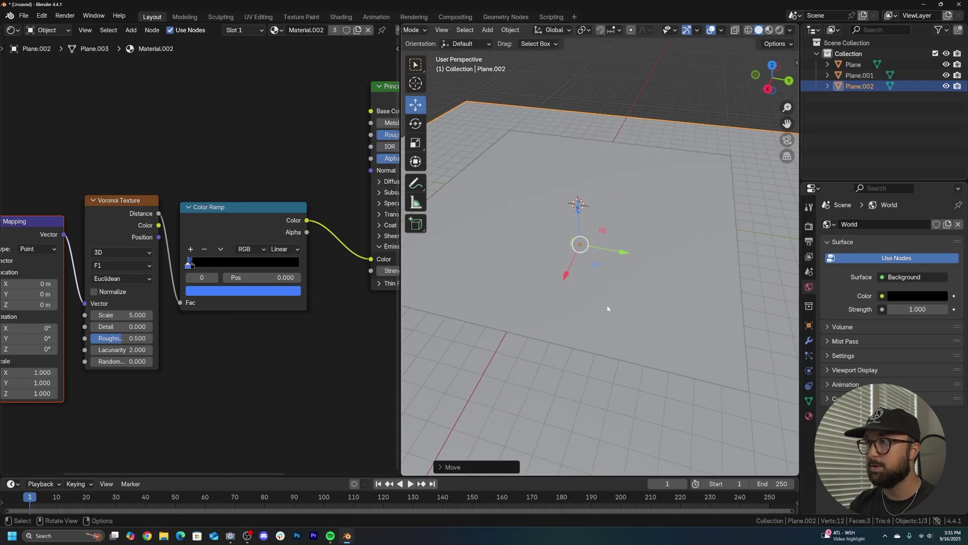
pyautogui.scroll(4, 607, 309)
pyautogui.click(781, 30)
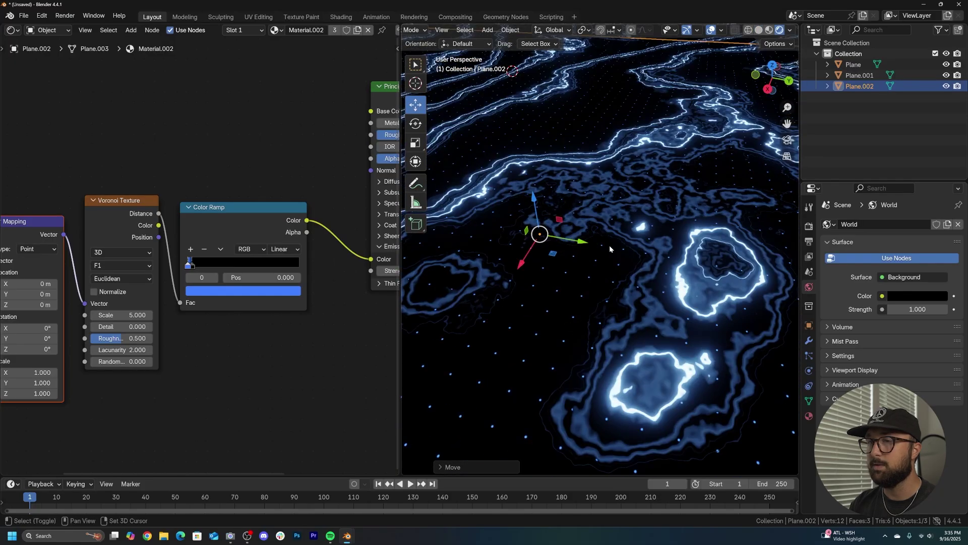
# Make the duplicated plane's material a single-user copy and set its Voronoi distance metric to Chebychev
pyautogui.press('Home')
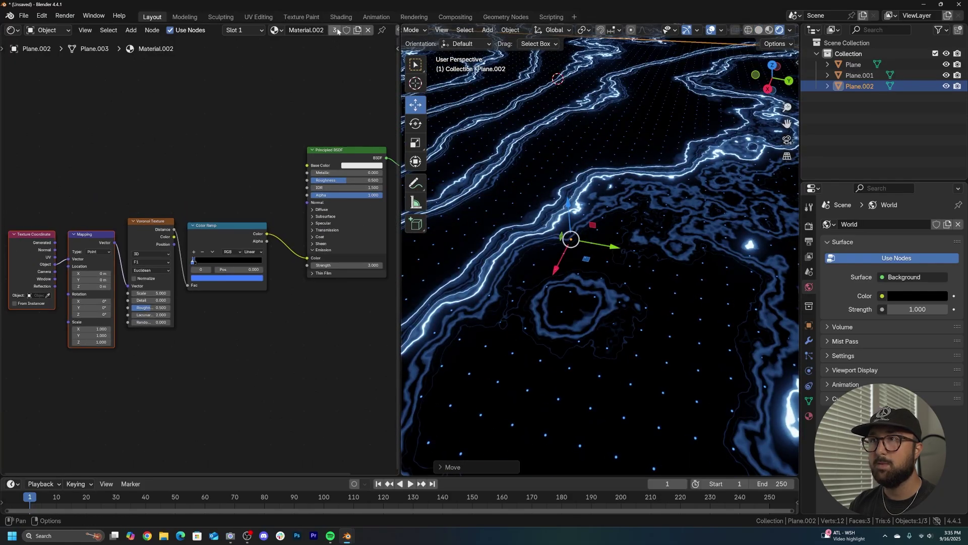
pyautogui.scroll(2, 262, 268)
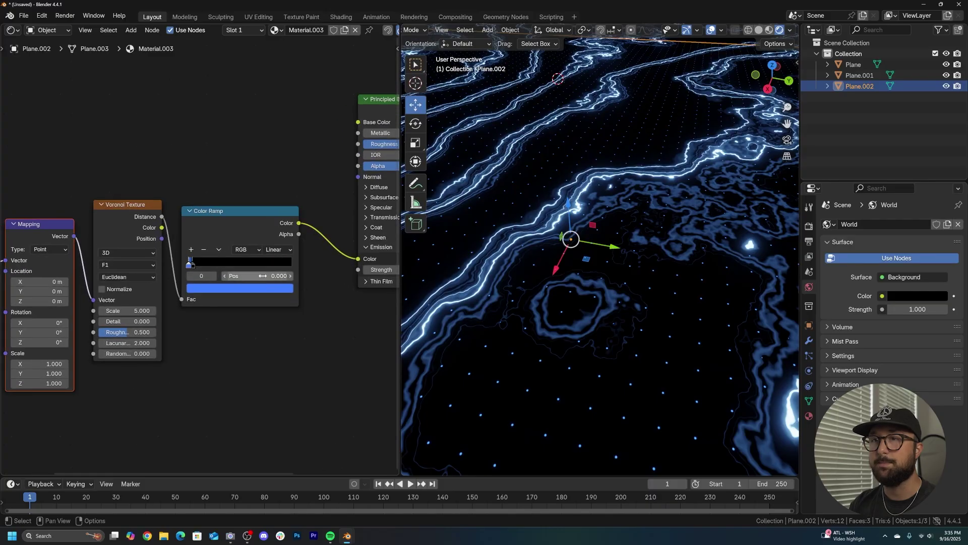
pyautogui.scroll(2, 138, 259)
pyautogui.click(101, 288)
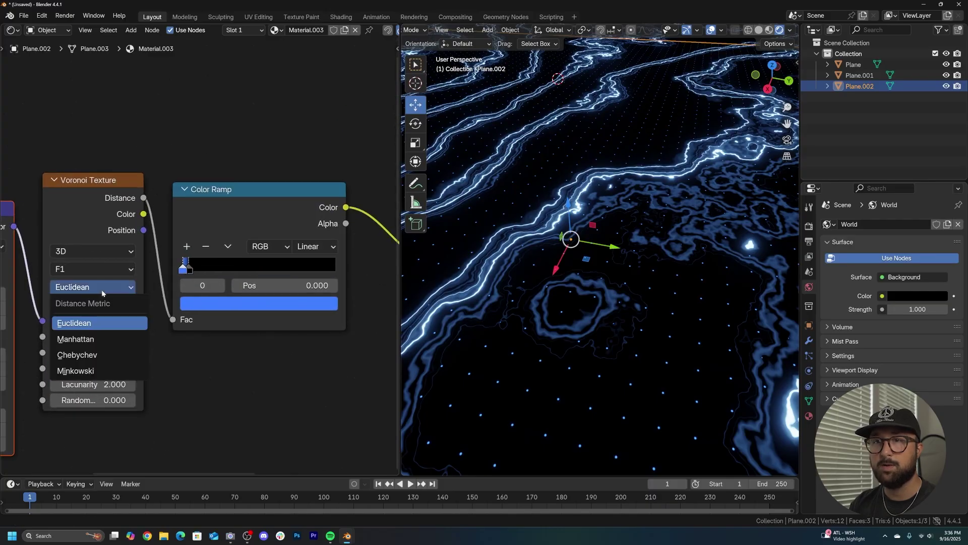
pyautogui.click(81, 356)
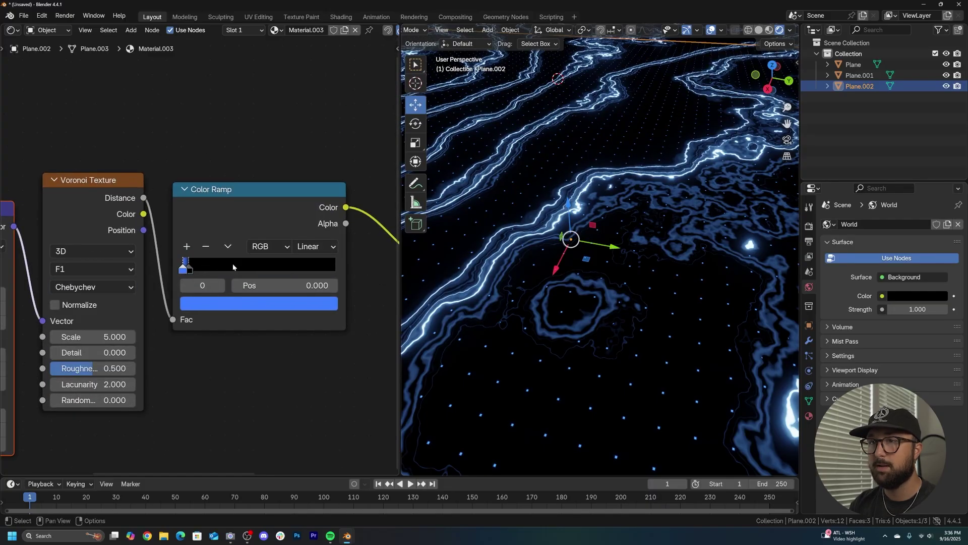
# Rearrange the Color Ramp stops with black at the start and blue at the end, and set the Voronoi Scale to 2.360
pyautogui.moveTo(190, 271); pyautogui.dragTo(341, 269)
pyautogui.moveTo(240, 272); pyautogui.dragTo(283, 271)
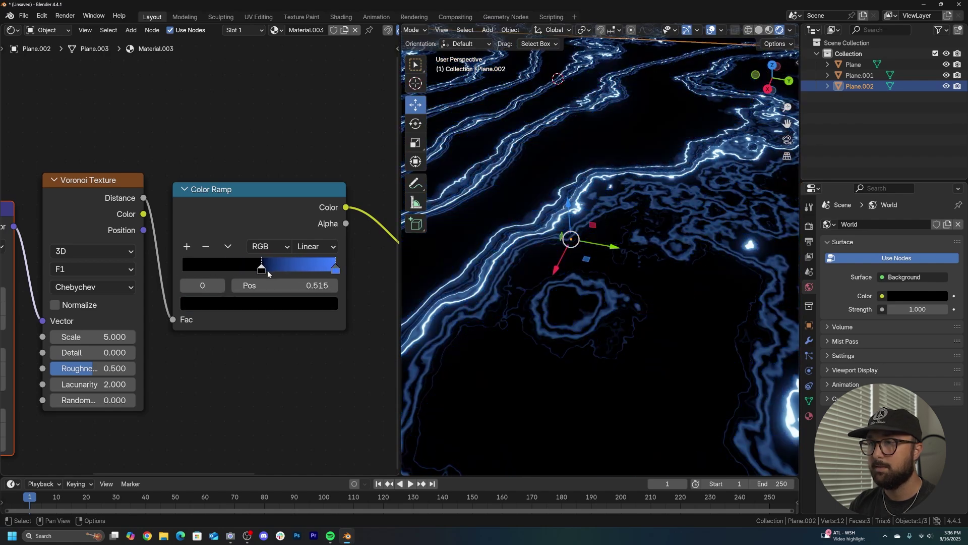
pyautogui.click(317, 246)
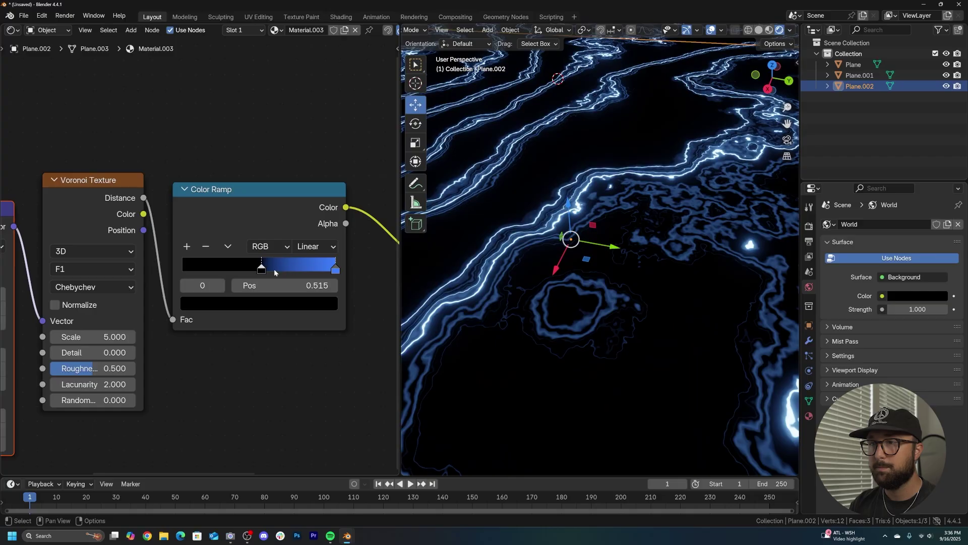
pyautogui.moveTo(262, 269)
pyautogui.mouseDown()
pyautogui.moveTo(230, 265)
pyautogui.moveTo(245, 262)
pyautogui.mouseUp()
pyautogui.moveTo(113, 336); pyautogui.dragTo(89, 336)
# Switch the Color Ramp to Constant interpolation and move its blue stop to 0.496
pyautogui.click(326, 248)
pyautogui.click(318, 345)
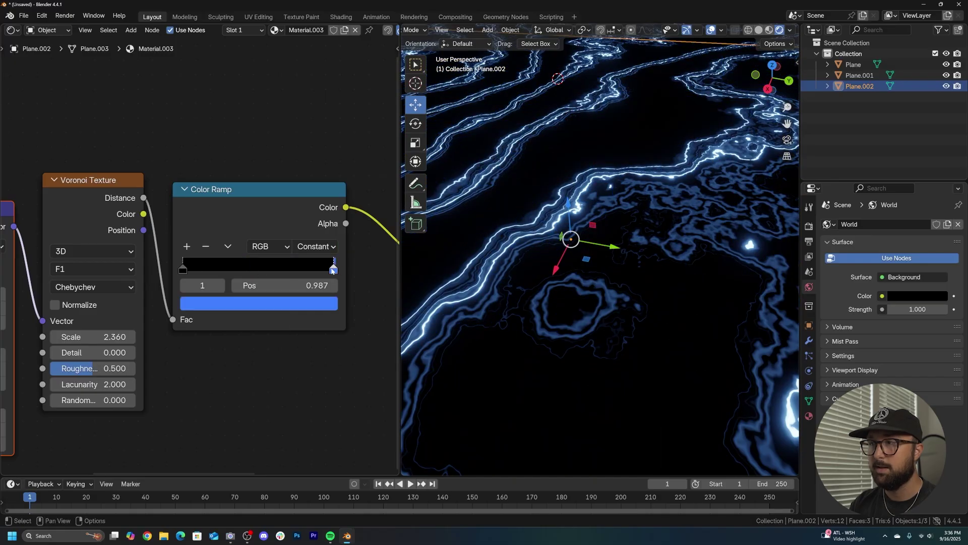
pyautogui.moveTo(294, 275); pyautogui.dragTo(255, 274)
# Set the grid material's Emission Strength to 1.500
pyautogui.moveTo(286, 259); pyautogui.dragTo(61, 261, button='middle')
pyautogui.moveTo(295, 278); pyautogui.dragTo(308, 278)
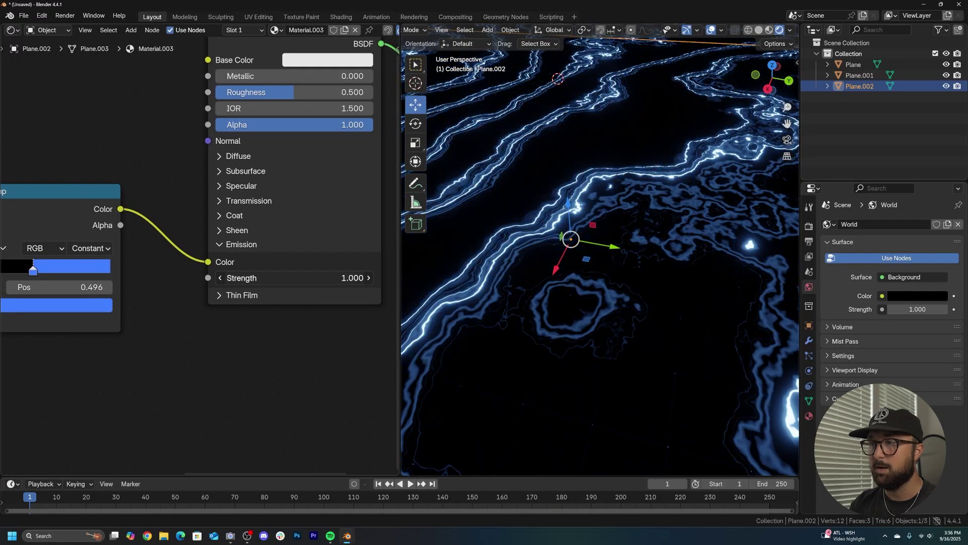
pyautogui.moveTo(626, 252); pyautogui.dragTo(627, 291, button='middle')
# Connect the Color Ramp's Color output to the Principled BSDF's Alpha and change the grid material's render method
pyautogui.moveTo(141, 185); pyautogui.dragTo(249, 261, button='middle')
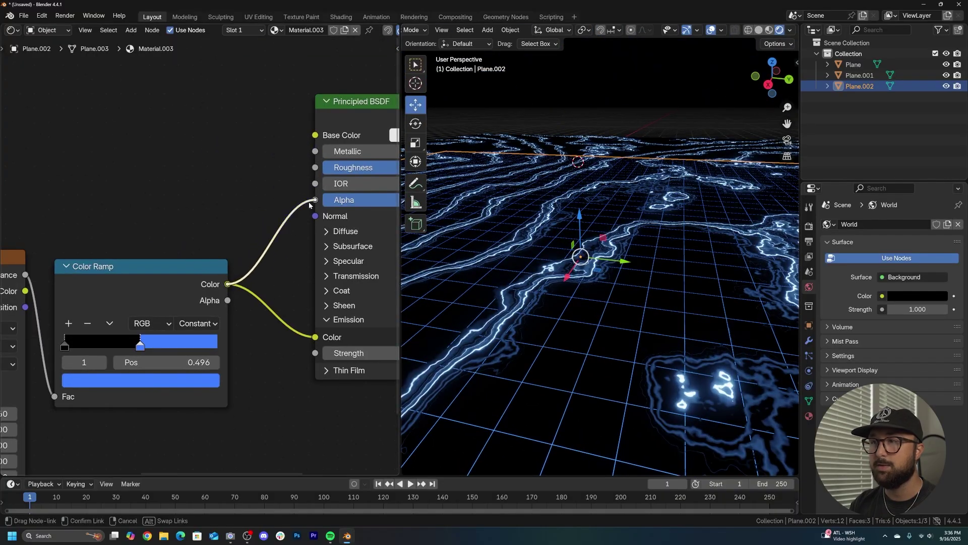
pyautogui.moveTo(309, 204); pyautogui.dragTo(312, 201)
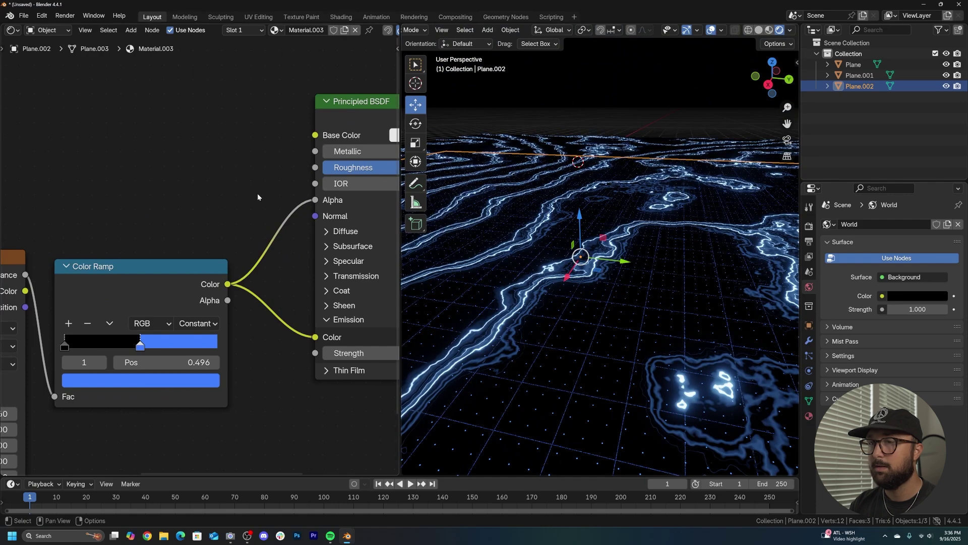
pyautogui.click(809, 415)
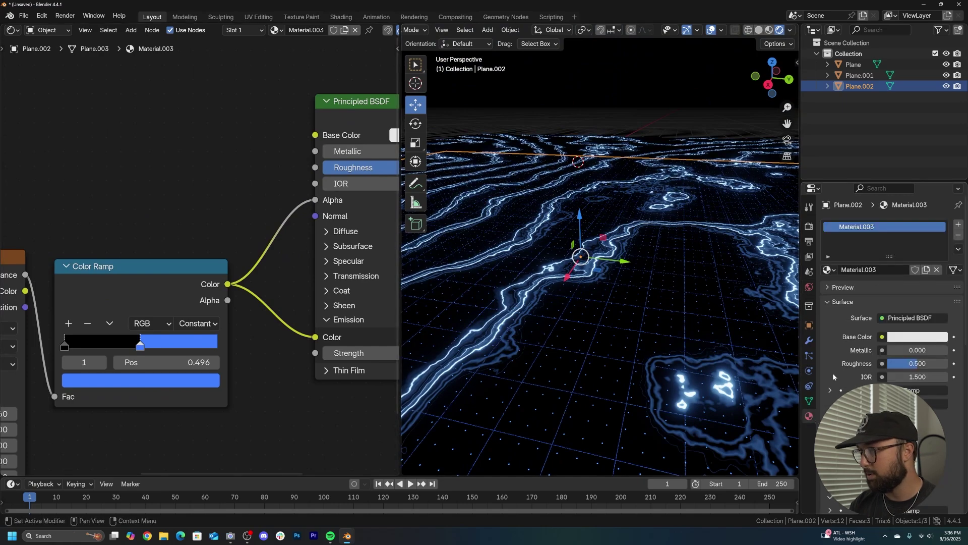
pyautogui.scroll(-10, 887, 283)
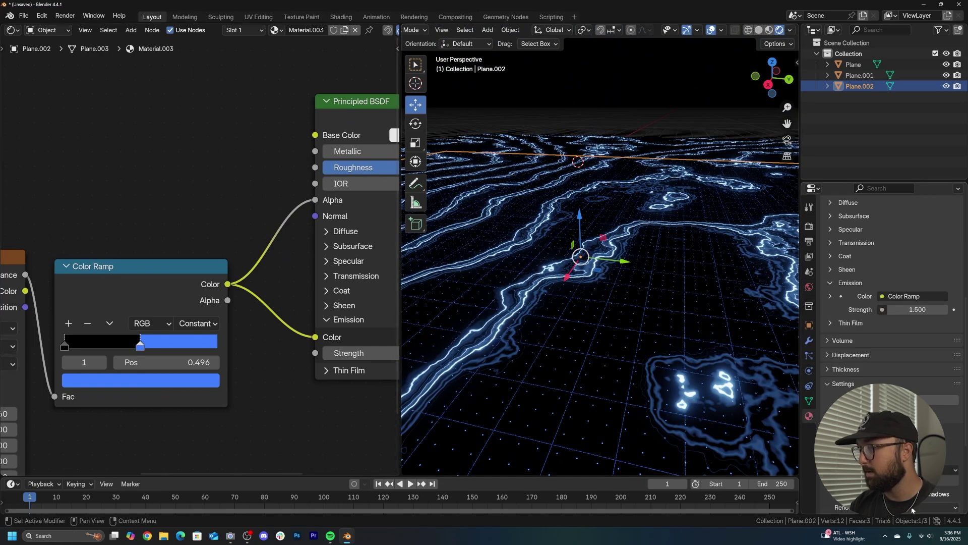
pyautogui.click(915, 483)
# Adjust the grid thickness by moving the Color Ramp's blue stop to 0.494, and set the Emission Strength to 2.500
pyautogui.moveTo(692, 317); pyautogui.dragTo(677, 329, button='middle')
pyautogui.moveTo(141, 347); pyautogui.dragTo(130, 347)
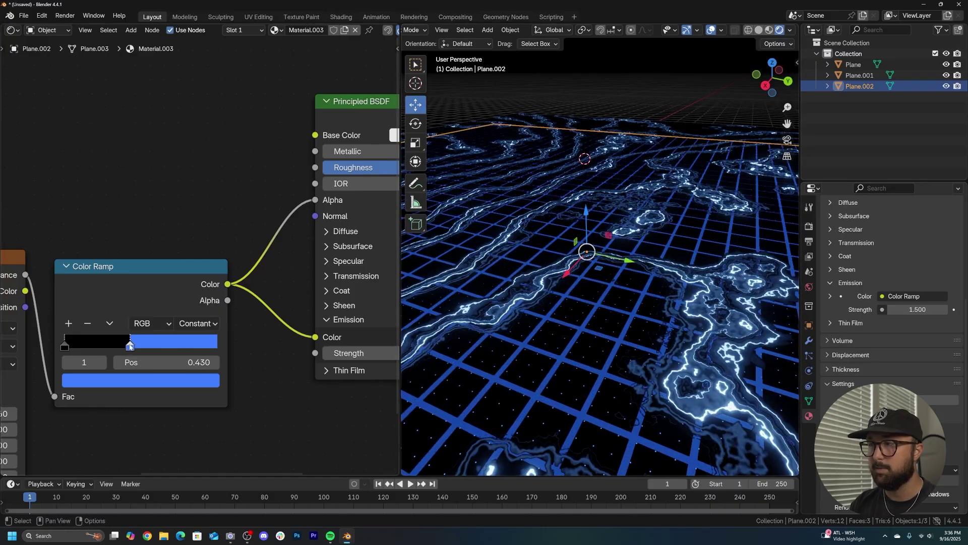
pyautogui.moveTo(555, 326); pyautogui.dragTo(592, 325, button='middle')
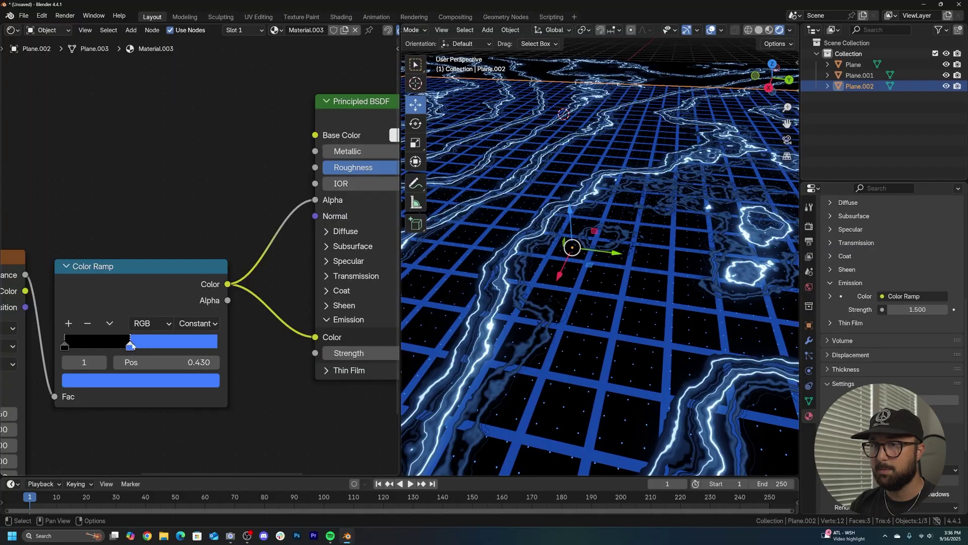
pyautogui.moveTo(131, 345); pyautogui.dragTo(140, 347)
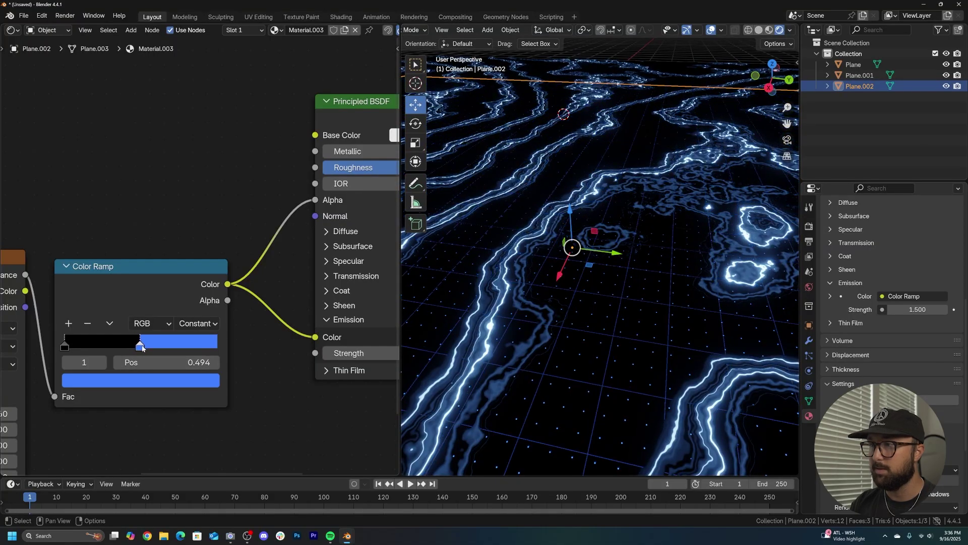
pyautogui.scroll(-2, 616, 286)
pyautogui.moveTo(339, 304); pyautogui.dragTo(249, 287, button='middle')
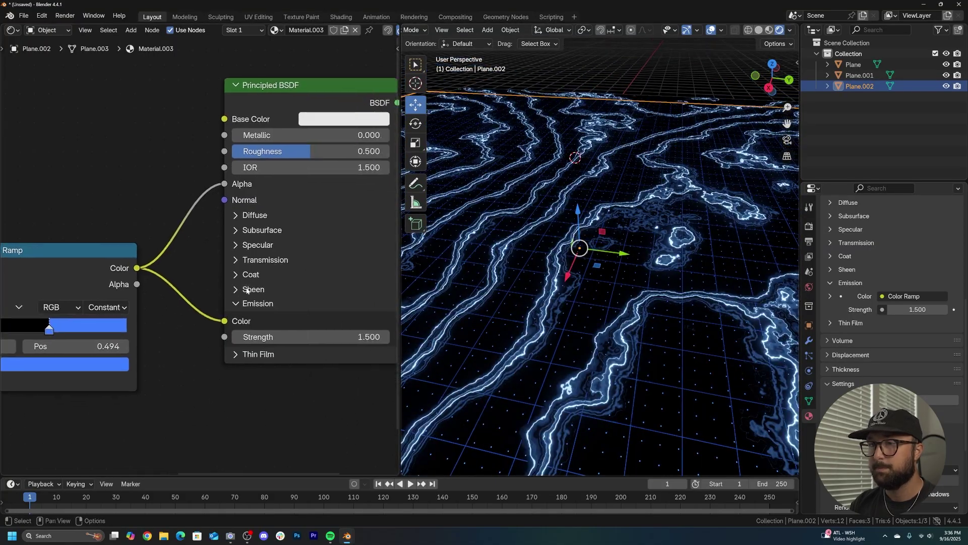
pyautogui.moveTo(301, 338); pyautogui.dragTo(305, 338)
# Set the grid's Voronoi Scale to 1.000 and fine-tune the blue ramp stop to just under 0.5 for thin lines
pyautogui.moveTo(163, 311); pyautogui.dragTo(296, 271, button='middle')
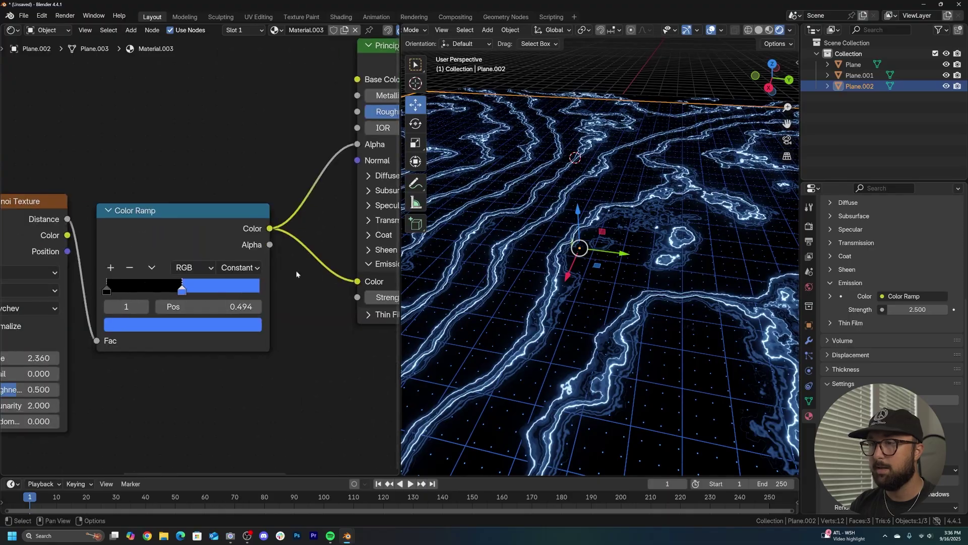
pyautogui.moveTo(77, 361); pyautogui.dragTo(223, 353, button='middle')
pyautogui.write('1')
pyautogui.press('Return')
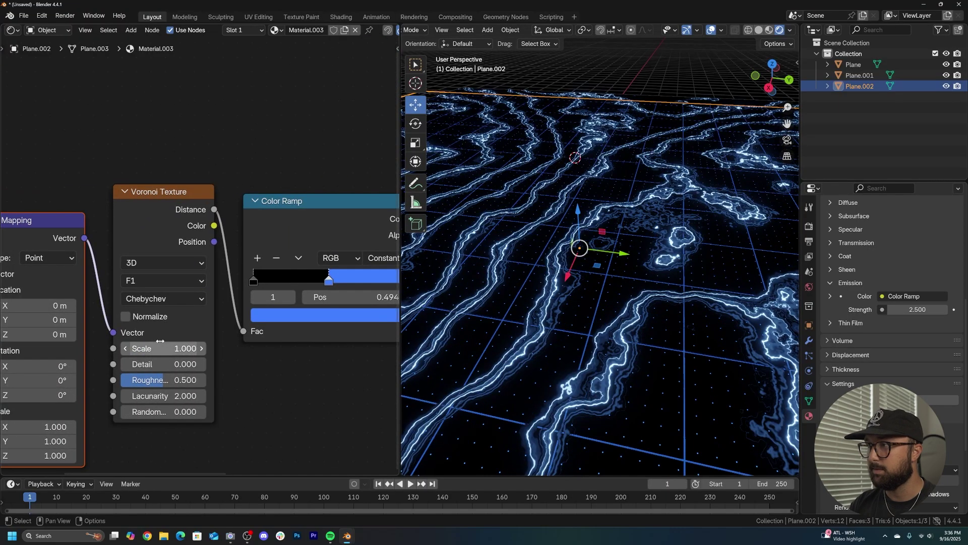
pyautogui.scroll(3, 311, 287)
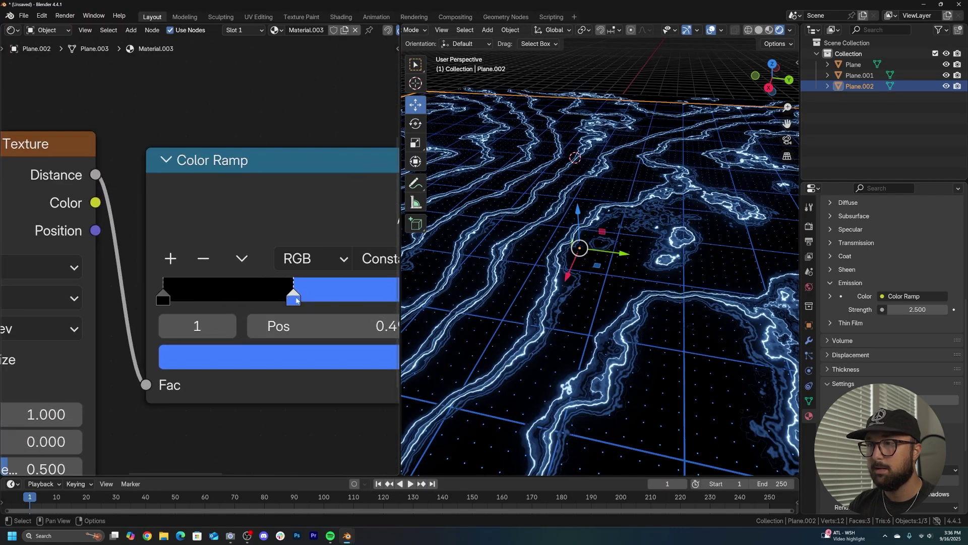
pyautogui.moveTo(292, 298); pyautogui.dragTo(304, 300)
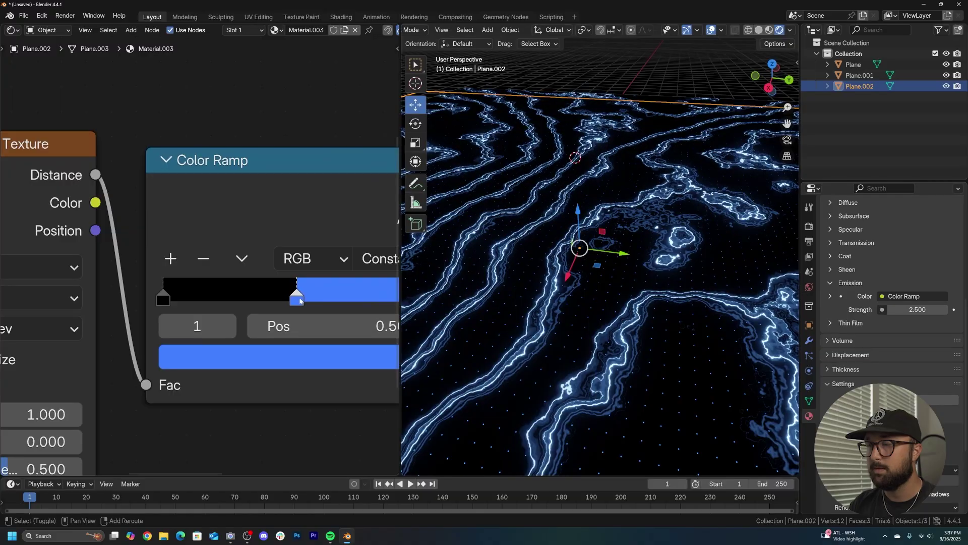
pyautogui.moveTo(298, 301); pyautogui.dragTo(298, 302)
# Expand the 3D viewport over the node editor area and inspect the layered lines, grid and dots up close
pyautogui.moveTo(662, 266); pyautogui.dragTo(656, 277, button='middle')
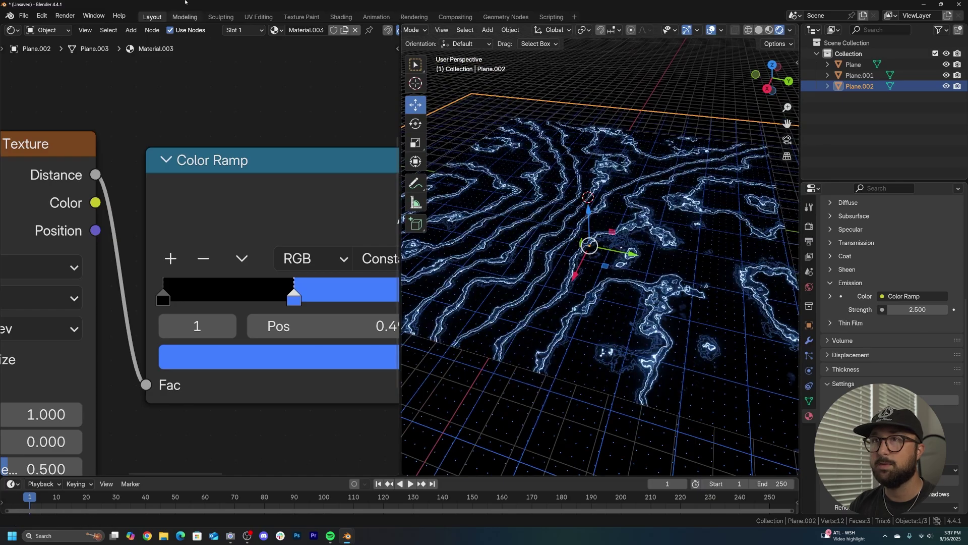
pyautogui.moveTo(404, 471); pyautogui.dragTo(359, 446)
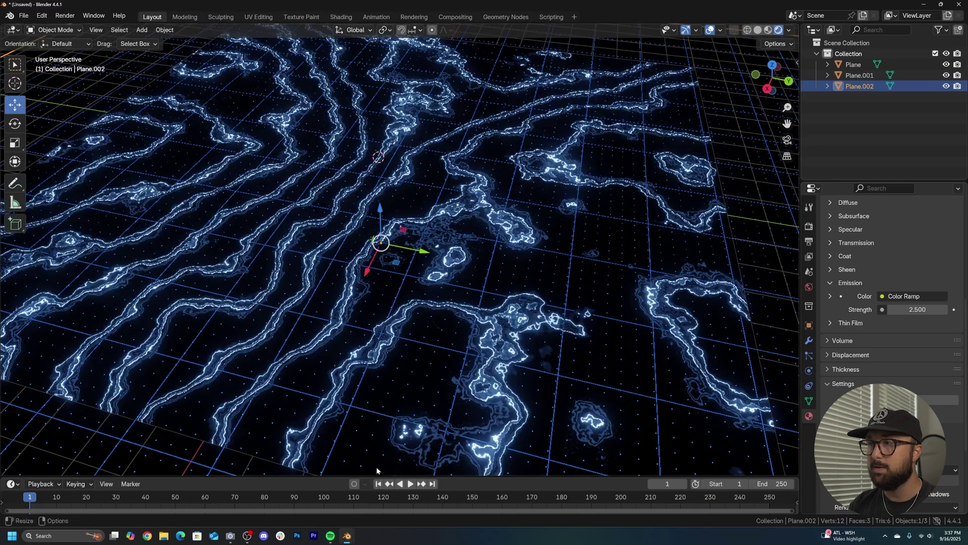
pyautogui.scroll(2, 455, 393)
pyautogui.keyDown('shift'); pyautogui.moveTo(428, 370); pyautogui.dragTo(447, 413, button='middle'); pyautogui.keyUp('shift')
pyautogui.scroll(4, 447, 411)
pyautogui.scroll(-6, 425, 345)
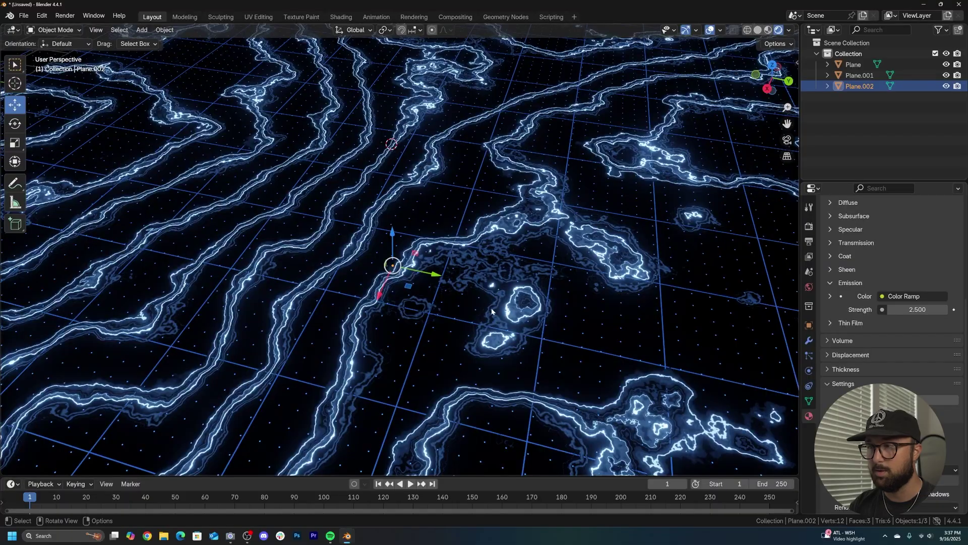
# Add a Plain Axes empty and move it onto the branching cluster of glowing lines
pyautogui.scroll(-4, 492, 311)
pyautogui.scroll(-3, 513, 316)
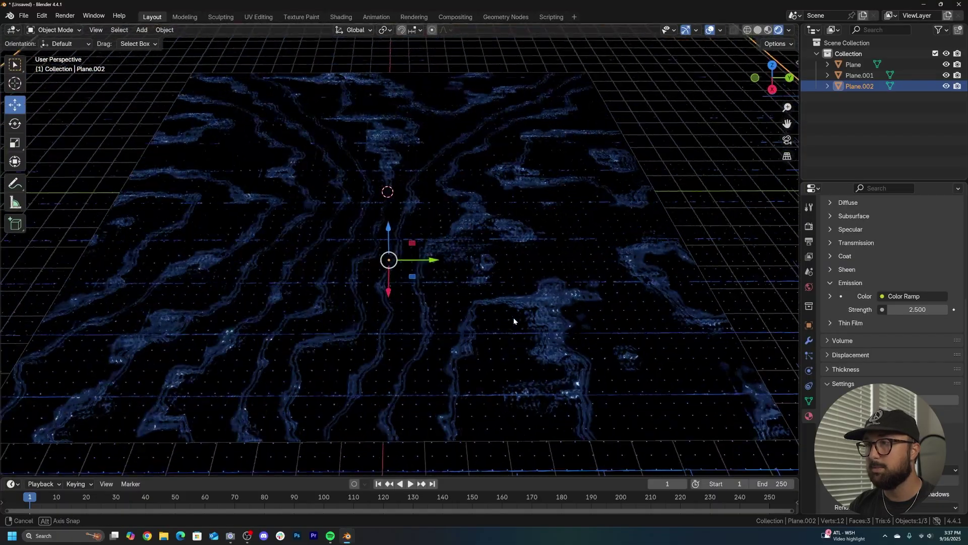
pyautogui.scroll(8, 473, 298)
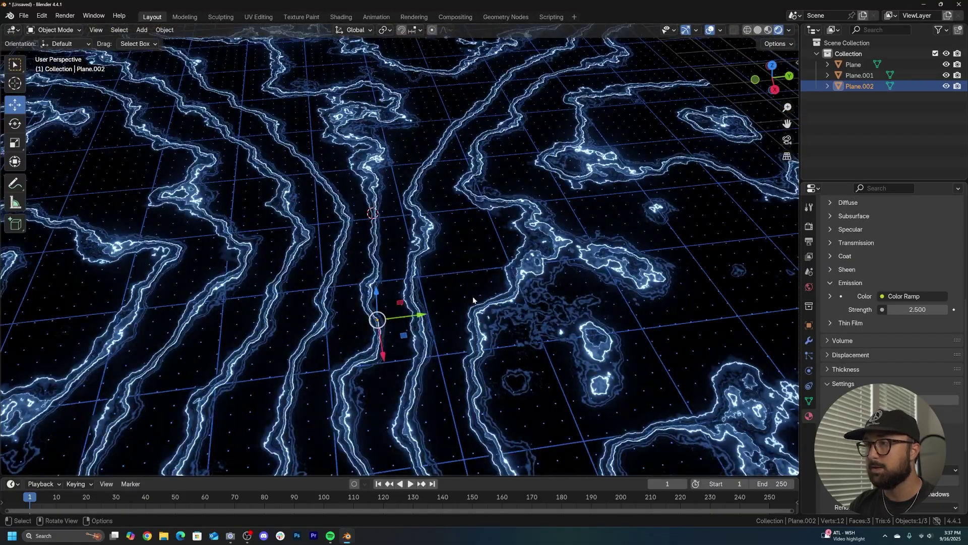
pyautogui.hotkey('shift', 'a')
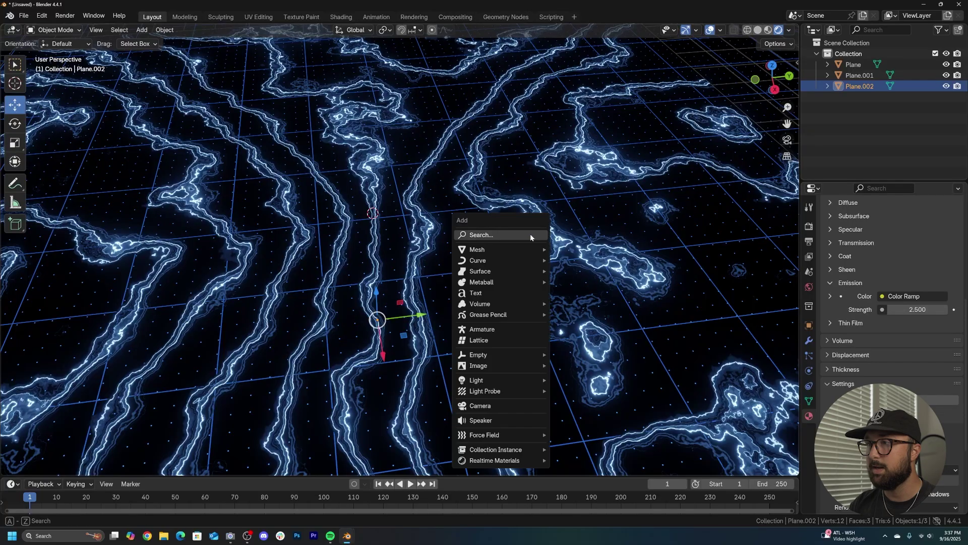
pyautogui.moveTo(483, 359)
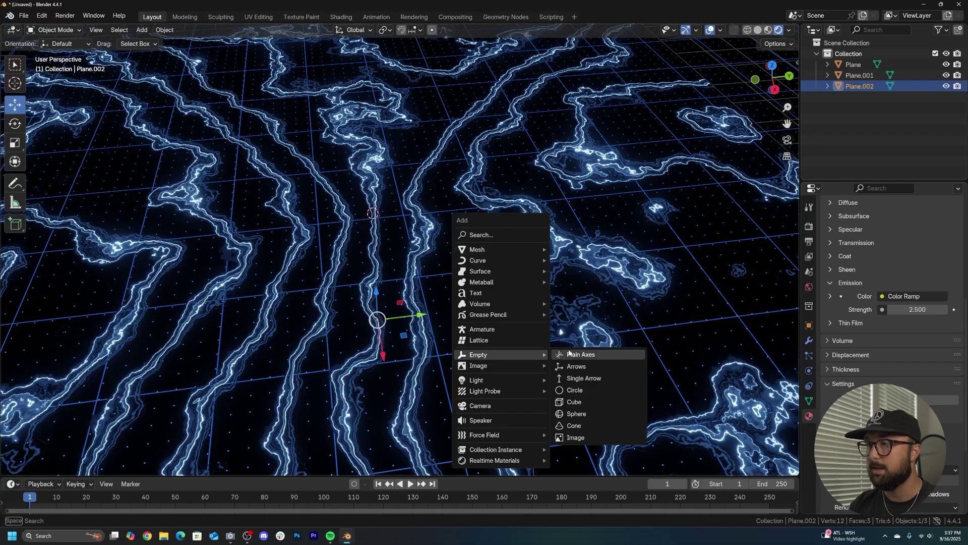
pyautogui.click(567, 356)
pyautogui.moveTo(410, 212); pyautogui.dragTo(546, 293)
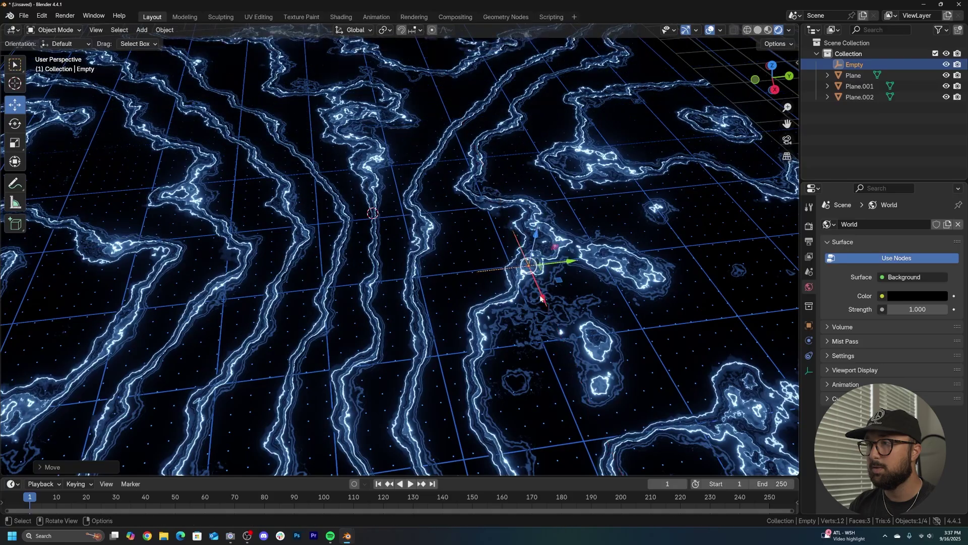
# Add a camera and align it to the current view of the pattern
pyautogui.hotkey('shift', 'a')
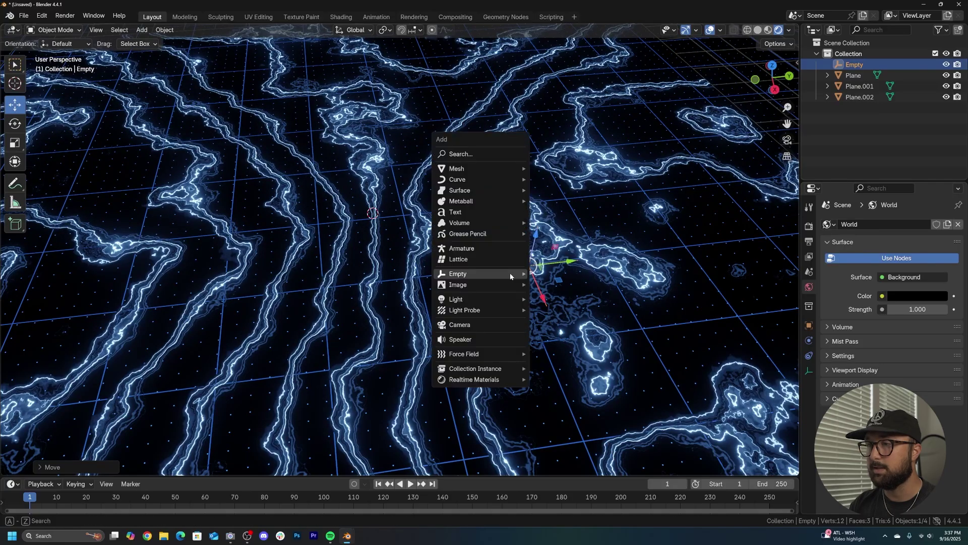
pyautogui.click(472, 329)
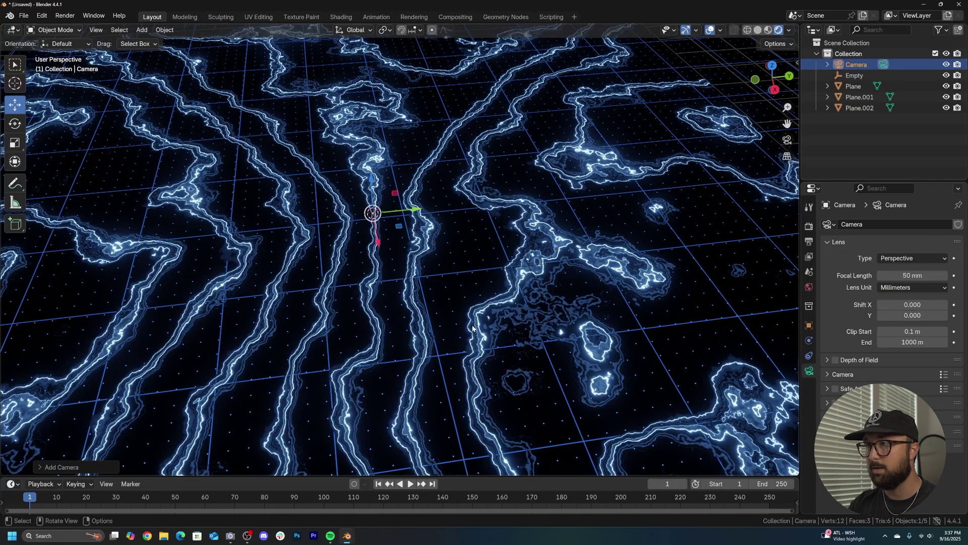
pyautogui.press('ctrl+alt+KP_0')
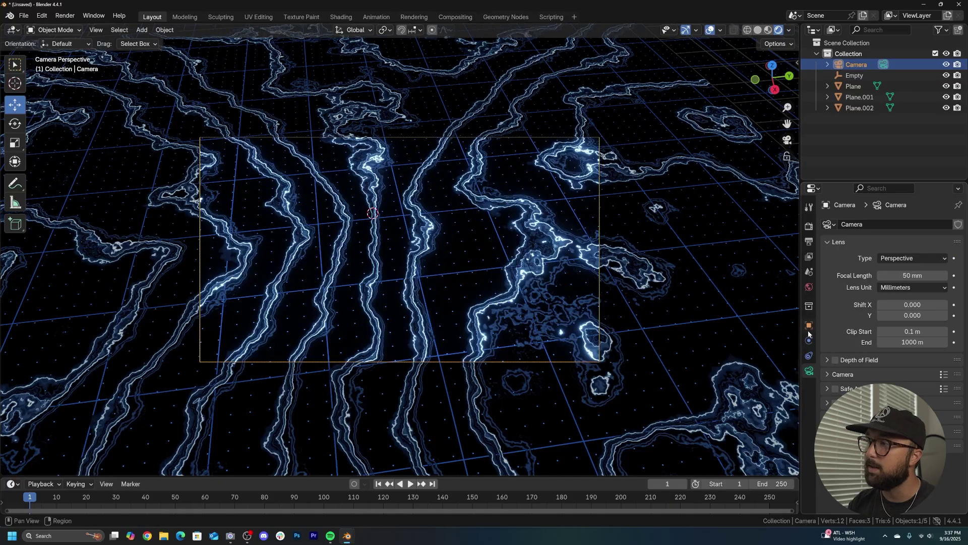
# Give the camera a Track To constraint targeting the Empty
pyautogui.click(809, 355)
pyautogui.click(867, 224)
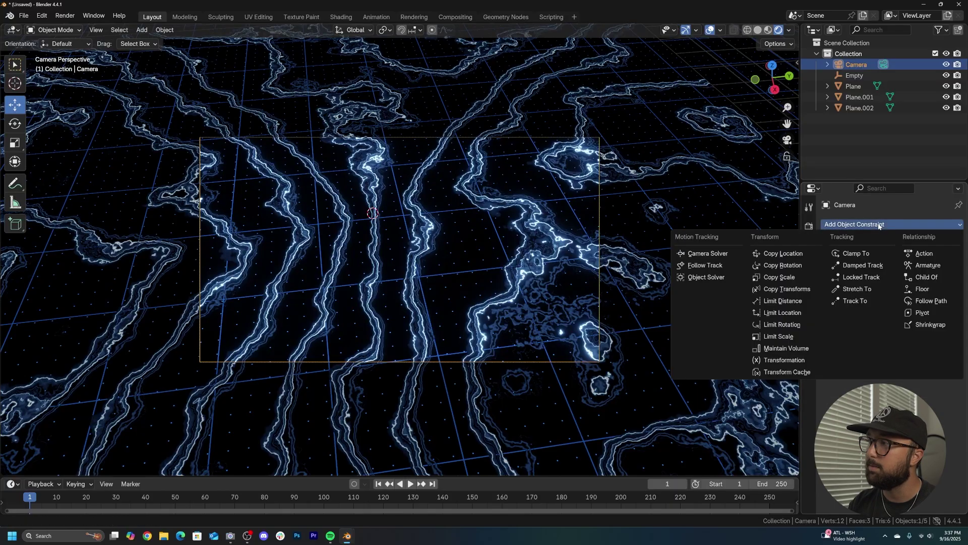
pyautogui.click(864, 301)
pyautogui.click(903, 257)
pyautogui.click(903, 276)
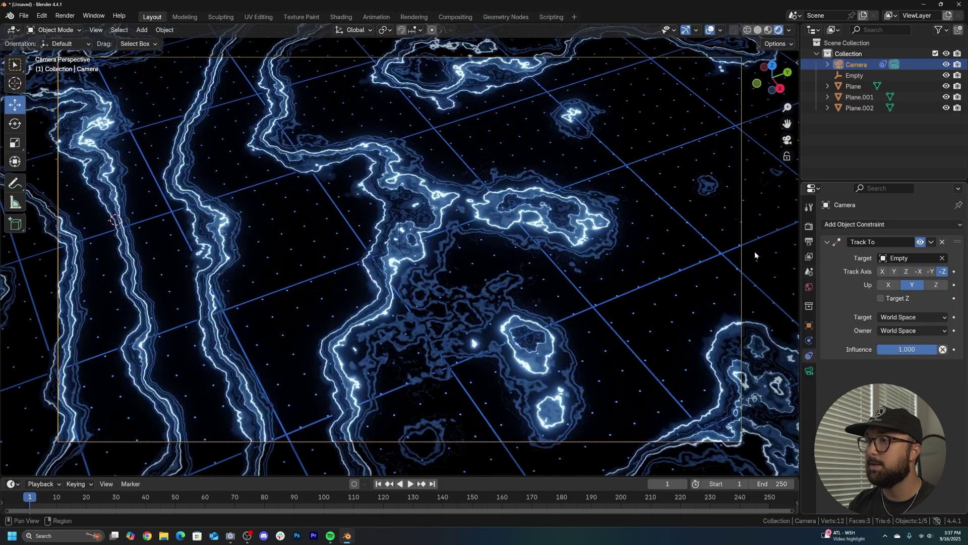
# Try out camera moves around the tracked empty and place the camera at its starting viewpoint
pyautogui.press('g')
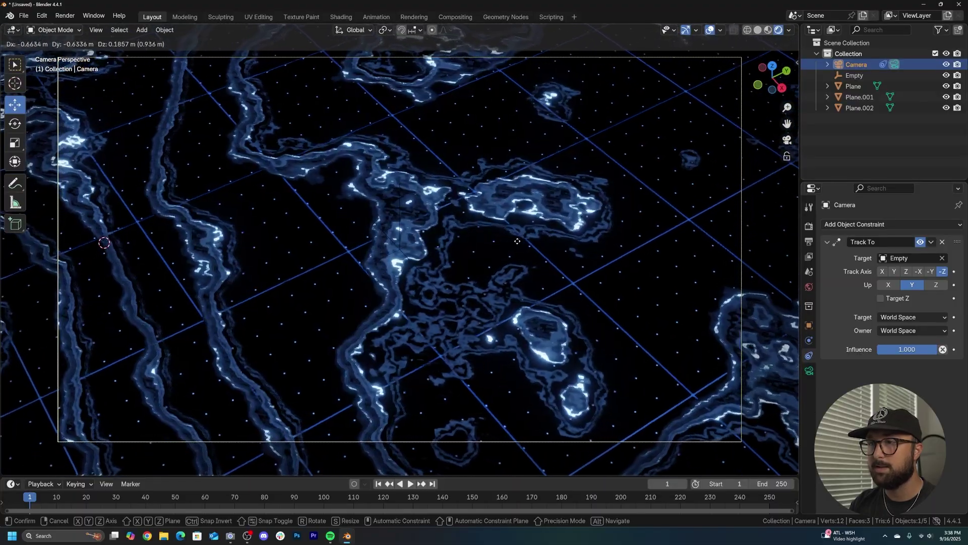
pyautogui.click(675, 248)
pyautogui.scroll(-4, 626, 249)
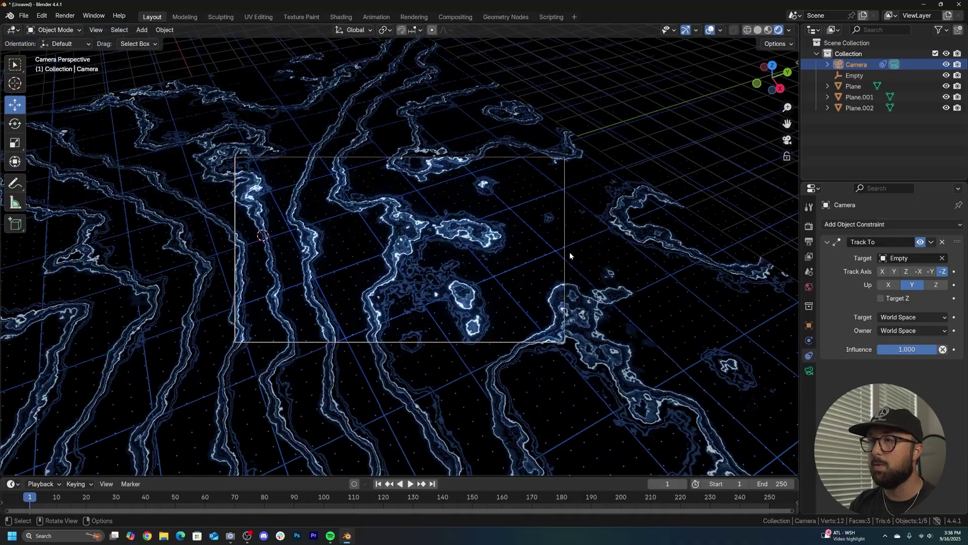
pyautogui.scroll(4, 515, 255)
pyautogui.scroll(-4, 515, 256)
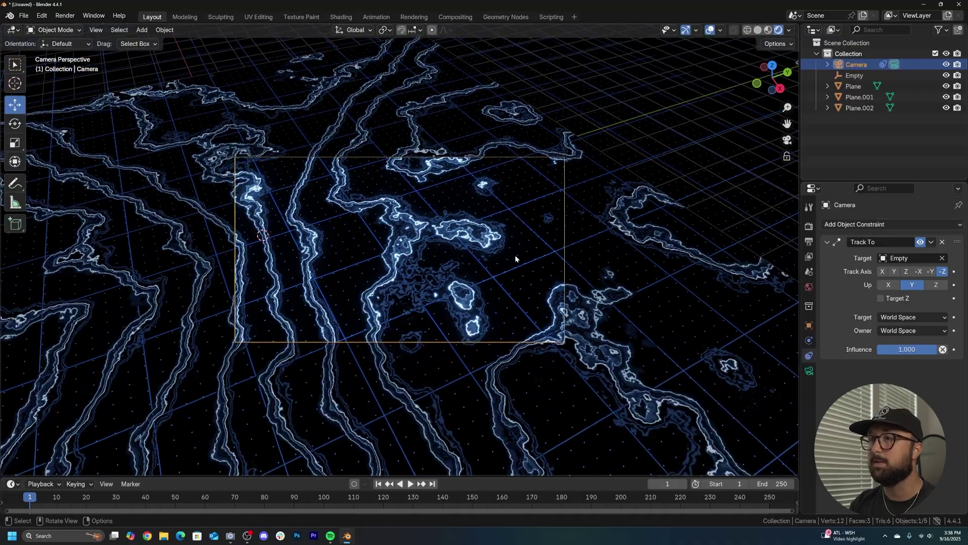
pyautogui.scroll(3, 505, 254)
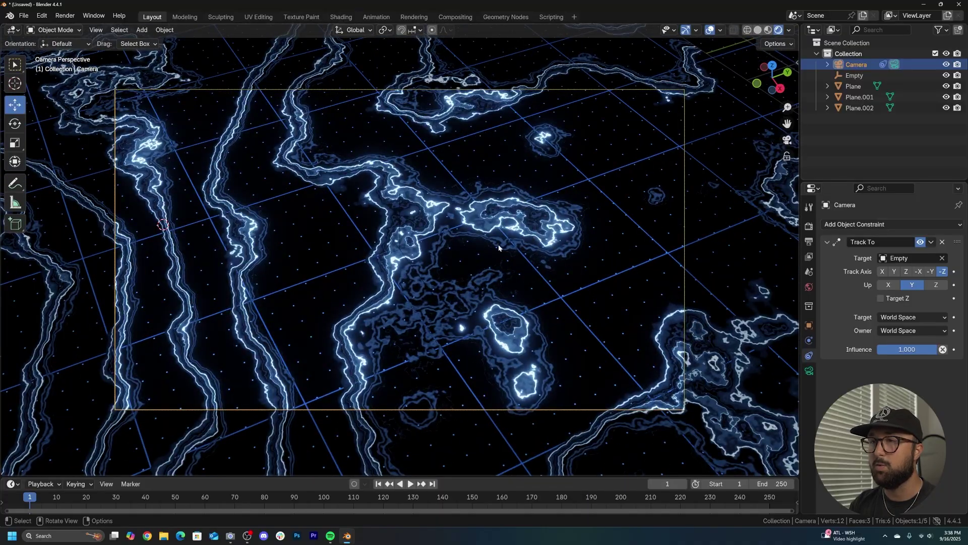
pyautogui.press('g')
pyautogui.click(156, 504)
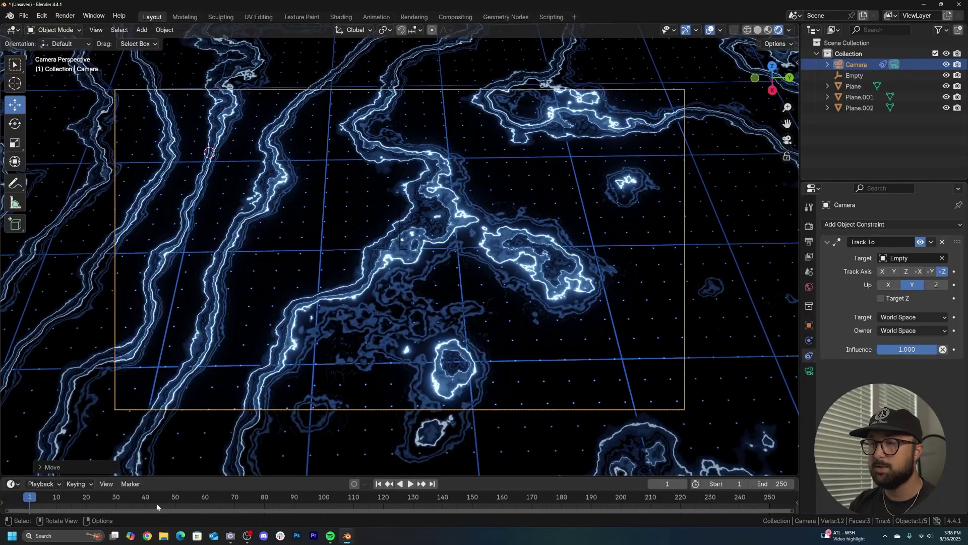
# Enlarge the timeline and set the animation's end frame to 400
pyautogui.moveTo(287, 477); pyautogui.dragTo(745, 409)
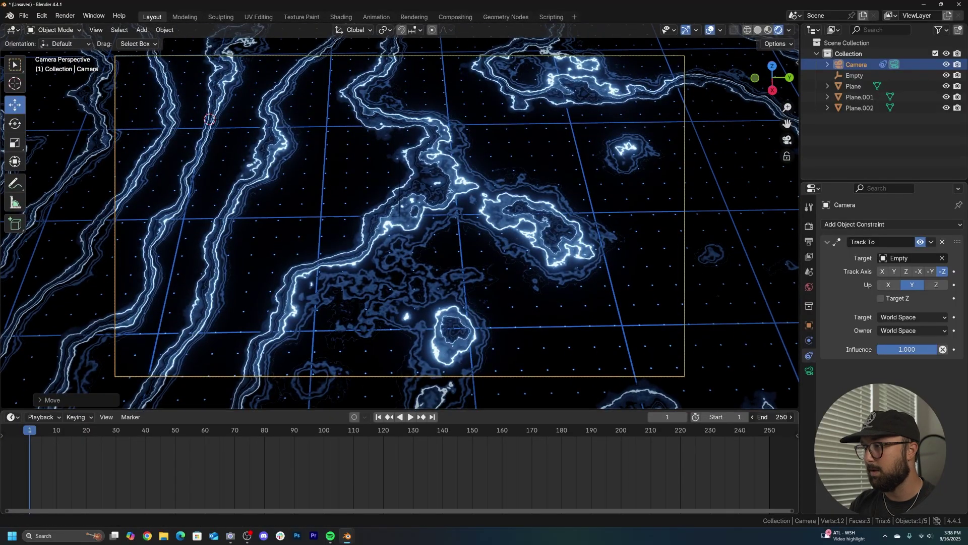
pyautogui.write('400')
pyautogui.press('Return')
pyautogui.scroll(-5, 482, 483)
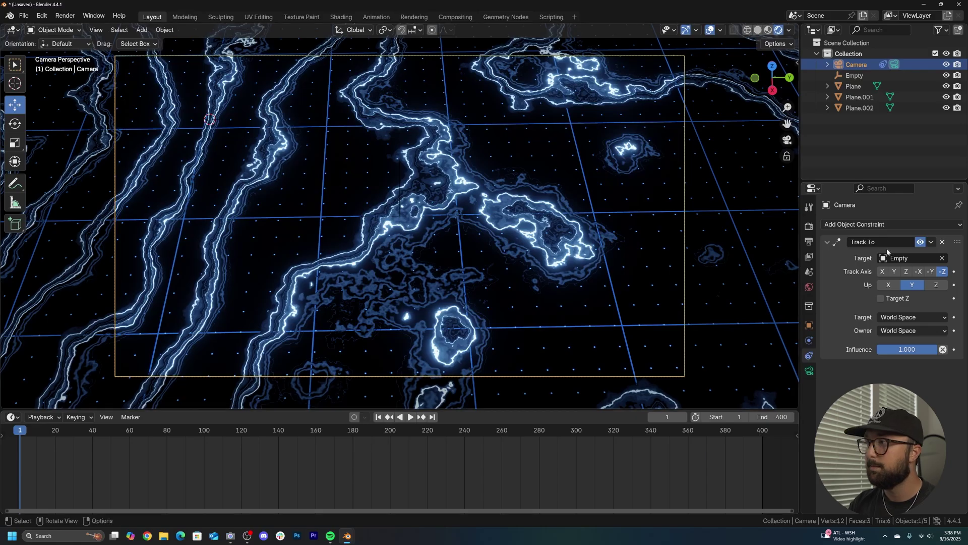
# Keyframe the camera's location at frame 1, and keyframe a shifted camera location at frame 400 for an orbiting move
pyautogui.click(809, 325)
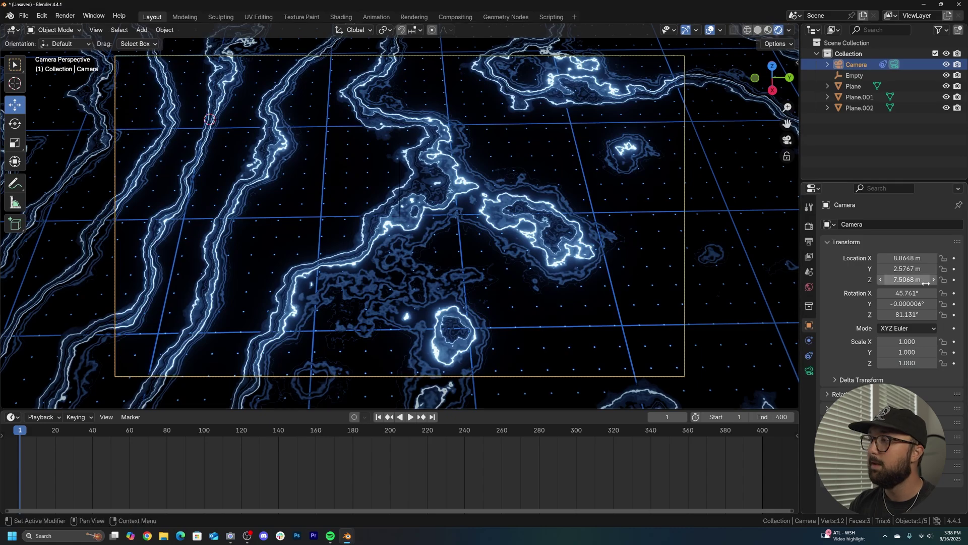
pyautogui.press('g')
pyautogui.rightClick(683, 250)
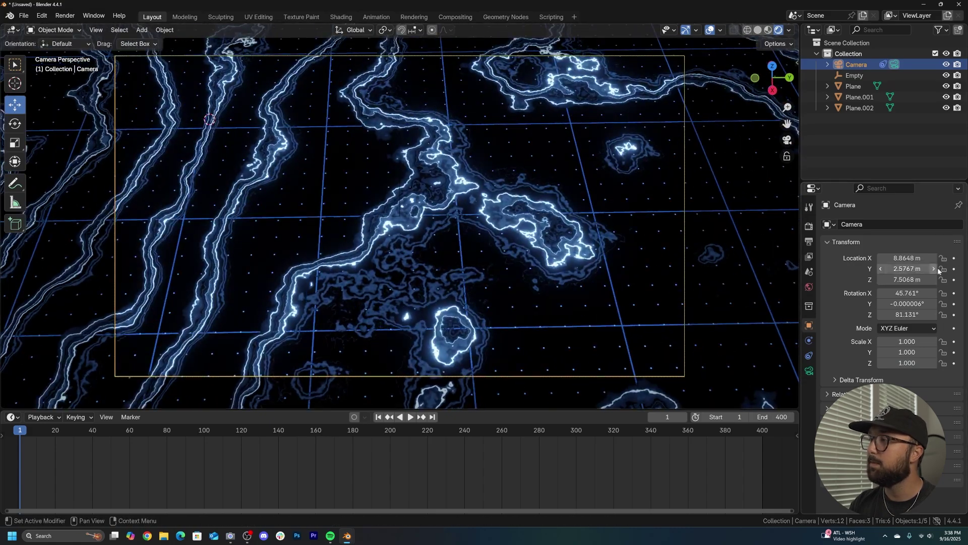
pyautogui.click(955, 258)
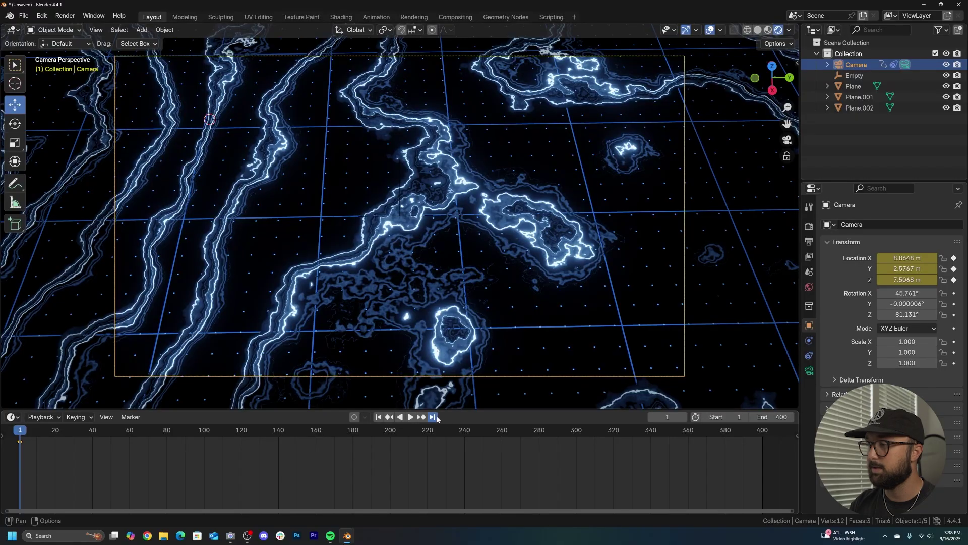
pyautogui.press('g')
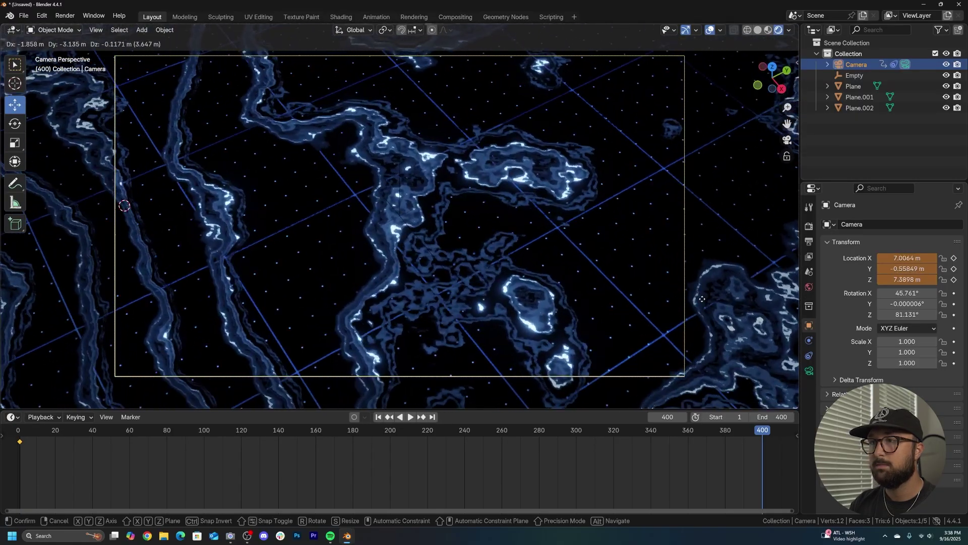
pyautogui.click(688, 306)
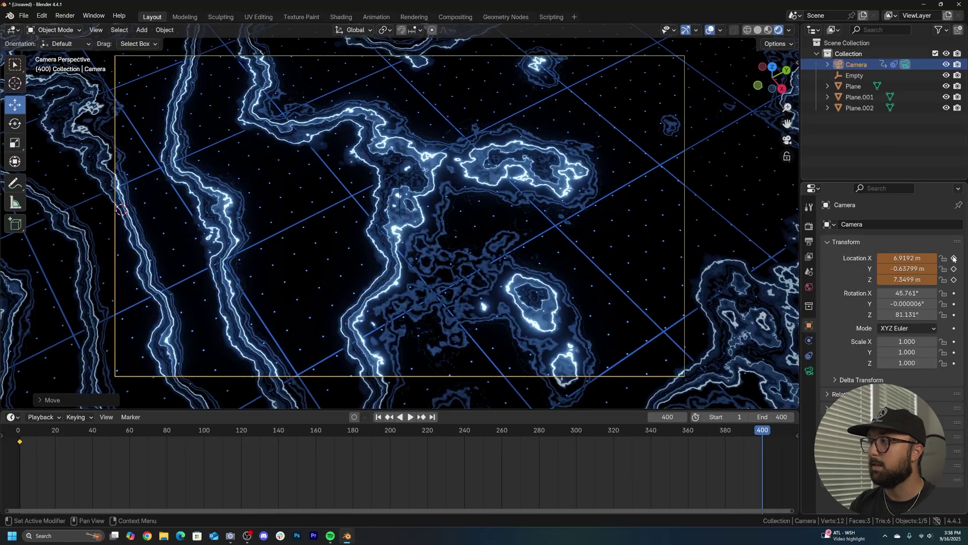
# Play back the camera animation from the first frame to review the movement
pyautogui.click(378, 417)
pyautogui.click(411, 417)
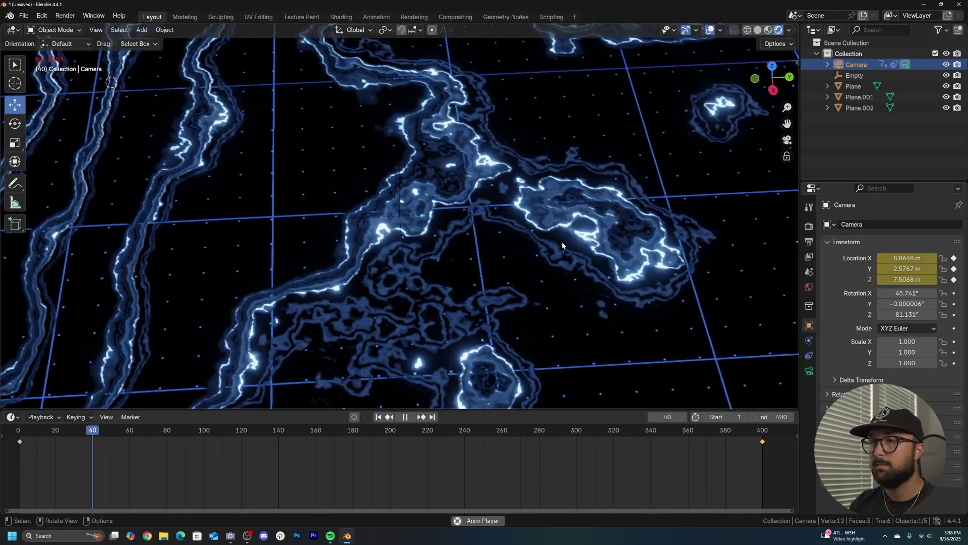
pyautogui.press('space')
pyautogui.click(563, 243)
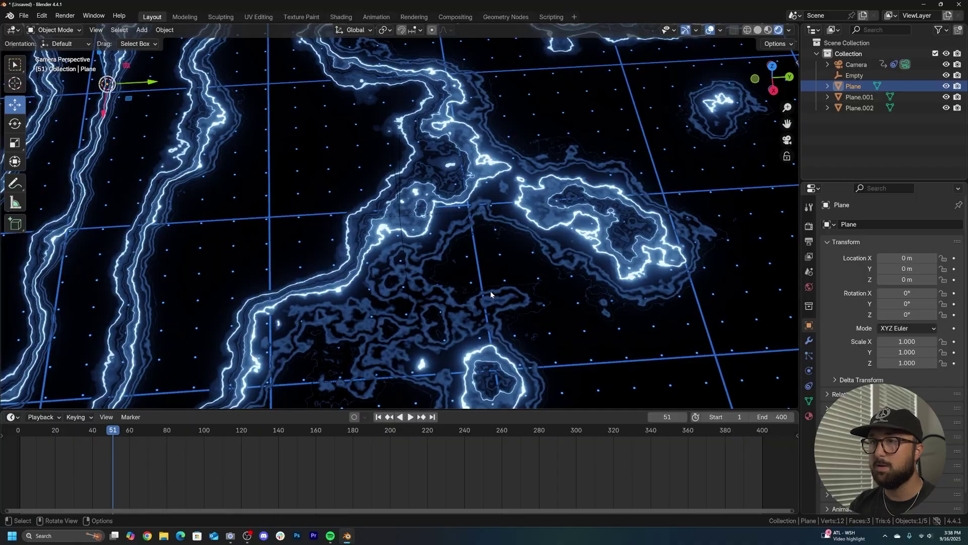
pyautogui.press('space')
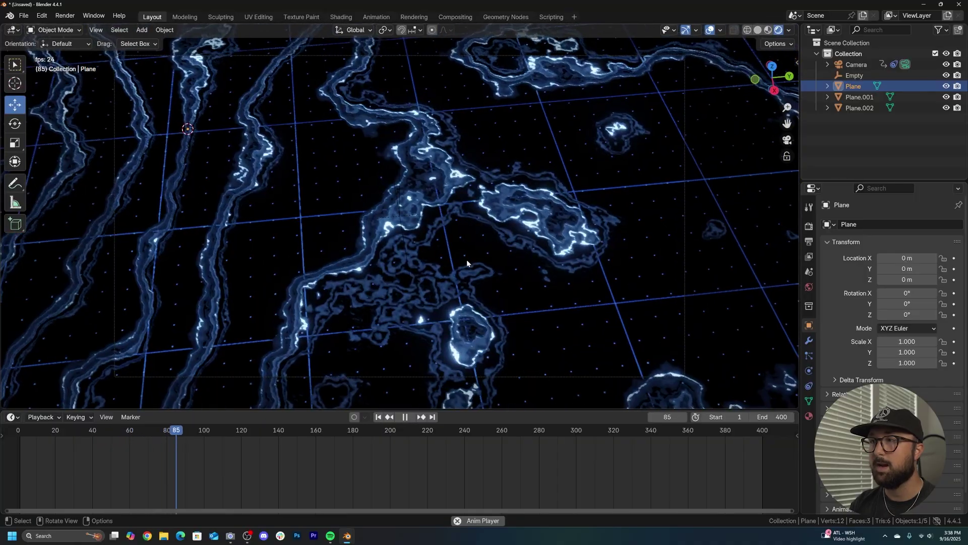
pyautogui.press('space')
# Lower the dots plane to Z -13.732 m for more parallax and preview the animation through the camera
pyautogui.moveTo(559, 262); pyautogui.dragTo(482, 309, button='middle')
pyautogui.click(524, 384)
pyautogui.moveTo(370, 227); pyautogui.dragTo(370, 275)
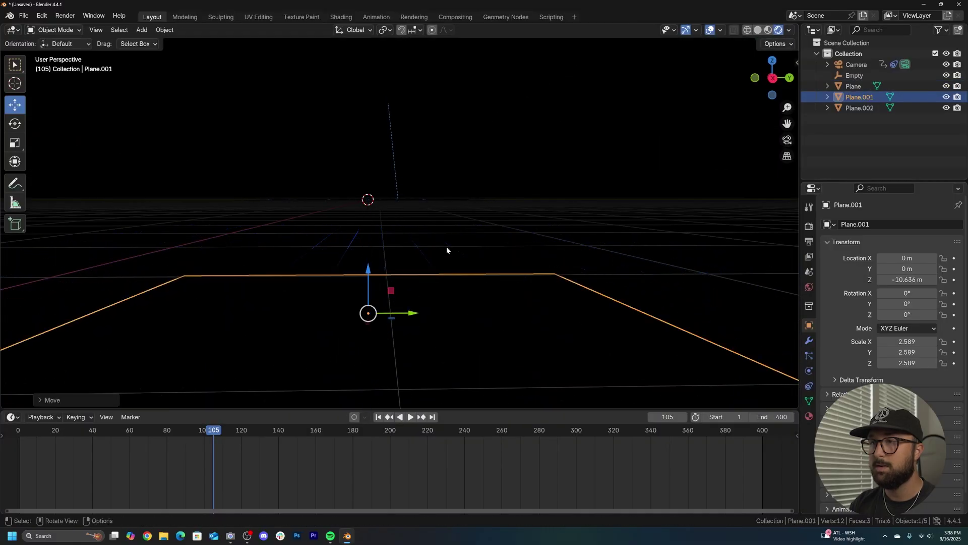
pyautogui.click(447, 246)
pyautogui.moveTo(370, 201); pyautogui.dragTo(381, 265)
pyautogui.click(470, 368)
pyautogui.scroll(-2, 437, 334)
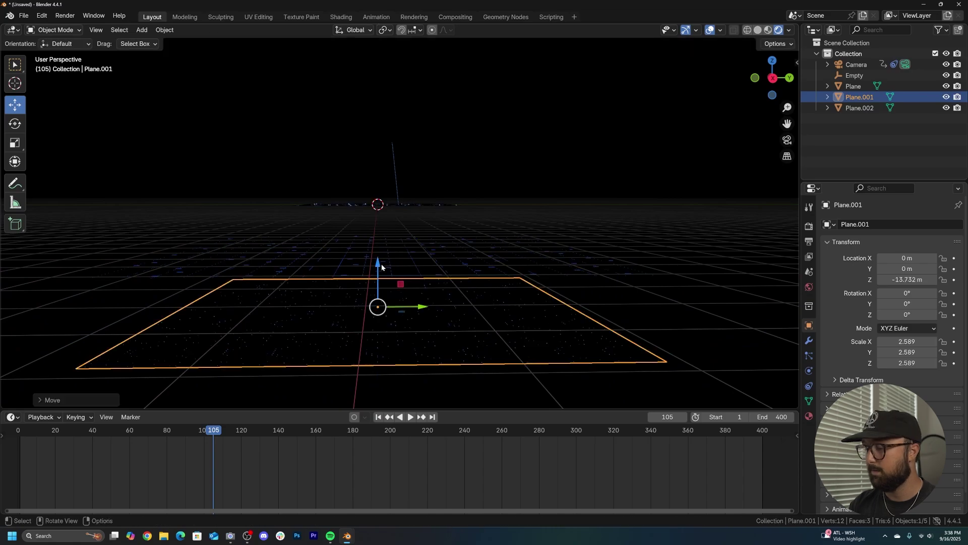
pyautogui.press('KP_0')
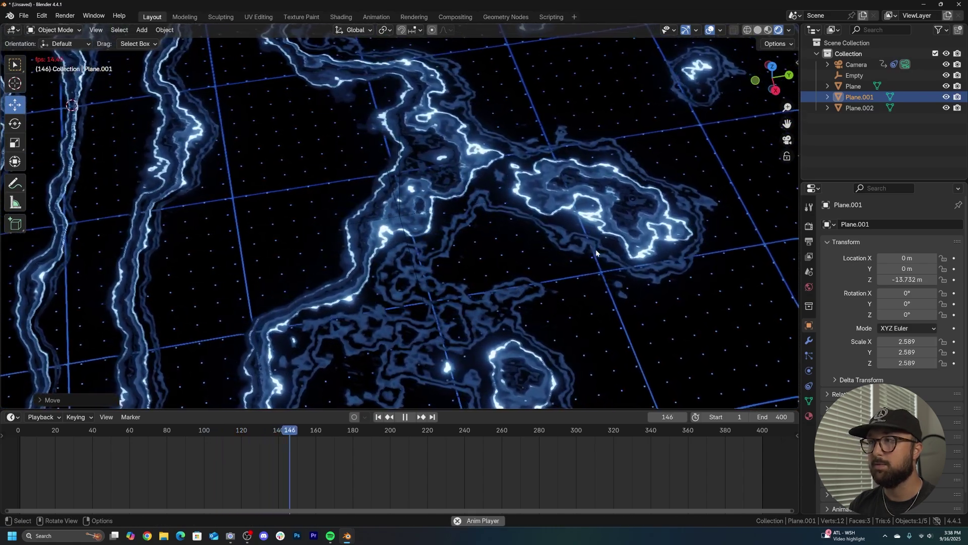
pyautogui.press('space')
# Show the lines plane's material in the Shading workspace, using a rendered camera view with the viewport compositor enabled and overlays hidden
pyautogui.click(516, 291)
pyautogui.click(352, 16)
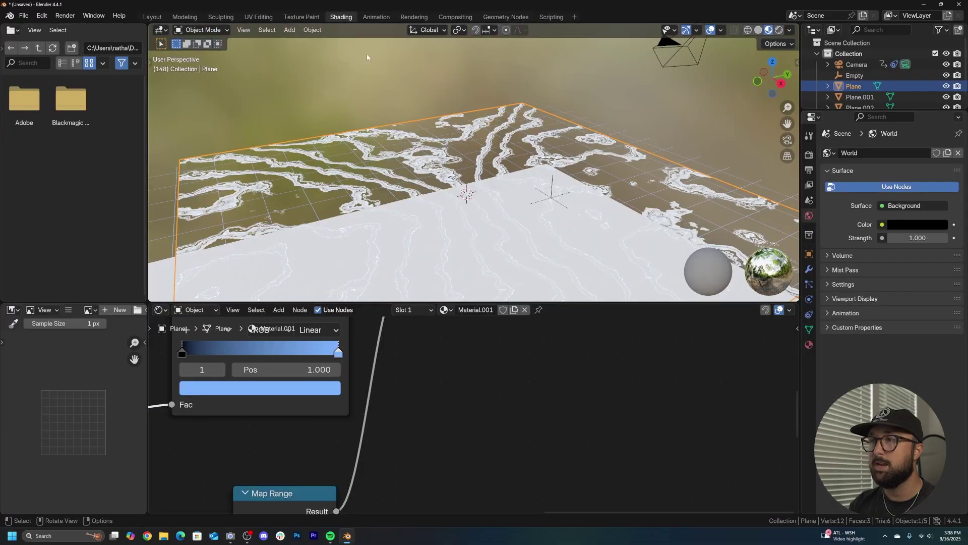
pyautogui.press('KP_0')
pyautogui.click(780, 29)
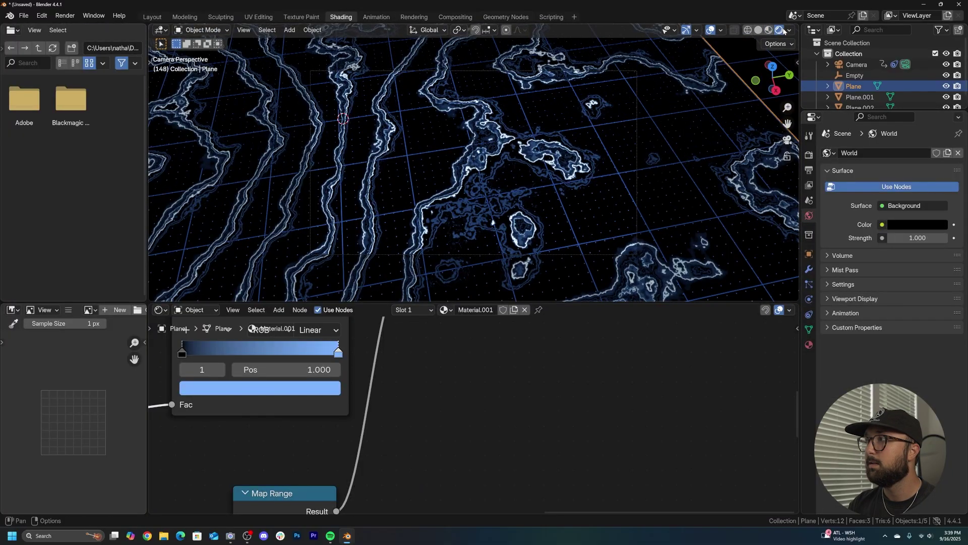
pyautogui.click(790, 30)
pyautogui.click(835, 191)
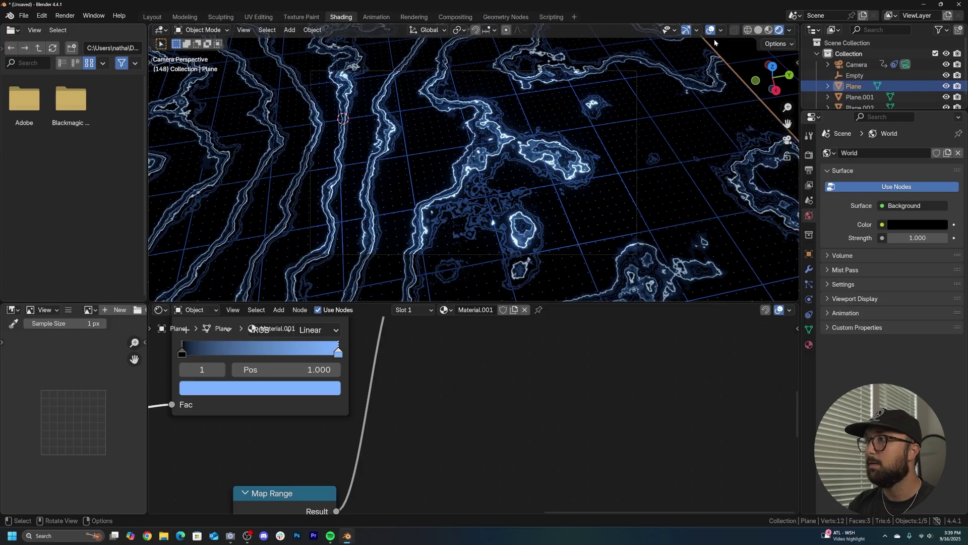
pyautogui.scroll(3, 569, 76)
# Set the Wave Texture's Phase Offset to 2.080 and close the file browser and image editor areas
pyautogui.scroll(-4, 383, 432)
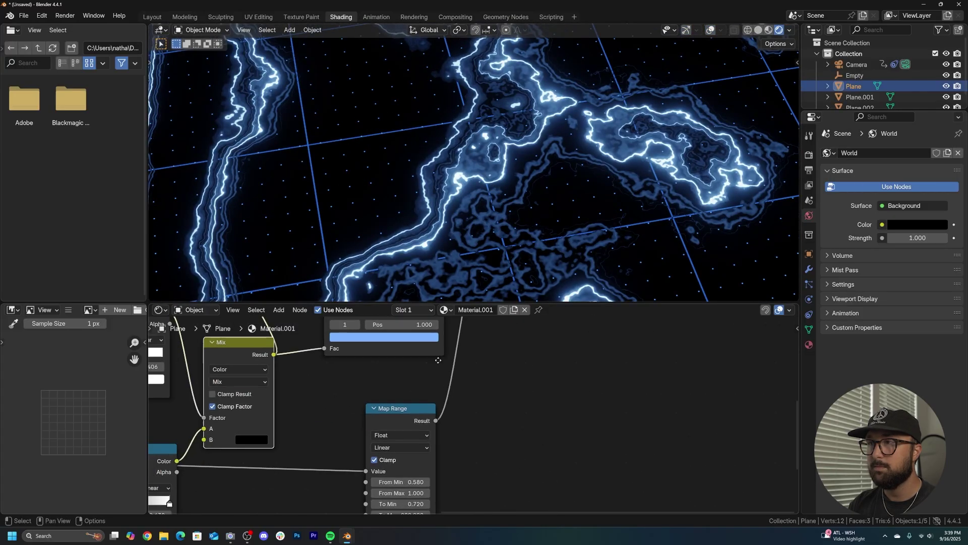
pyautogui.scroll(-2, 322, 428)
pyautogui.moveTo(322, 428); pyautogui.dragTo(403, 397, button='middle')
pyautogui.scroll(5, 402, 397)
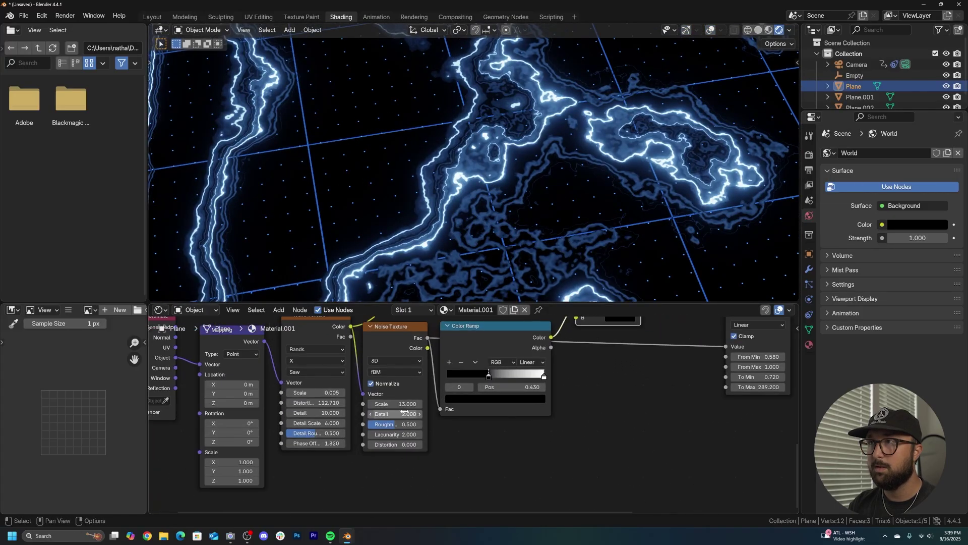
pyautogui.scroll(2, 413, 457)
pyautogui.moveTo(247, 454)
pyautogui.mouseDown()
pyautogui.moveTo(275, 454)
pyautogui.moveTo(247, 453)
pyautogui.mouseUp()
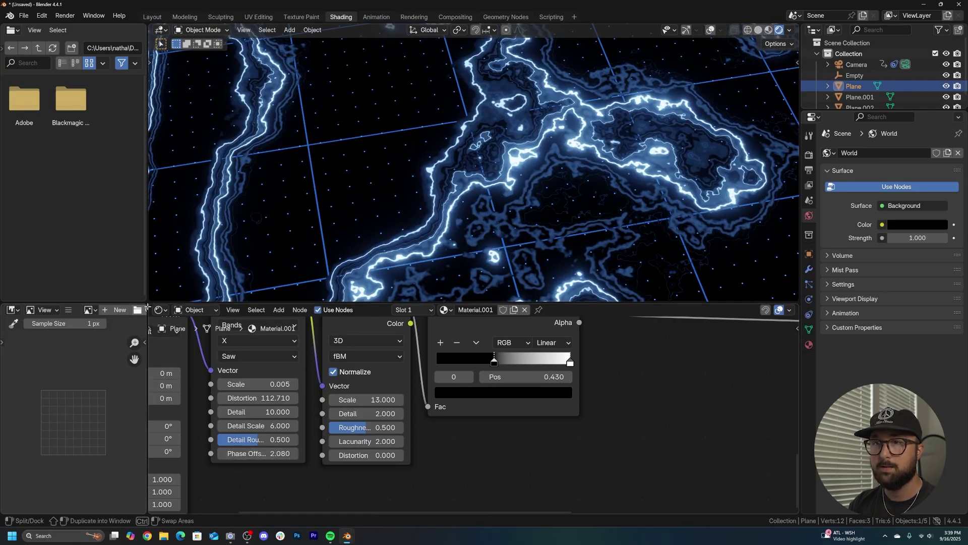
pyautogui.moveTo(148, 307)
pyautogui.mouseDown()
pyautogui.moveTo(90, 353)
pyautogui.moveTo(150, 300)
pyautogui.moveTo(141, 298)
pyautogui.mouseUp()
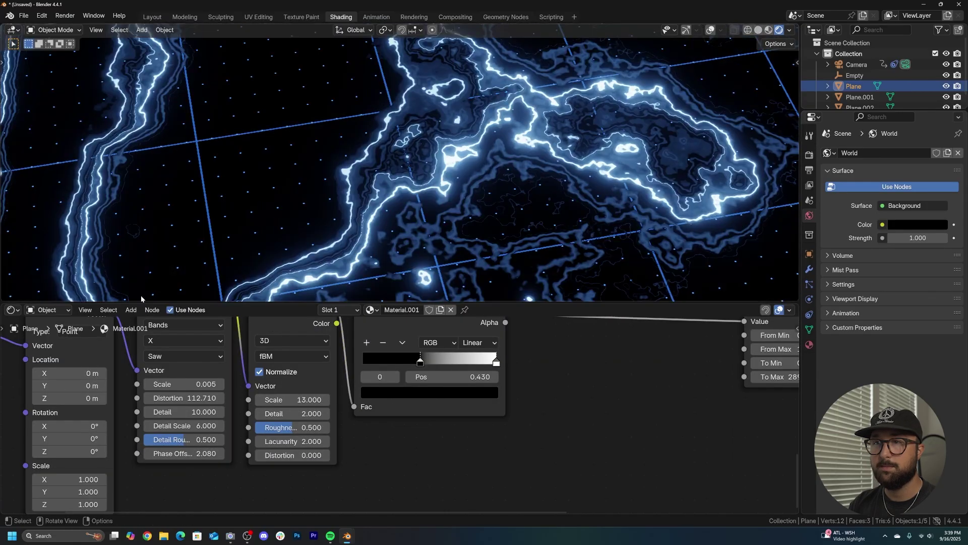
# Split off a new area below the shader node editor and turn it into a Timeline showing the full frame range
pyautogui.moveTo(3, 513); pyautogui.dragTo(10, 456)
pyautogui.click(12, 462)
pyautogui.click(152, 366)
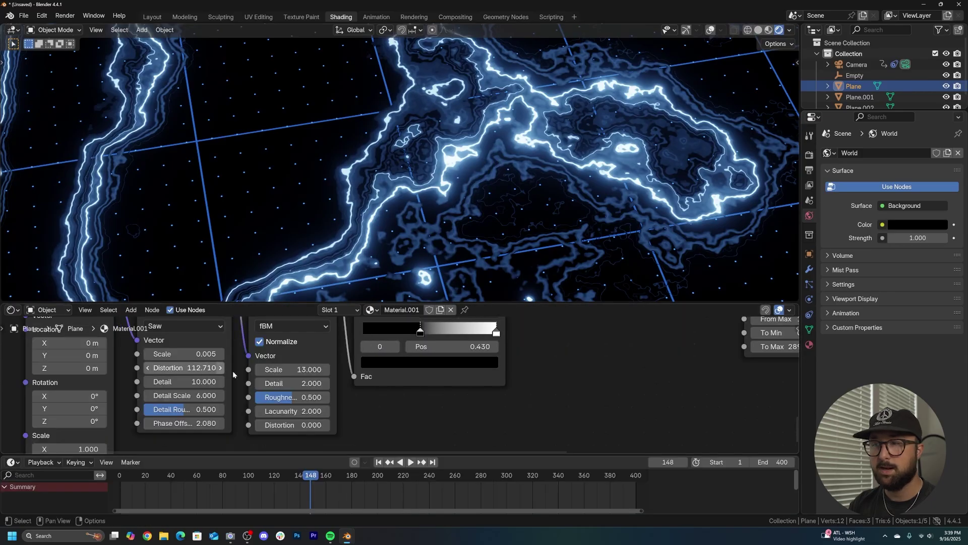
pyautogui.moveTo(339, 454); pyautogui.dragTo(348, 434)
pyautogui.scroll(-3, 355, 455)
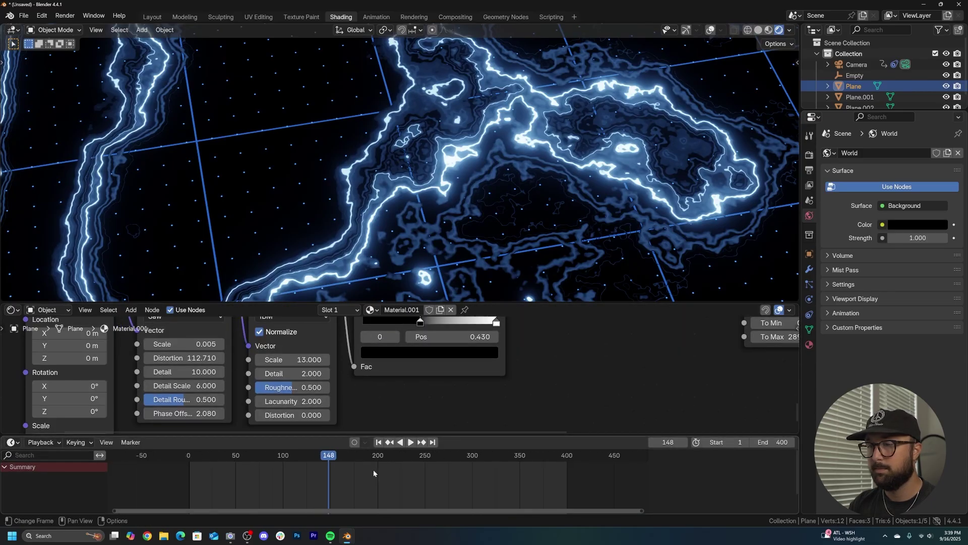
# Animate the Wave Texture's Phase Offset with keyframes from 2.080 at frame 1 to 4.940 at frame 400
pyautogui.hotkey('shift', 'Left')
pyautogui.moveTo(146, 395); pyautogui.dragTo(298, 406, button='middle')
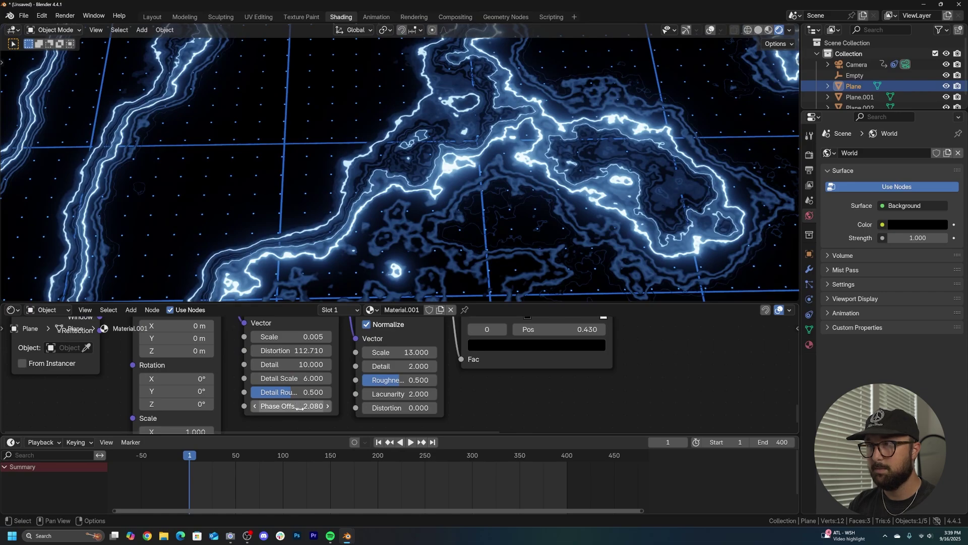
pyautogui.scroll(-5, 487, 182)
pyautogui.scroll(2, 482, 182)
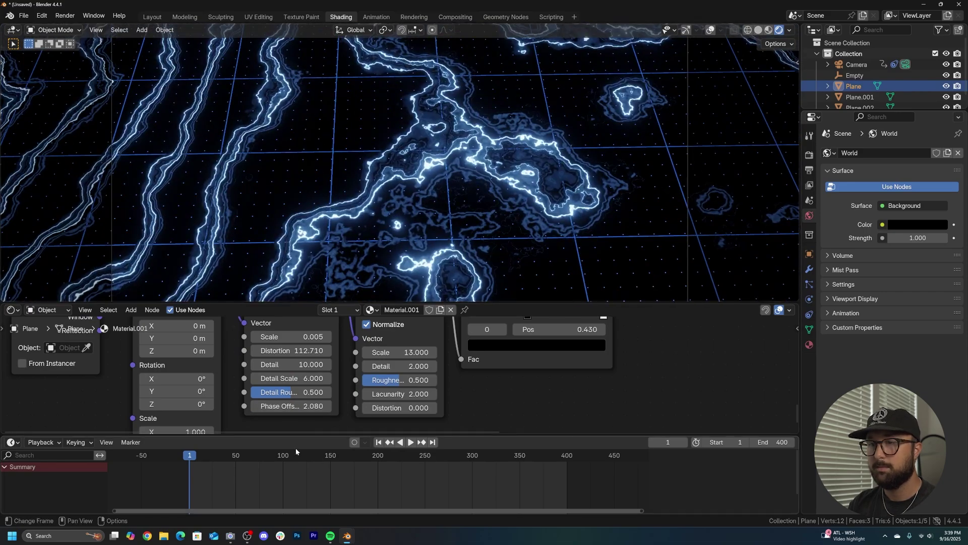
pyautogui.press('i')
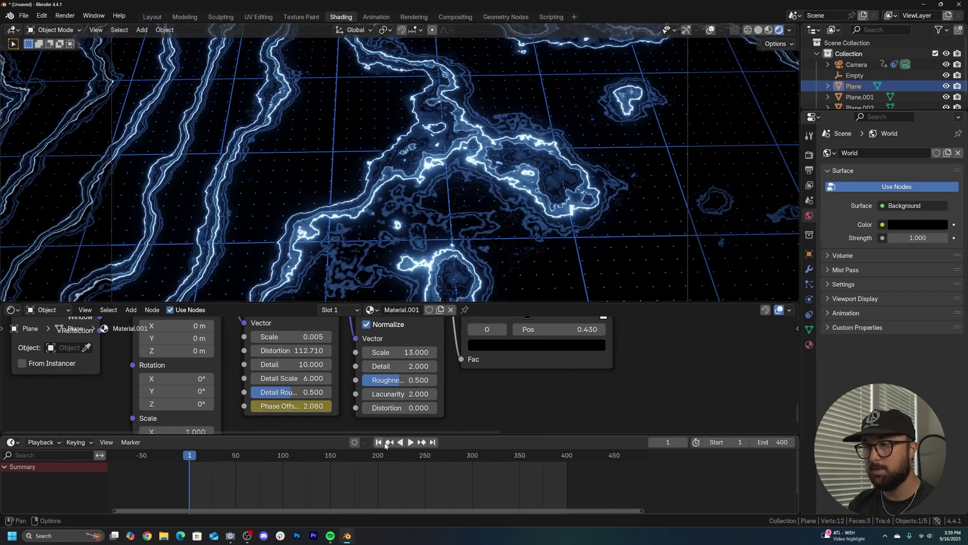
pyautogui.click(432, 442)
pyautogui.moveTo(290, 406); pyautogui.dragTo(385, 406)
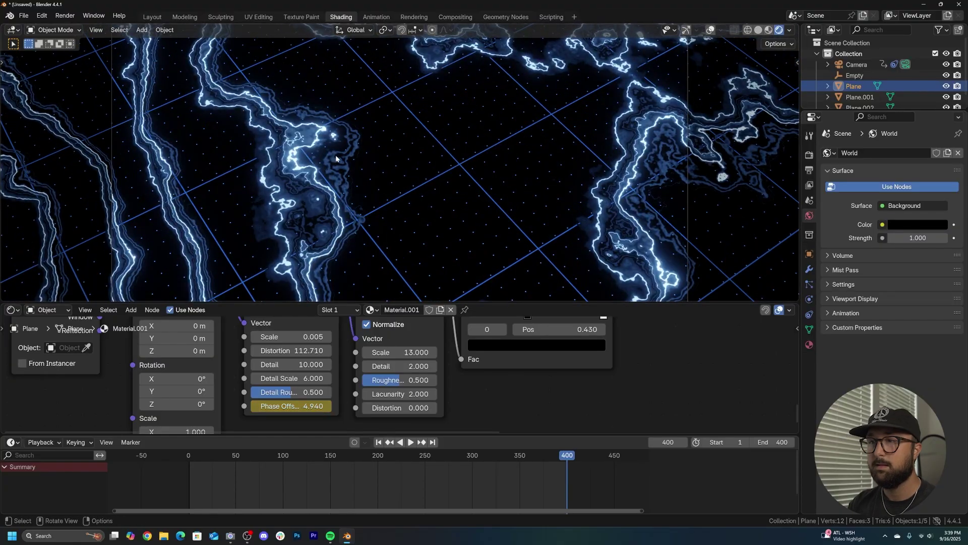
# Play back the animation in the Layout workspace and examine the evolving lines both in full view and up close
pyautogui.press('space')
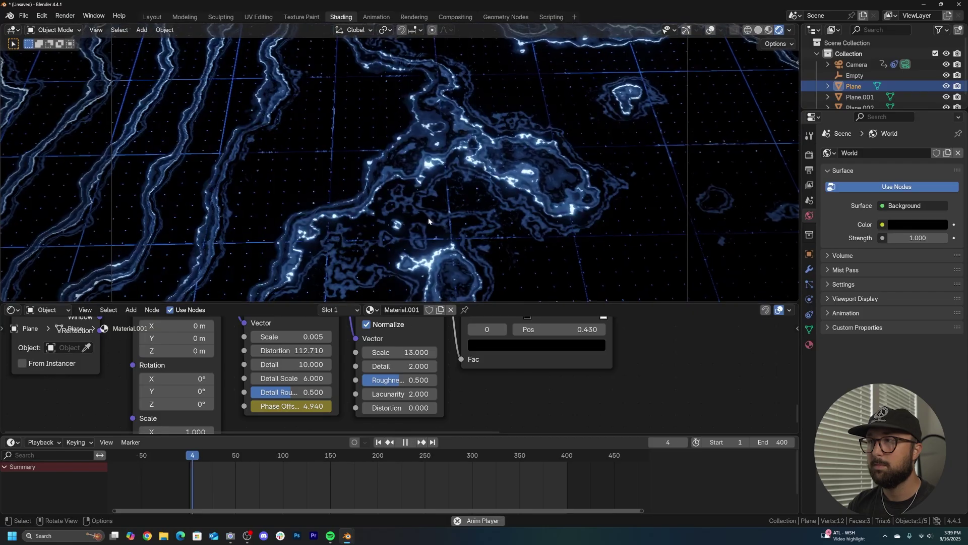
pyautogui.click(162, 18)
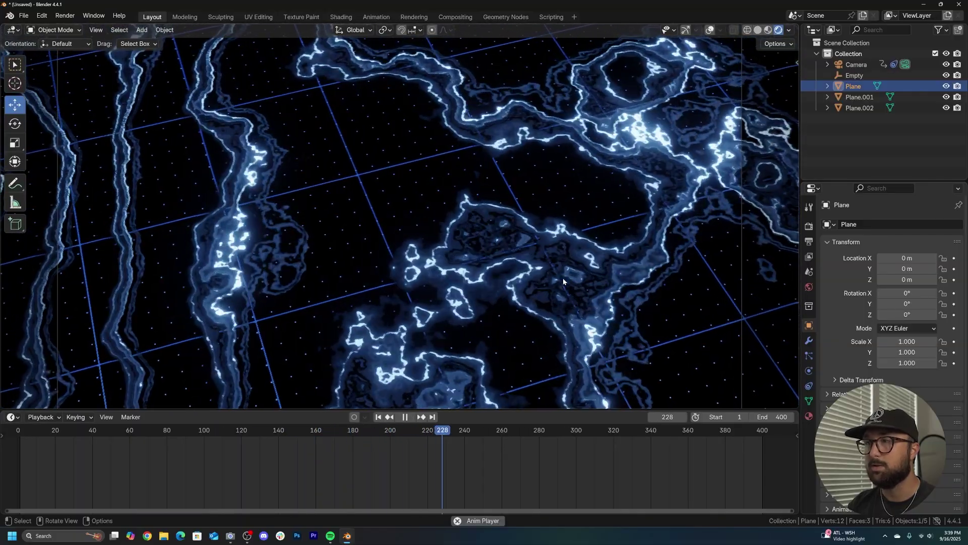
pyautogui.press('space')
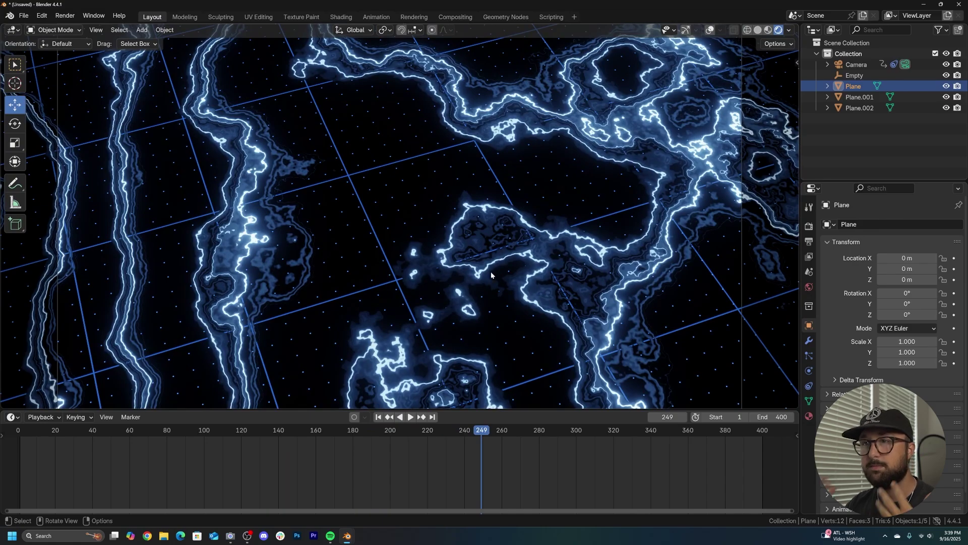
pyautogui.press('space')
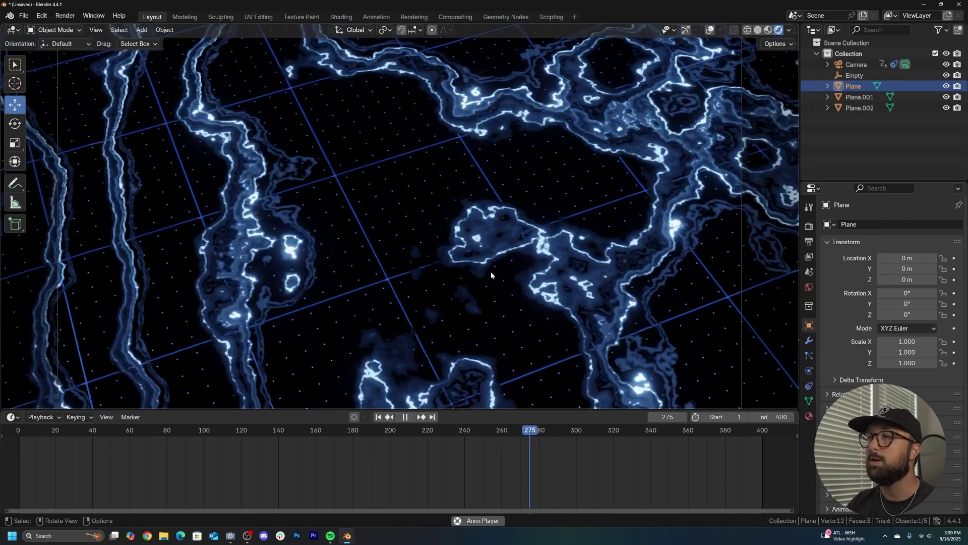
pyautogui.scroll(5, 244, 278)
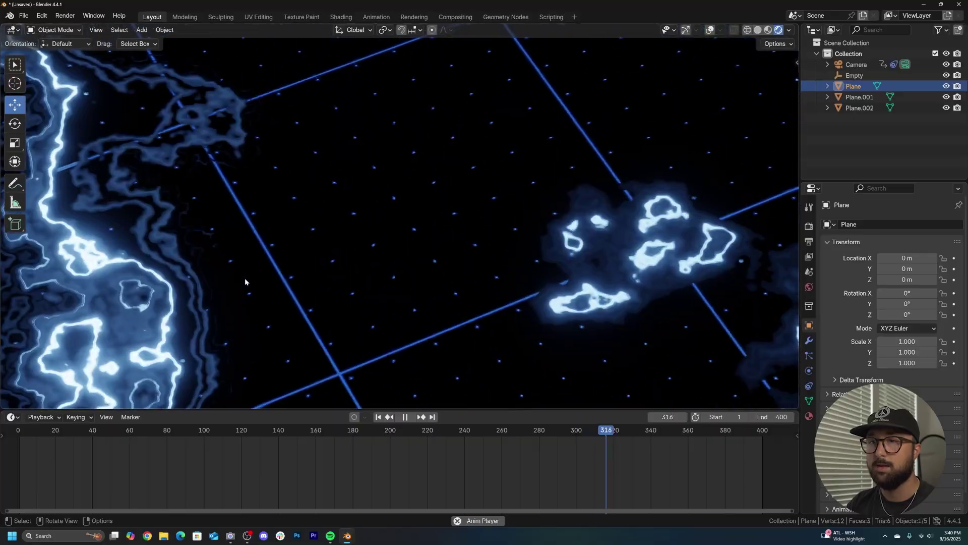
pyautogui.keyDown('shift'); pyautogui.moveTo(244, 277); pyautogui.dragTo(460, 164, button='middle'); pyautogui.keyUp('shift')
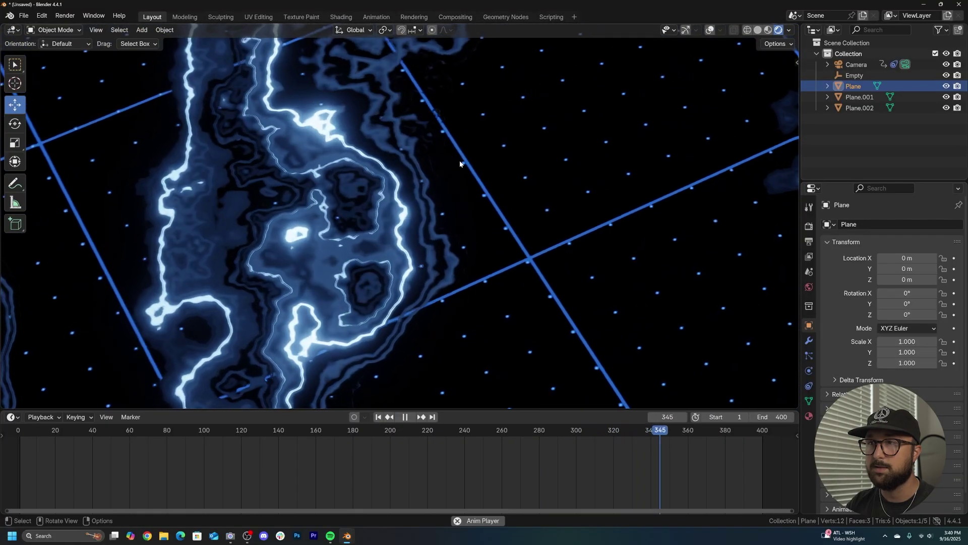
pyautogui.press('space')
pyautogui.press('space')
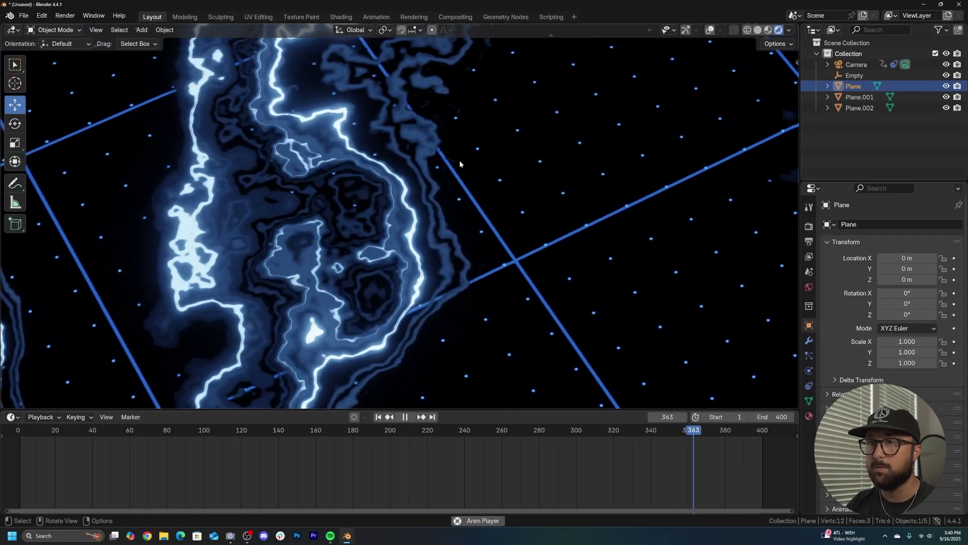
pyautogui.press('space')
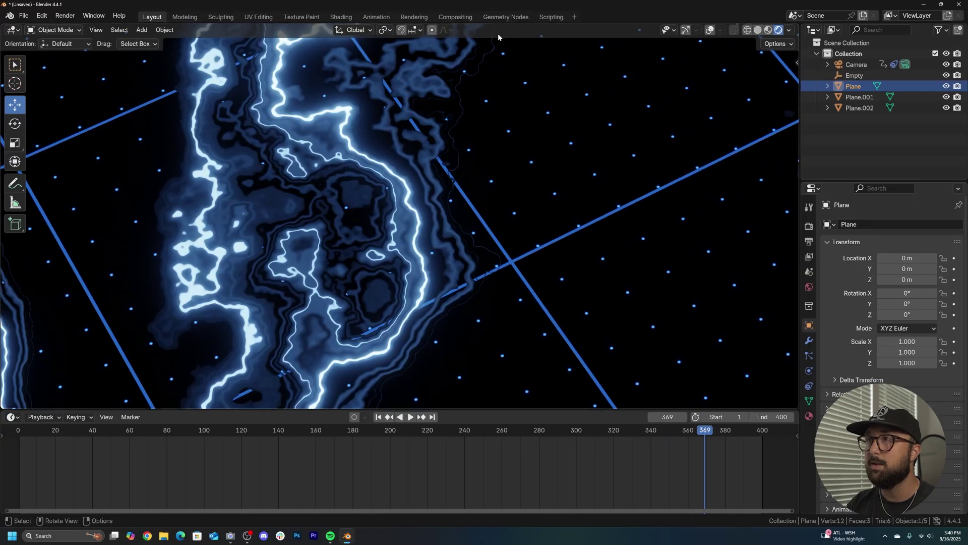
# Raise the Wave Texture's Detail to 15.000 in the Shading workspace
pyautogui.click(341, 16)
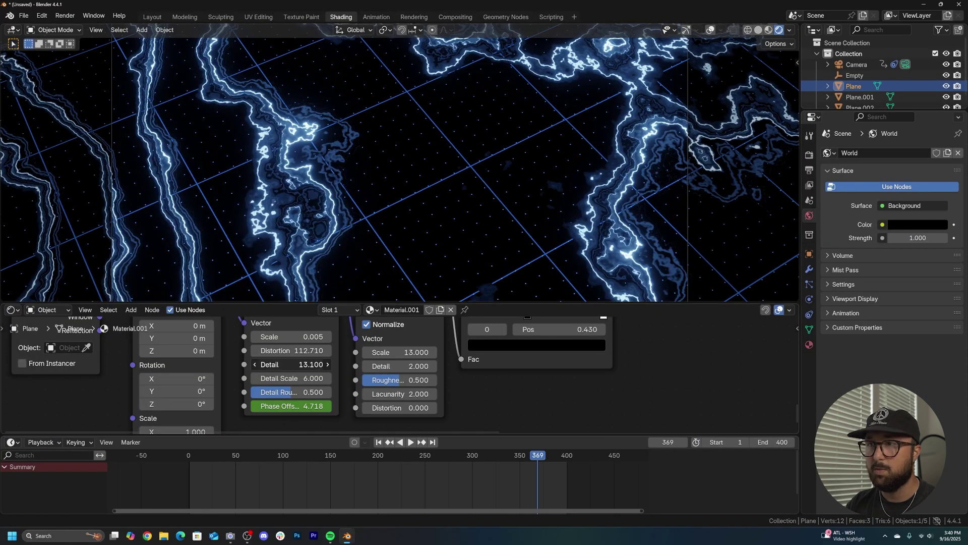
pyautogui.press('Right')
pyautogui.press('Right')
pyautogui.press('Right')
pyautogui.press('Right')
pyautogui.press('Right')
pyautogui.press('Right')
pyautogui.press('Right')
pyautogui.press('Right')
pyautogui.press('Right')
pyautogui.press('Right')
pyautogui.press('Right')
pyautogui.press('Right')
pyautogui.press('Right')
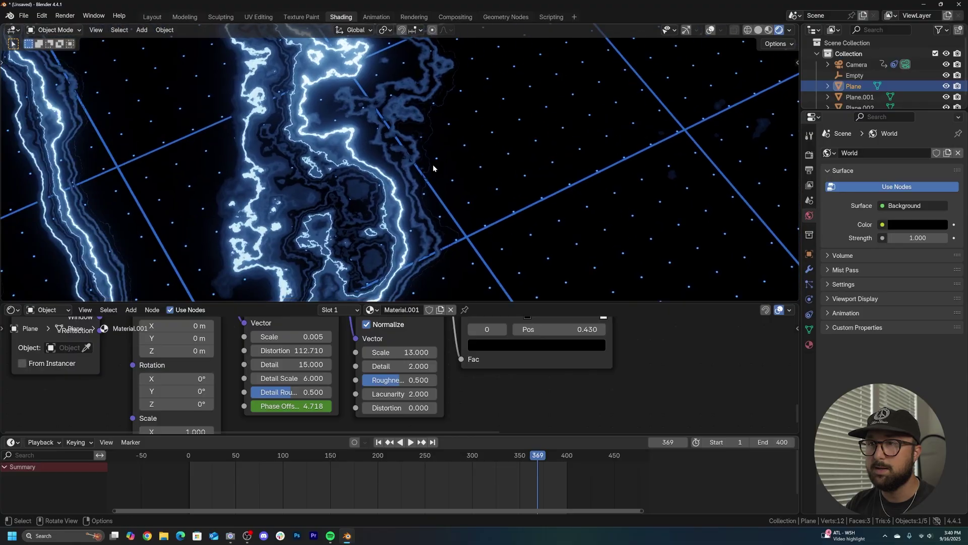
# Replay the animation in the Layout workspace to review the lines with the higher detail
pyautogui.click(153, 17)
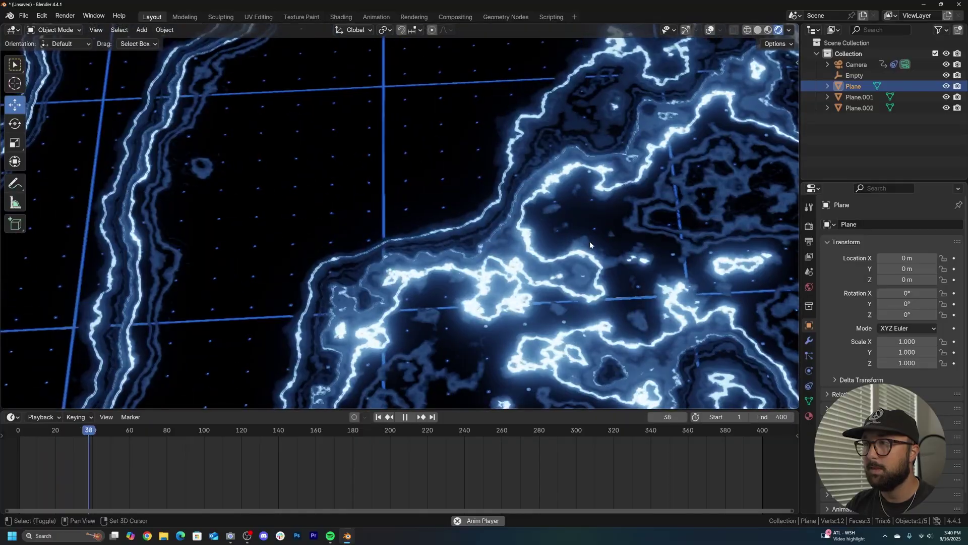
pyautogui.keyDown('shift'); pyautogui.moveTo(590, 242); pyautogui.dragTo(552, 241, button='middle'); pyautogui.keyUp('shift')
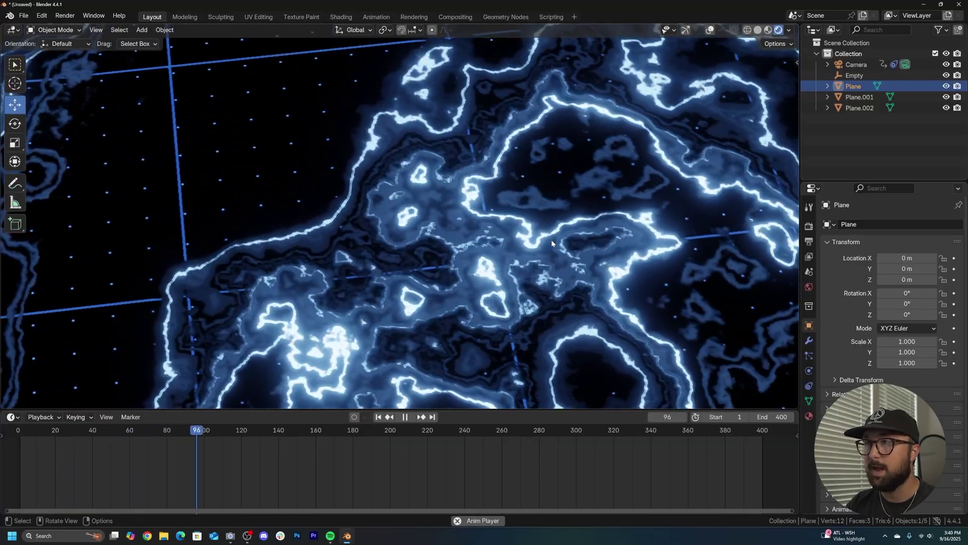
pyautogui.press('space')
pyautogui.scroll(-3, 552, 243)
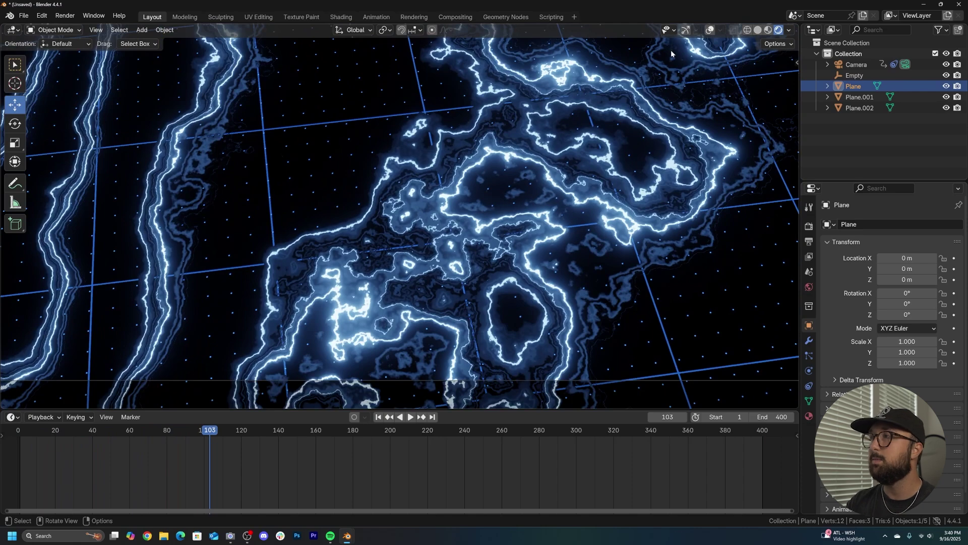
# Switch the viewport to solid shading and set the output resolution scale to 200%
pyautogui.click(758, 30)
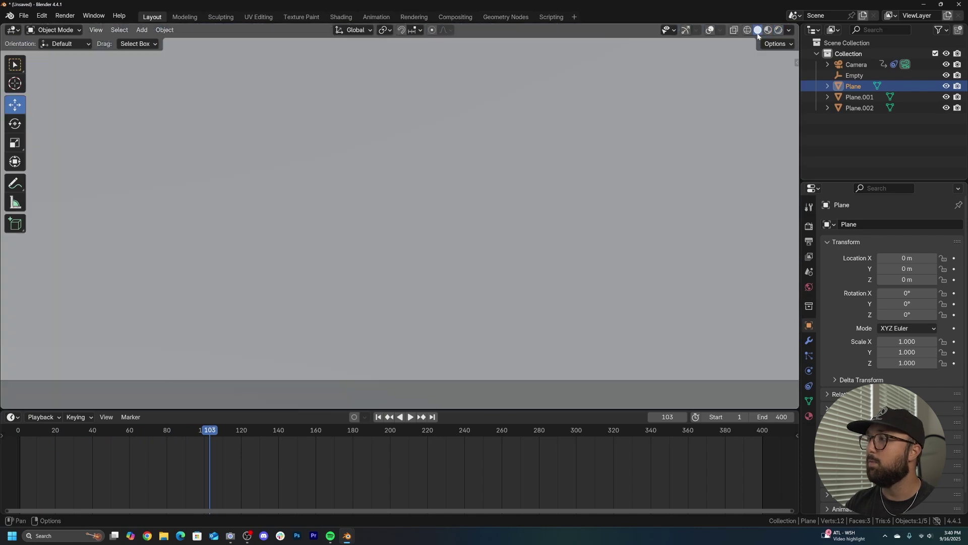
pyautogui.click(809, 231)
pyautogui.click(809, 241)
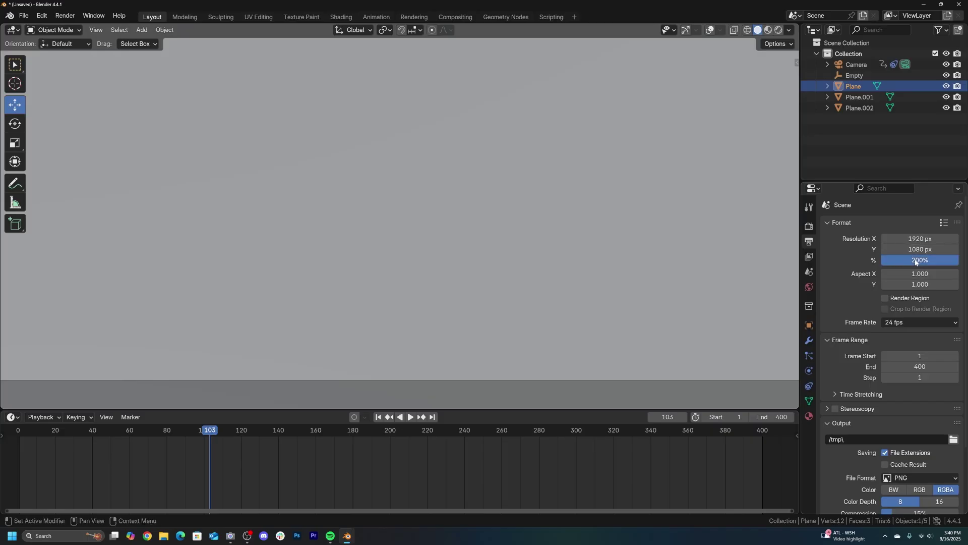
pyautogui.scroll(-4, 917, 378)
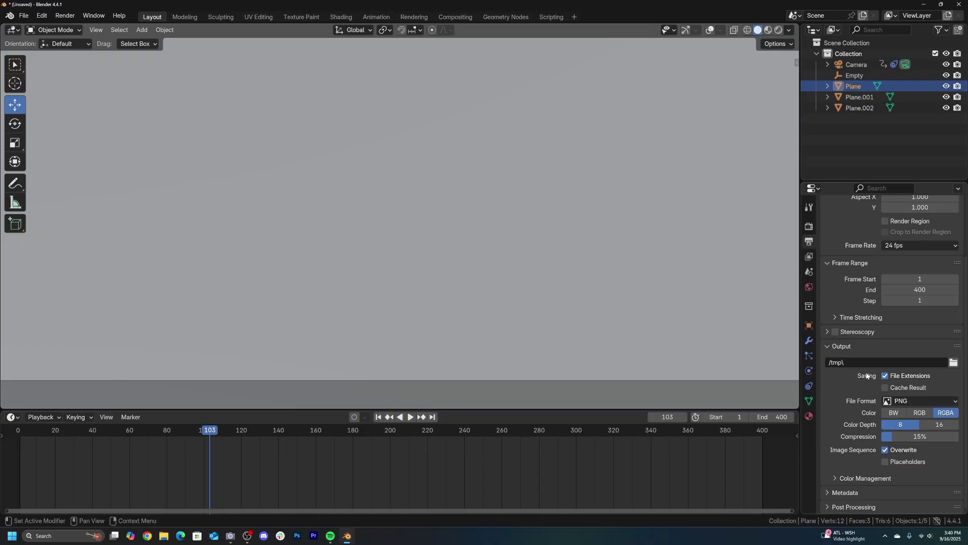
# Set the render output to FFmpeg Video with an MPEG-4 container and Perceptually Lossless output quality
pyautogui.click(896, 401)
pyautogui.click(927, 432)
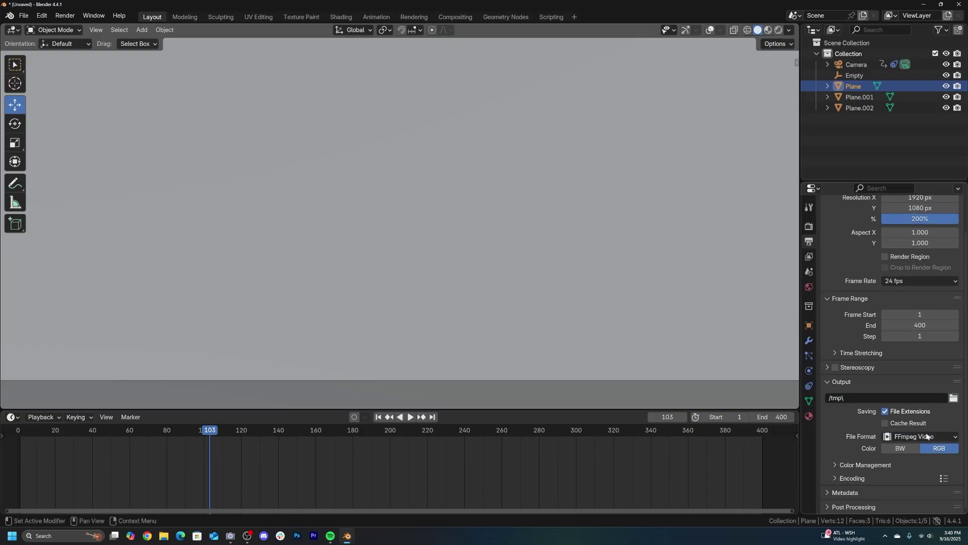
pyautogui.click(915, 495)
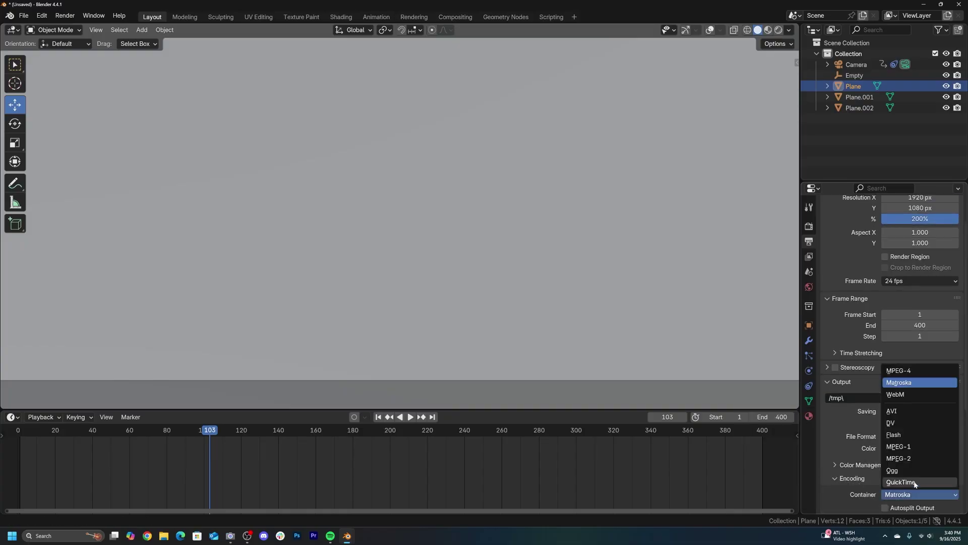
pyautogui.click(906, 372)
pyautogui.scroll(-4, 910, 451)
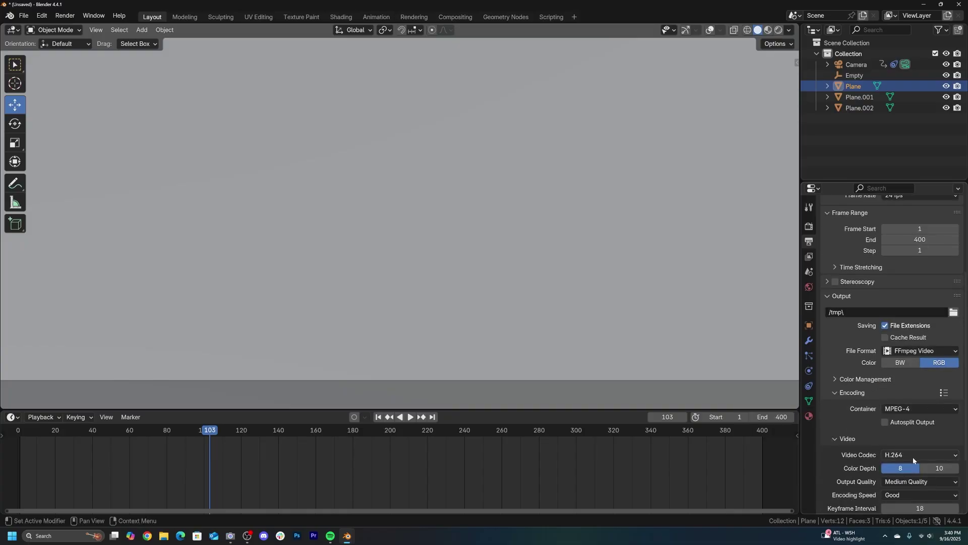
pyautogui.click(904, 482)
pyautogui.click(913, 409)
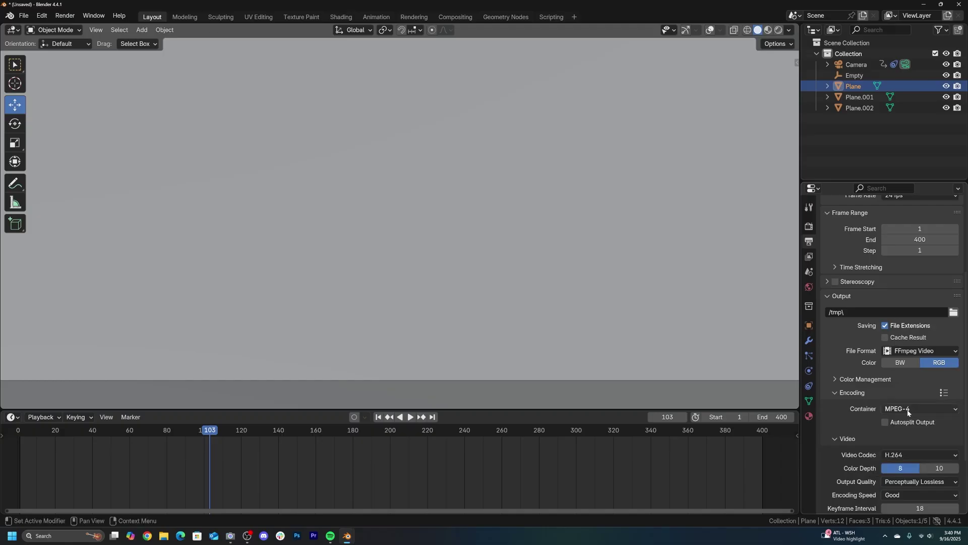